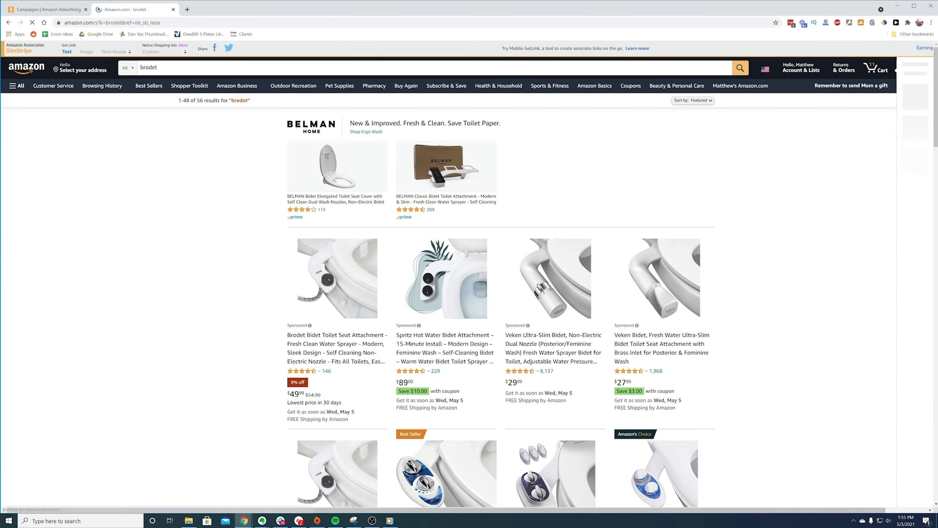
Examine the Amazon results for "brodet", comparing the sponsored and organic Brodet Bidet Toilet Seat Attachment listings
{"action": "scroll", "coordinate": [326, 356], "scroll_direction": "down", "scroll_amount": 1}
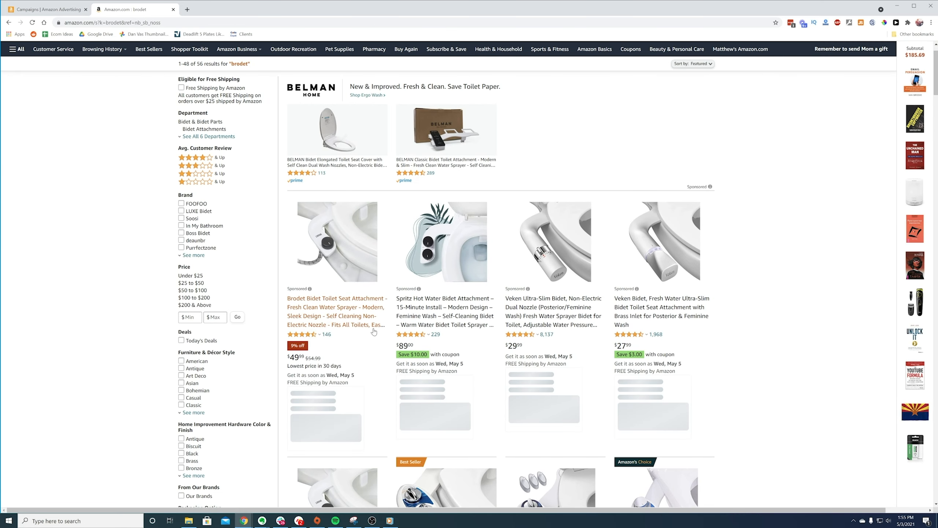
{"action": "left_click", "coordinate": [296, 290]}
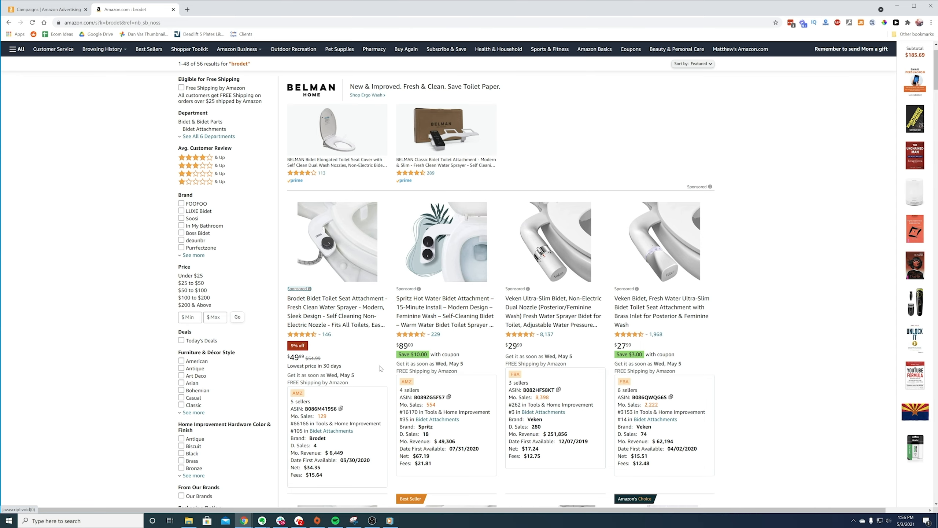
{"action": "scroll", "coordinate": [337, 337], "scroll_direction": "down", "scroll_amount": 6}
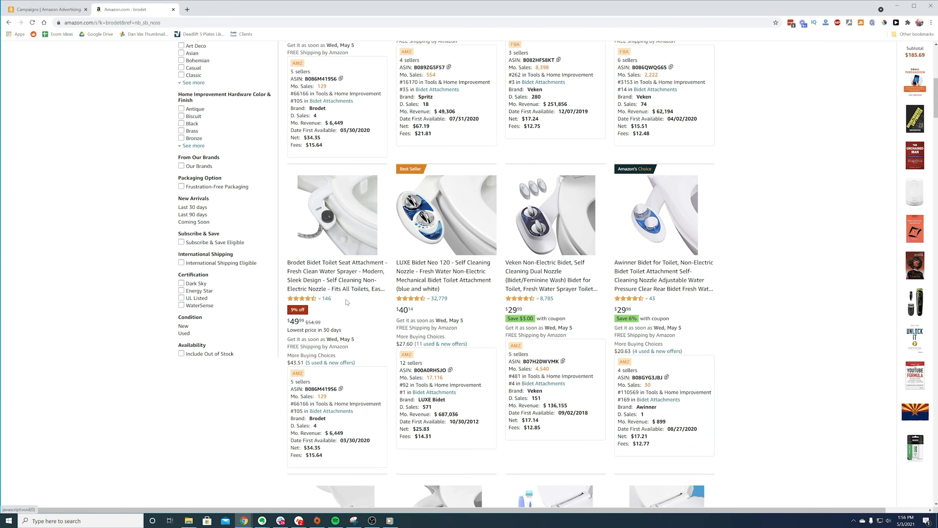
{"action": "scroll", "coordinate": [346, 302], "scroll_direction": "up", "scroll_amount": 1}
{"action": "left_click_drag", "start_coordinate": [346, 336], "coordinate": [291, 300]}
{"action": "left_click", "coordinate": [288, 300]}
{"action": "scroll", "coordinate": [332, 289], "scroll_direction": "up", "scroll_amount": 9}
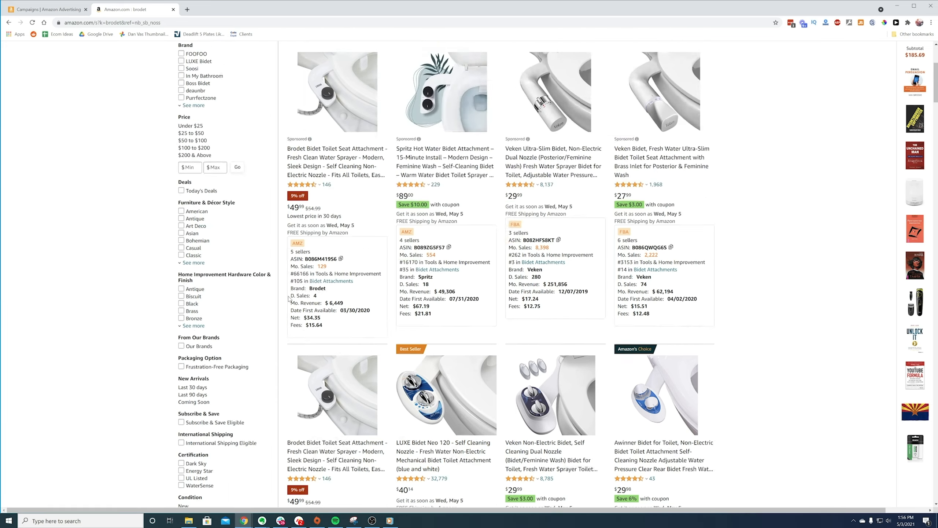
{"action": "scroll", "coordinate": [347, 274], "scroll_direction": "down", "scroll_amount": 2}
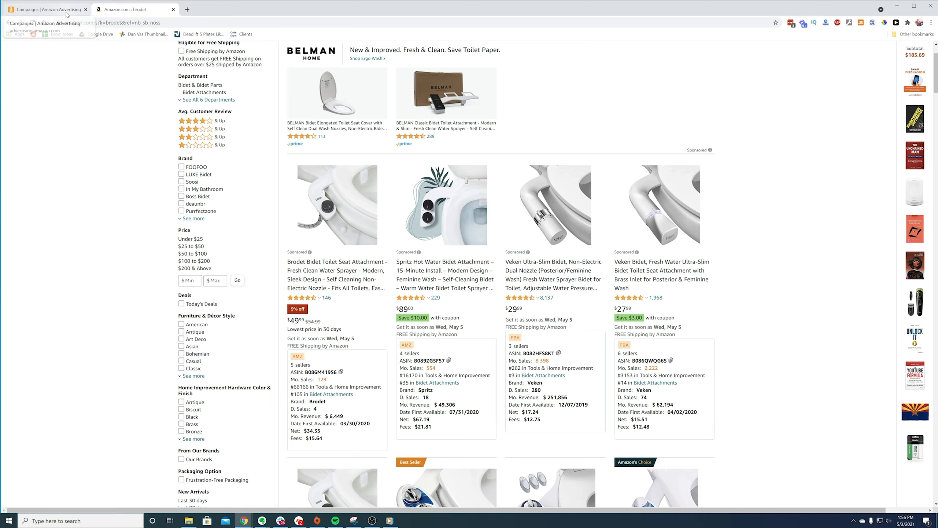
Switch to Amazon Advertising and view the keyword targeting of the Brodet ad group in the BrodetKeywords campaign
{"action": "left_click", "coordinate": [48, 9]}
{"action": "left_click", "coordinate": [146, 360]}
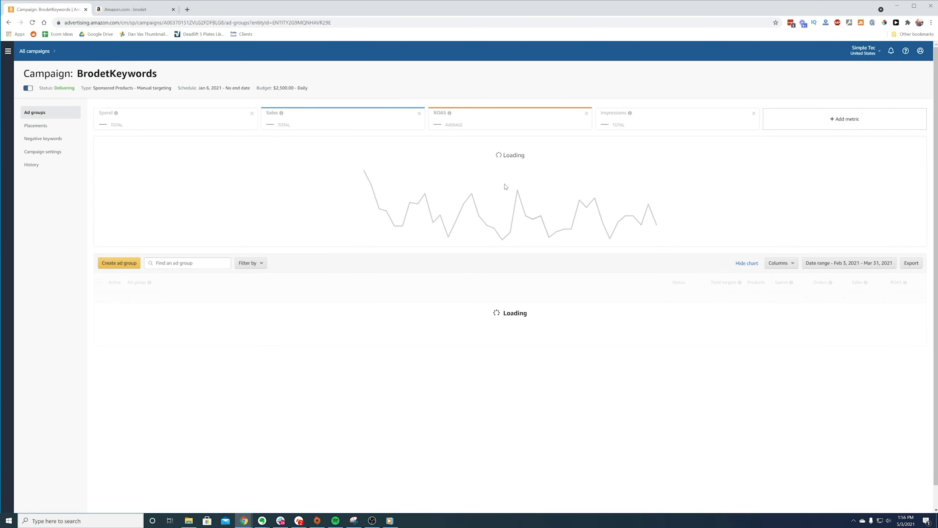
{"action": "left_click", "coordinate": [134, 308]}
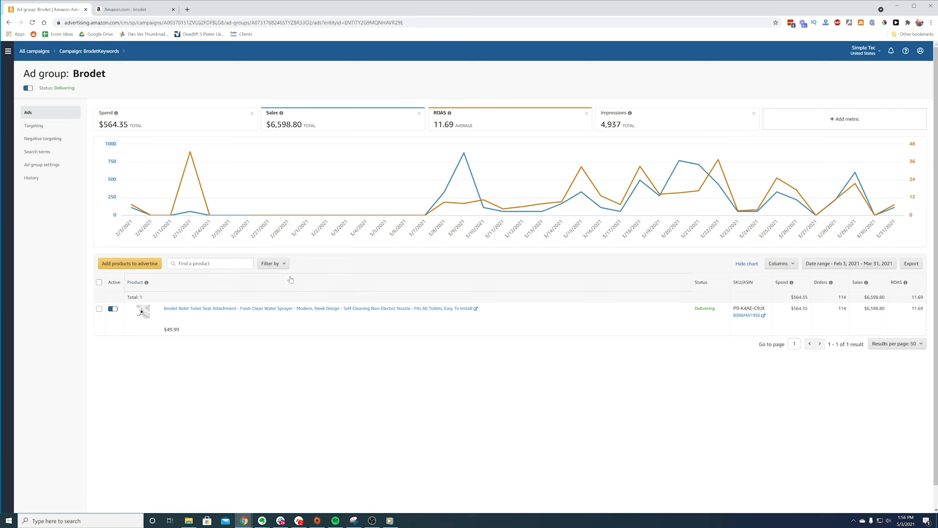
{"action": "left_click", "coordinate": [35, 126]}
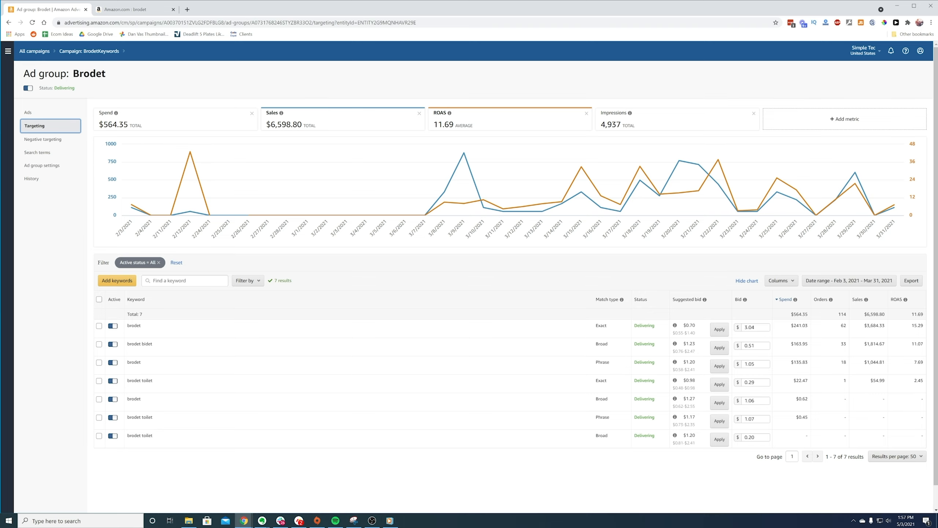
Compare the sponsored Brodet listing in the Amazon search results with the ad group's keyword targets
{"action": "left_click", "coordinate": [127, 9]}
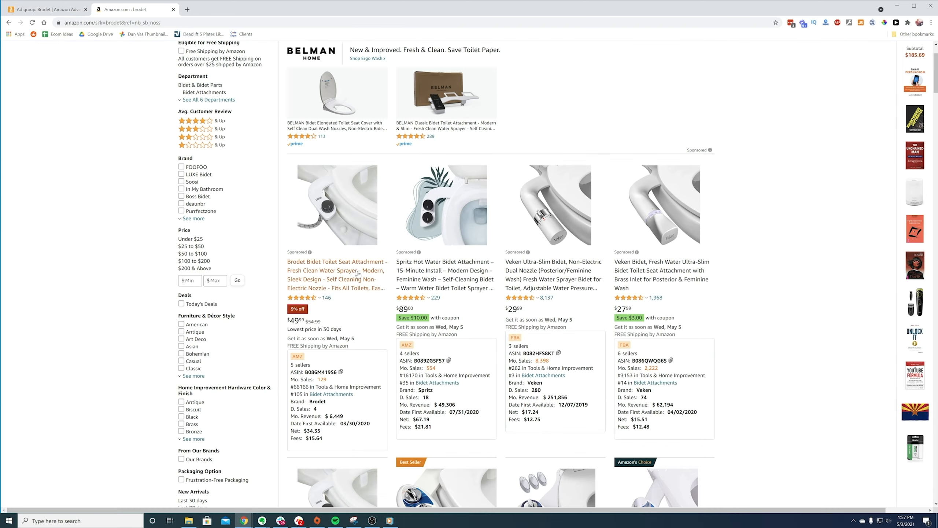
{"action": "scroll", "coordinate": [347, 282], "scroll_direction": "up", "scroll_amount": 2}
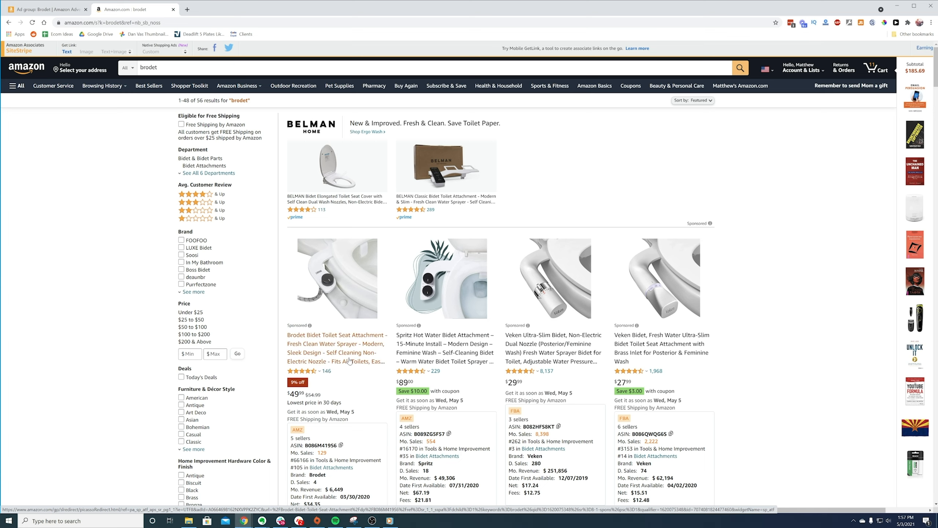
{"action": "left_click", "coordinate": [47, 9]}
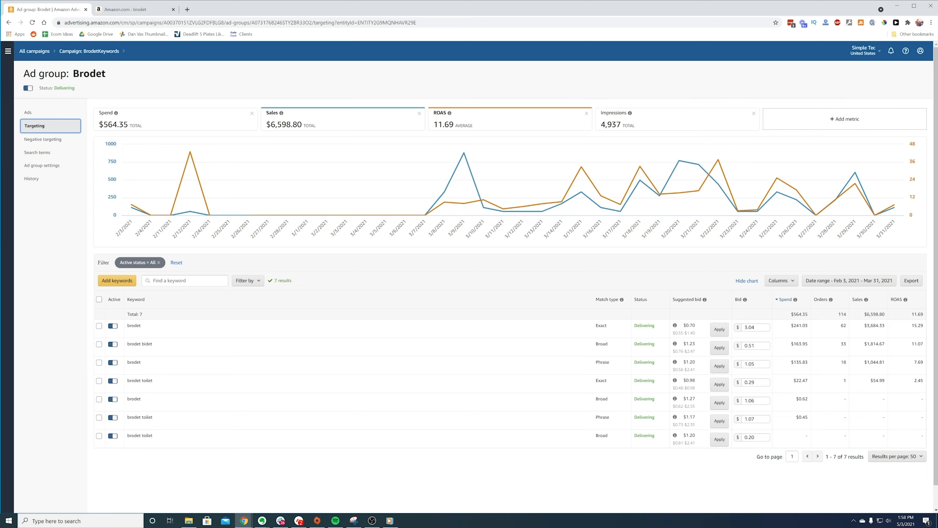
{"action": "key", "text": "ctrl+Tab"}
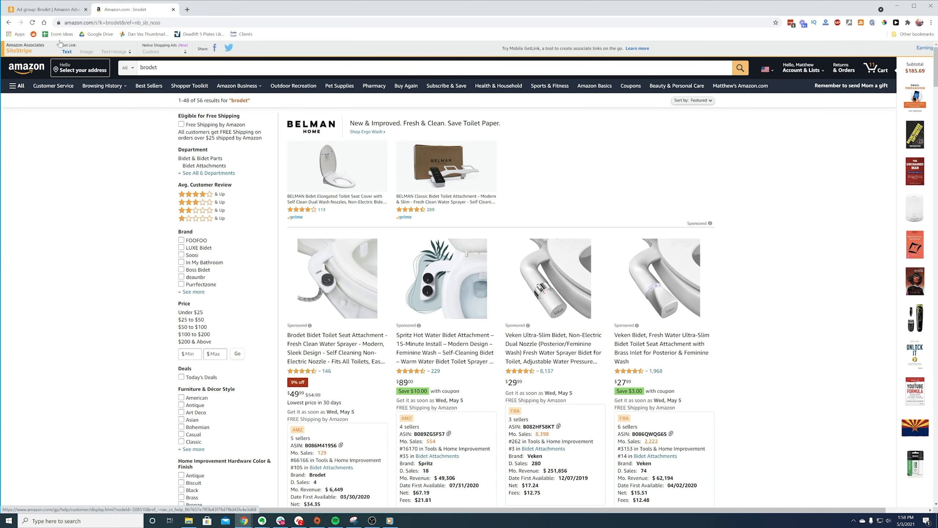
{"action": "left_click", "coordinate": [47, 9]}
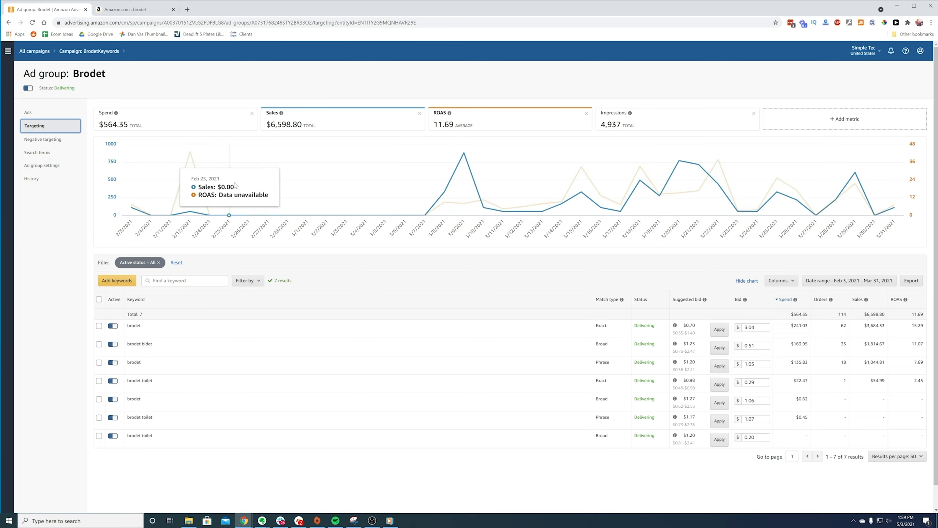
Return to the campaign list and view the BrodetKeywords campaign's placements
{"action": "left_click", "coordinate": [9, 23]}
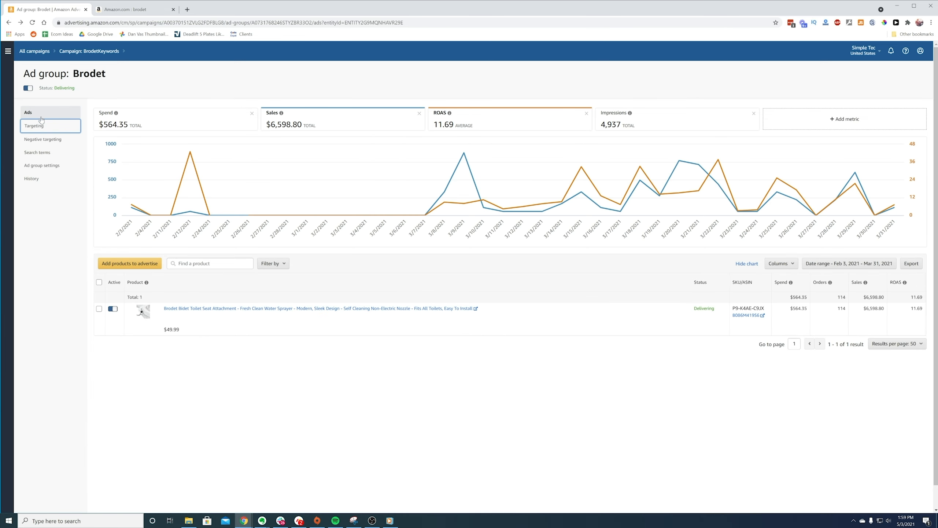
{"action": "left_click", "coordinate": [9, 24]}
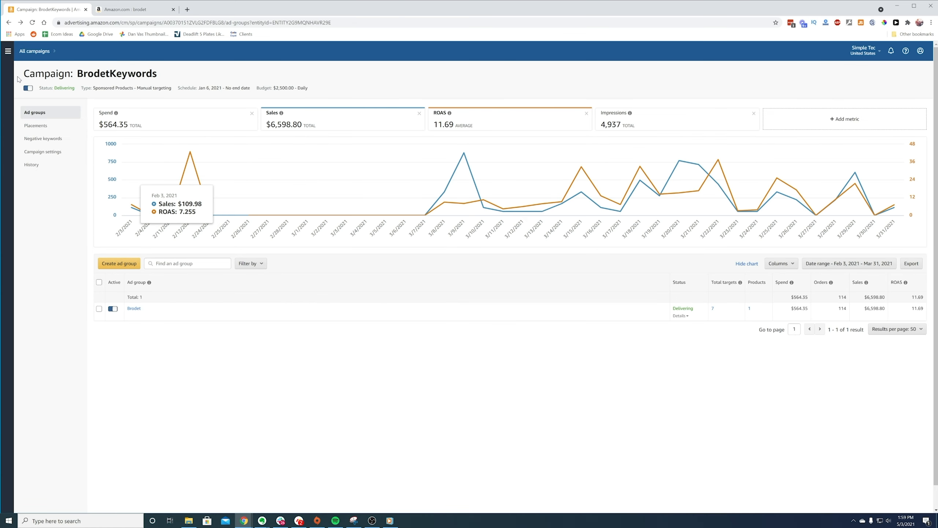
{"action": "left_click", "coordinate": [9, 23]}
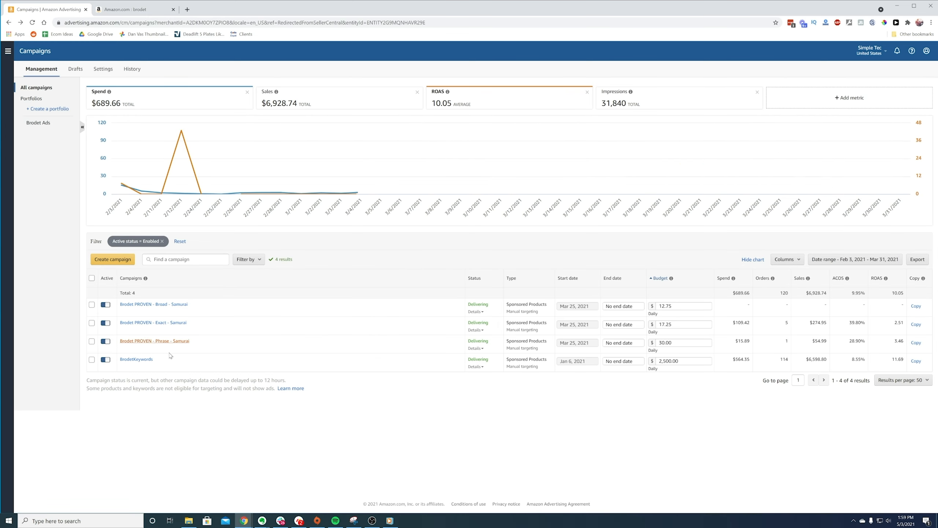
{"action": "left_click", "coordinate": [140, 361]}
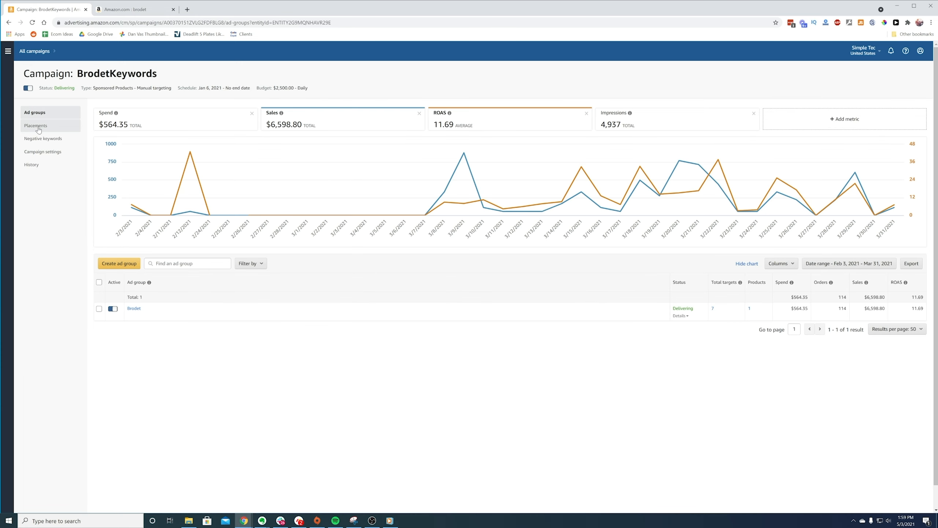
{"action": "left_click", "coordinate": [36, 126]}
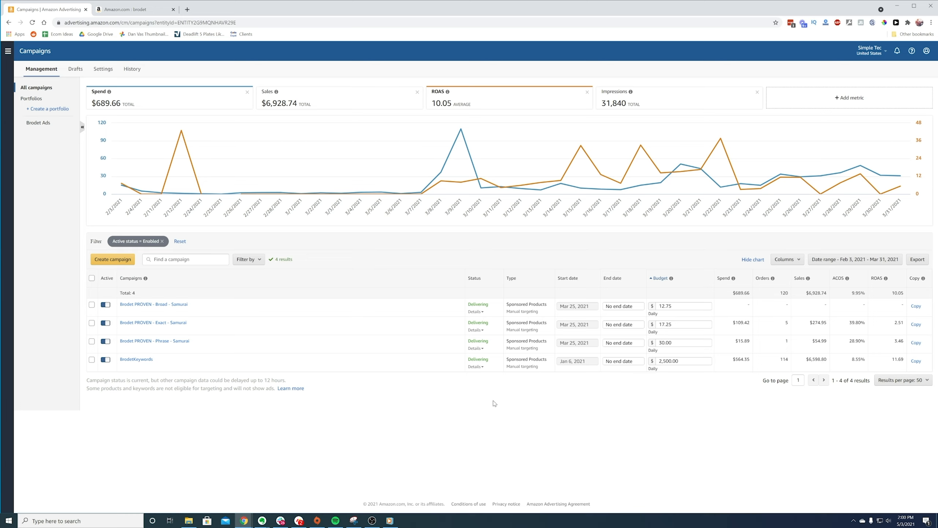
{"action": "left_click", "coordinate": [244, 260]}
{"action": "left_click", "coordinate": [341, 260]}
{"action": "left_click", "coordinate": [250, 260]}
{"action": "left_click", "coordinate": [189, 263]}
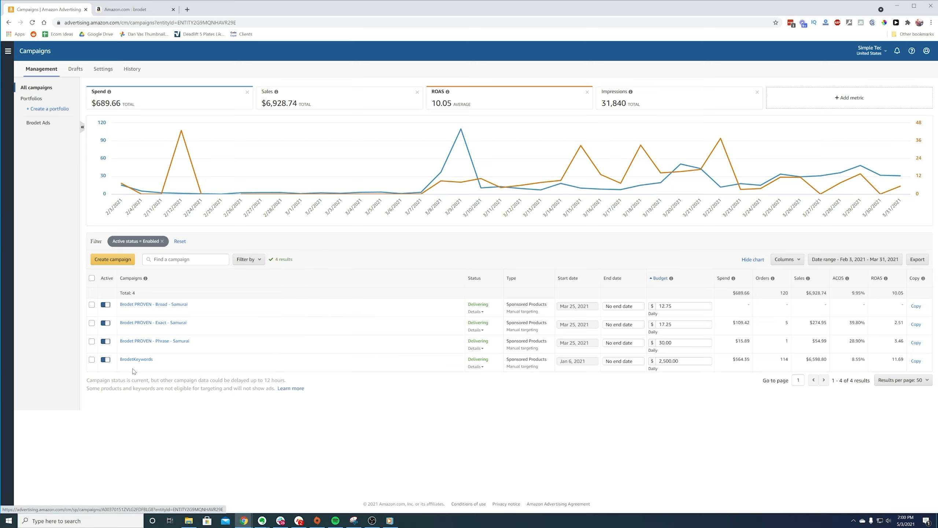
{"action": "left_click", "coordinate": [184, 260]}
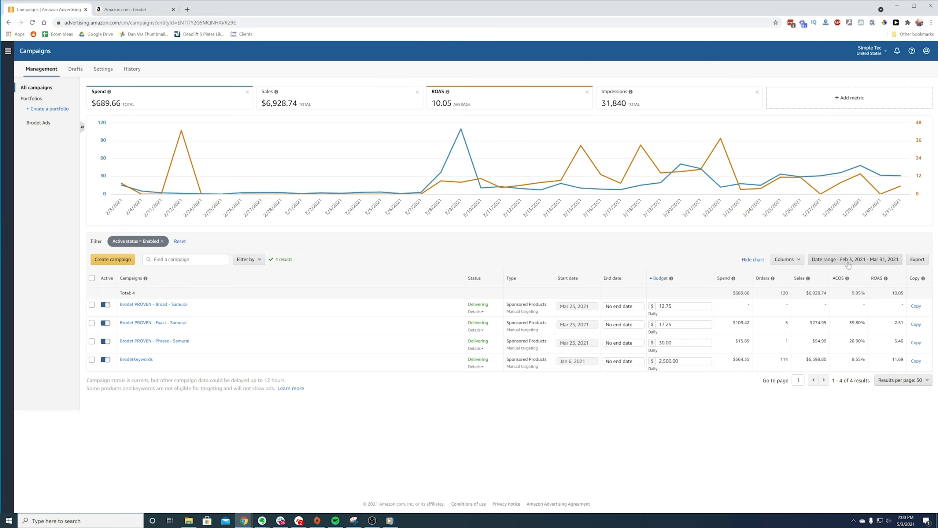
Reopen the BrodetKeywords campaign, check its ad group, and view the placements with the bid adjustment explanation
{"action": "left_click", "coordinate": [130, 360]}
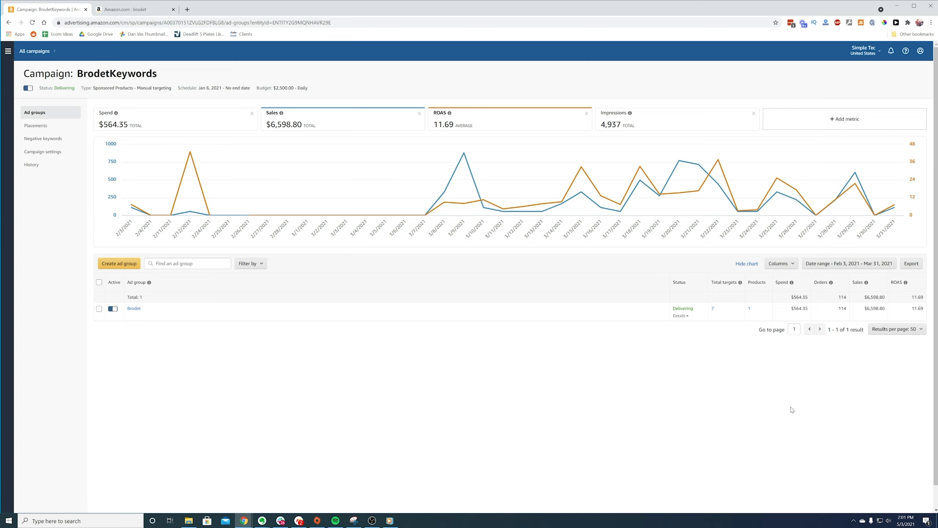
{"action": "left_click", "coordinate": [133, 308]}
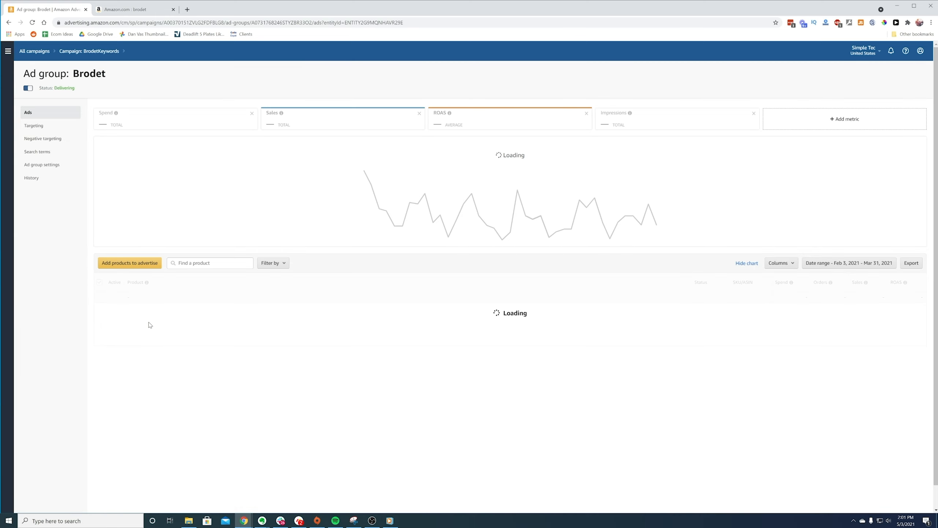
{"action": "left_click", "coordinate": [9, 23]}
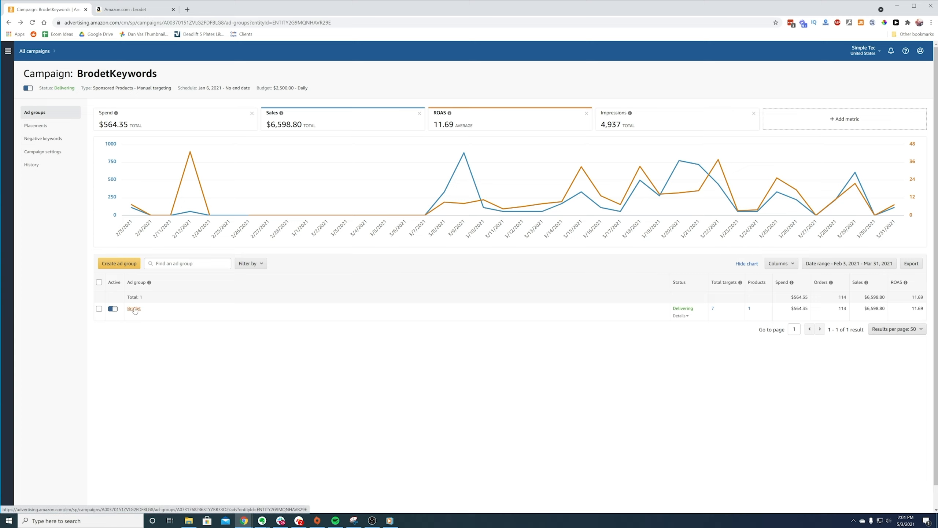
{"action": "left_click", "coordinate": [59, 130]}
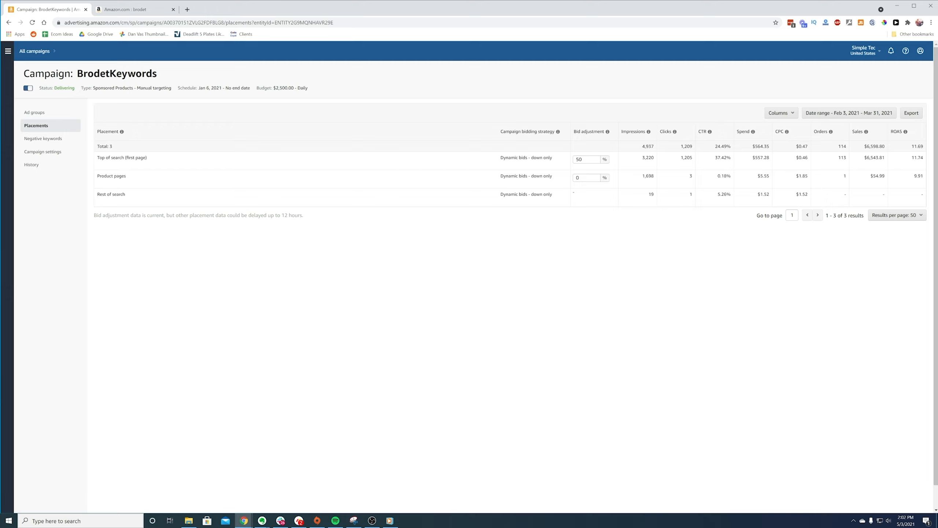
{"action": "mouse_move", "coordinate": [606, 135]}
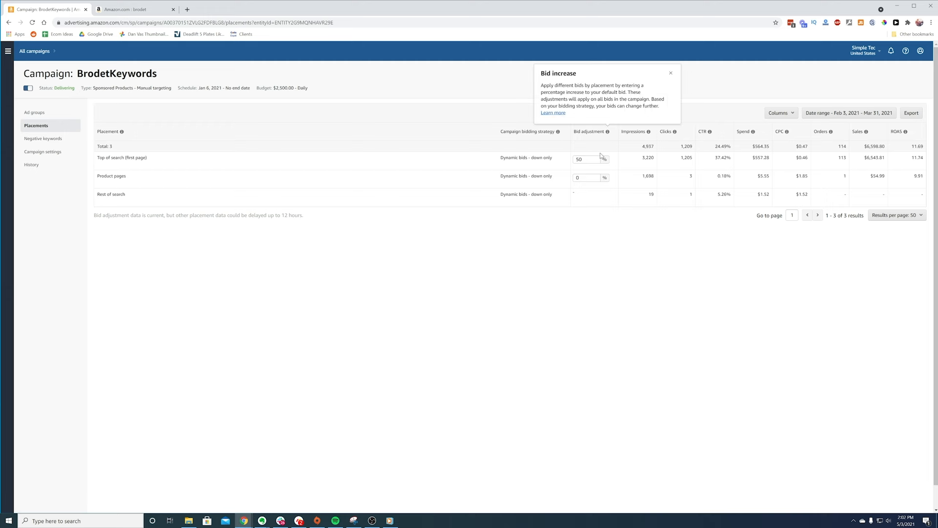
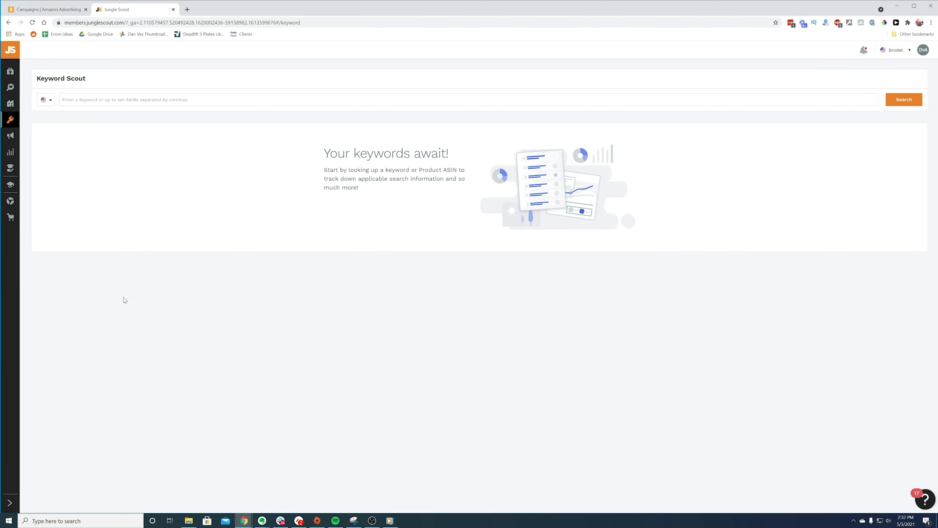
View the marketplace choices in Jungle Scout's Keyword Scout and glance back at the advertising campaign list
{"action": "mouse_move", "coordinate": [16, 120]}
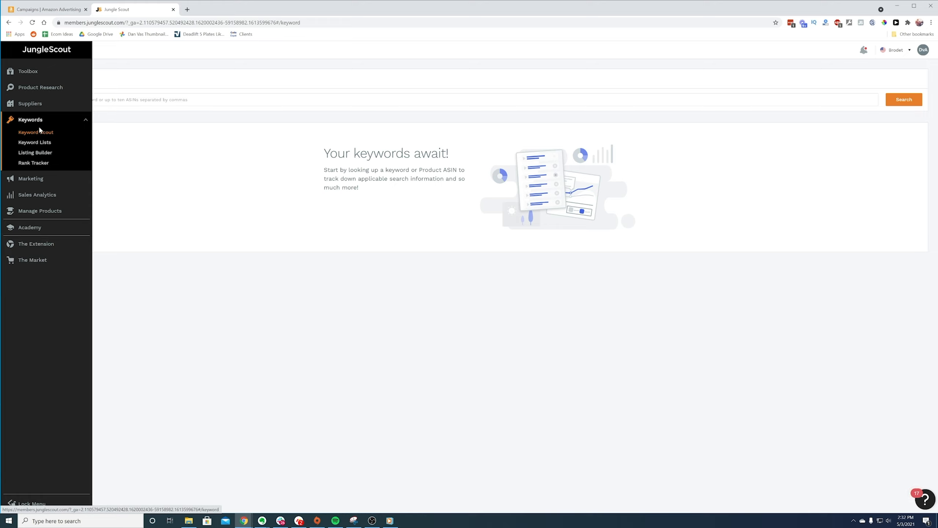
{"action": "left_click", "coordinate": [51, 105]}
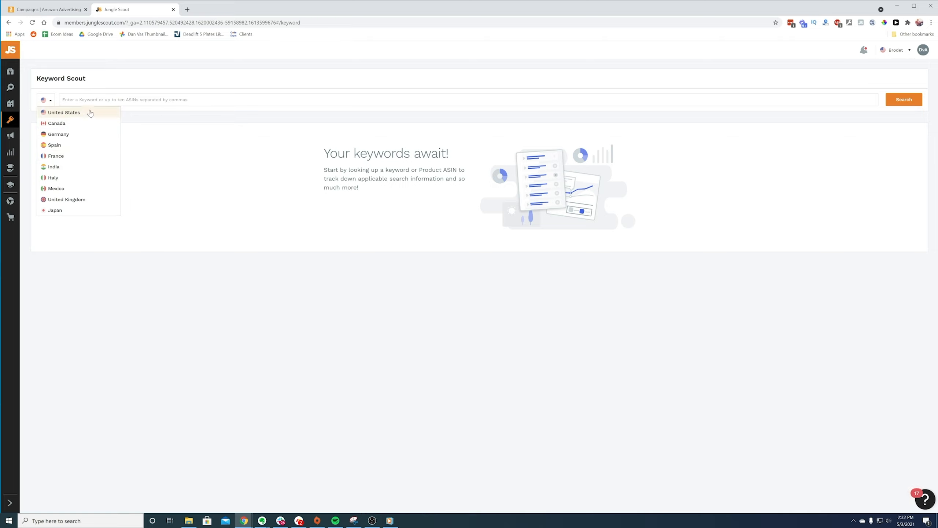
{"action": "left_click", "coordinate": [105, 87]}
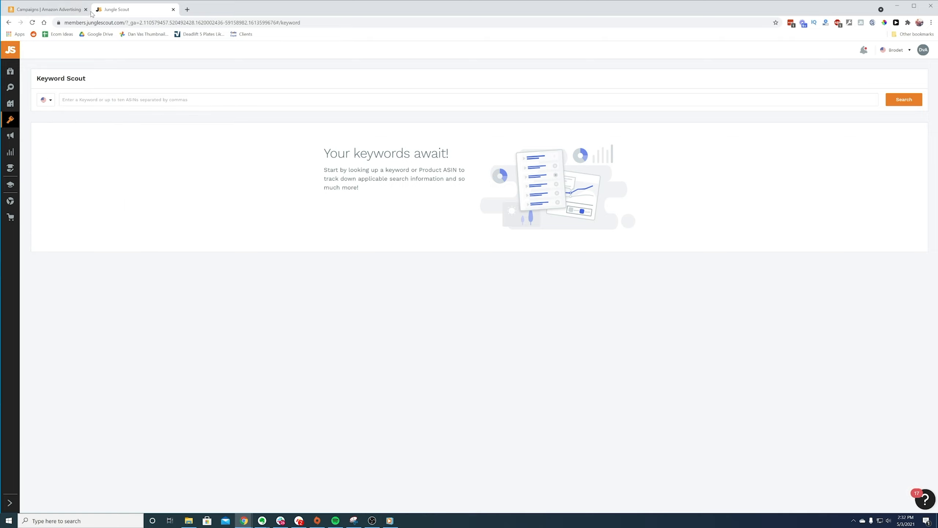
{"action": "left_click", "coordinate": [50, 9]}
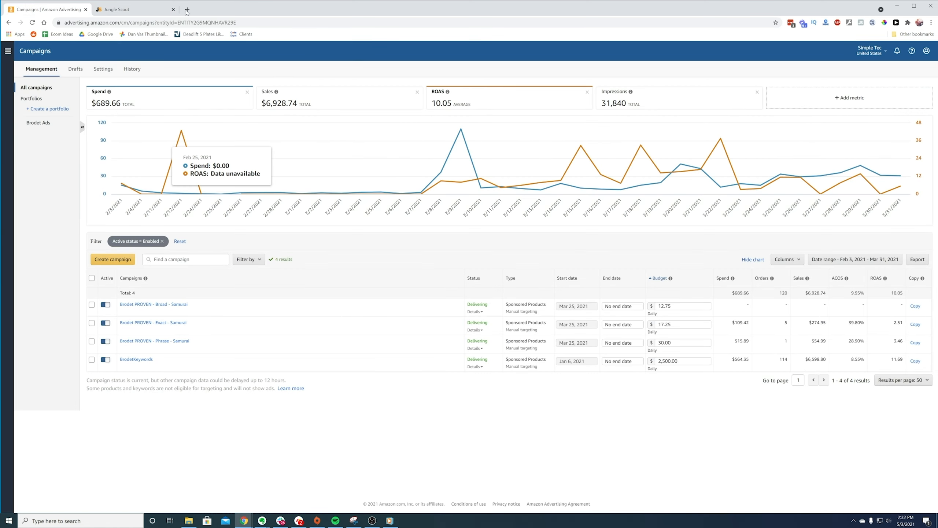
{"action": "left_click", "coordinate": [129, 9]}
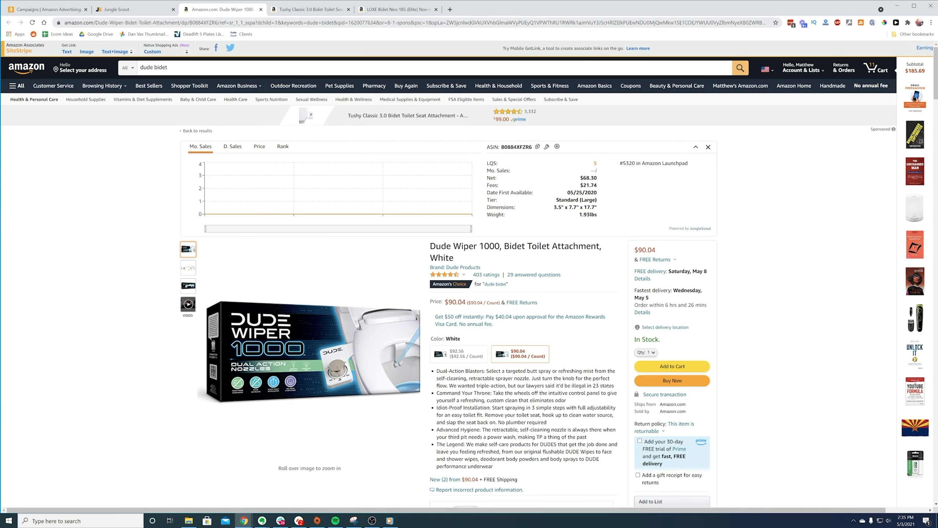
Copy the ASIN B0884XFZR6 from the Dude Wiper 1000 page's web address and enter it in the Keyword Scout search
{"action": "scroll", "coordinate": [533, 276], "scroll_direction": "down", "scroll_amount": 1}
{"action": "left_click", "coordinate": [219, 22]}
{"action": "left_click_drag", "start_coordinate": [218, 23], "coordinate": [244, 23]}
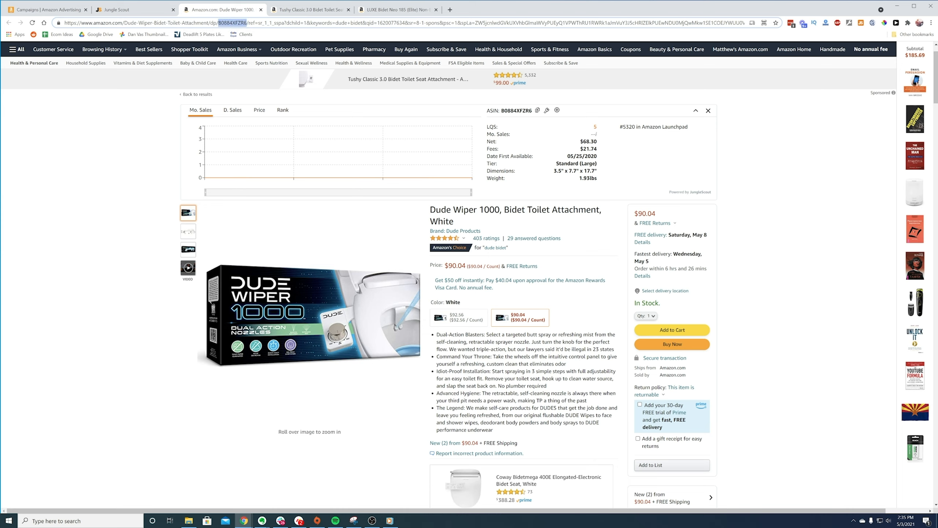
{"action": "left_click", "coordinate": [247, 23]}
{"action": "left_click_drag", "start_coordinate": [248, 23], "coordinate": [218, 22]}
{"action": "right_click", "coordinate": [222, 23]}
{"action": "left_click", "coordinate": [238, 69]}
{"action": "left_click", "coordinate": [147, 14]}
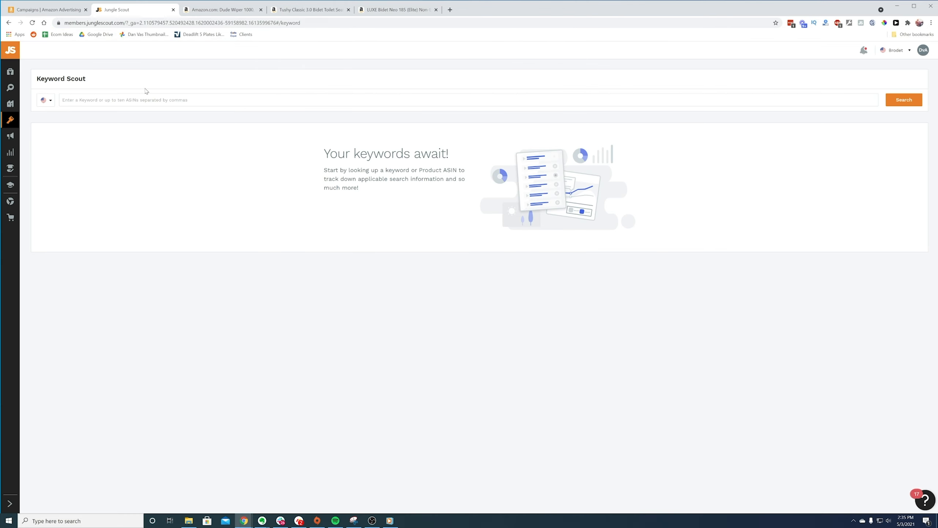
{"action": "right_click", "coordinate": [134, 101]}
{"action": "left_click", "coordinate": [161, 160]}
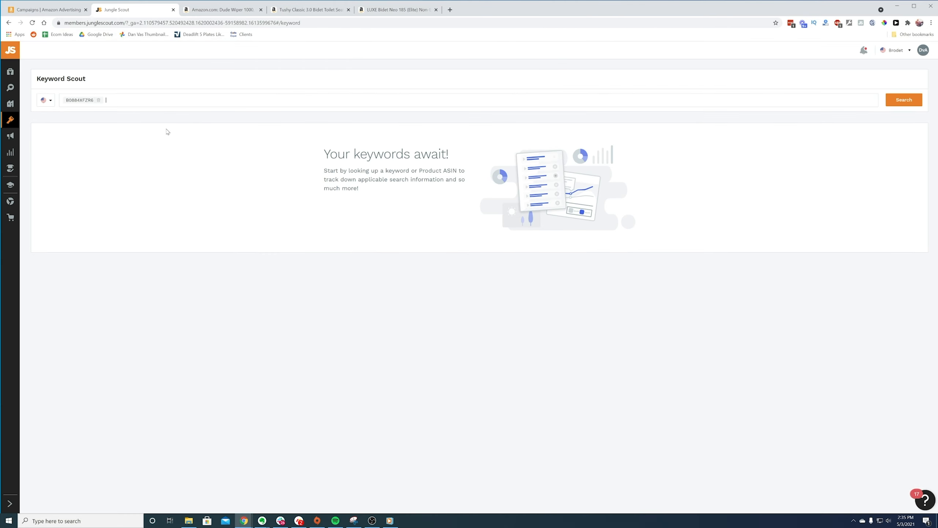
Copy the ASIN from the Tushy Classic 3.0 page's web address and add it to the Keyword Scout search
{"action": "left_click", "coordinate": [303, 10]}
{"action": "double_click", "coordinate": [209, 24]}
{"action": "left_click", "coordinate": [254, 23]}
{"action": "right_click", "coordinate": [126, 102]}
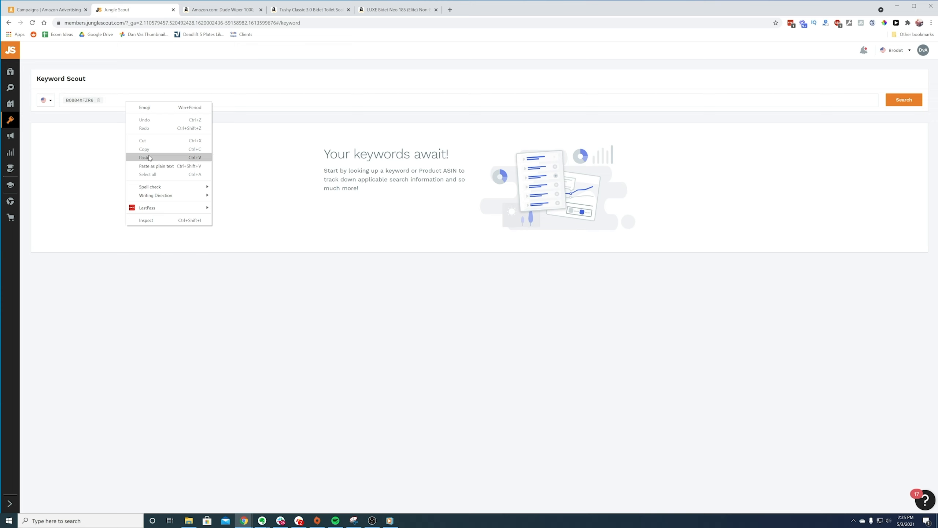
{"action": "left_click", "coordinate": [149, 158]}
Copy the ASIN B00P2XZIP2 from the LUXE Bidet Neo 185 page's web address and add it to the Keyword Scout search
{"action": "left_click", "coordinate": [396, 9]}
{"action": "double_click", "coordinate": [205, 23]}
{"action": "right_click", "coordinate": [206, 23]}
{"action": "left_click", "coordinate": [239, 76]}
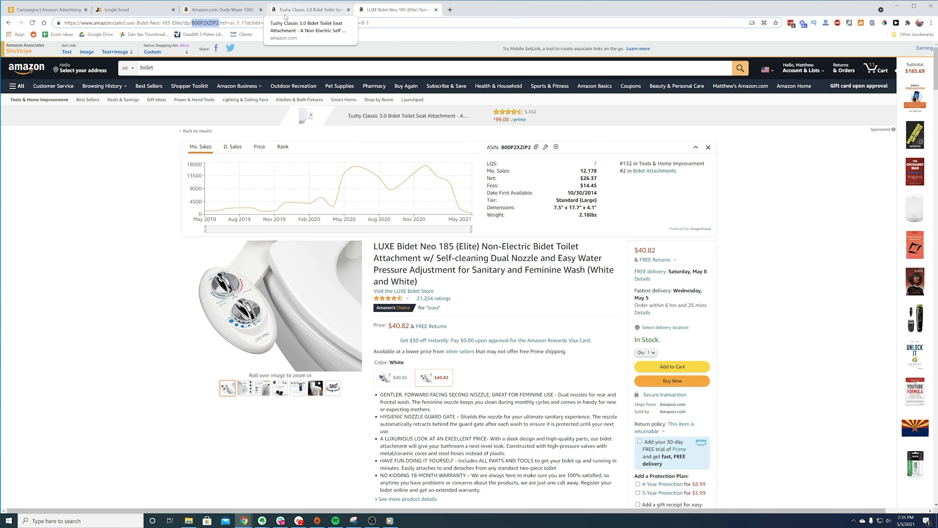
{"action": "mouse_move", "coordinate": [239, 332]}
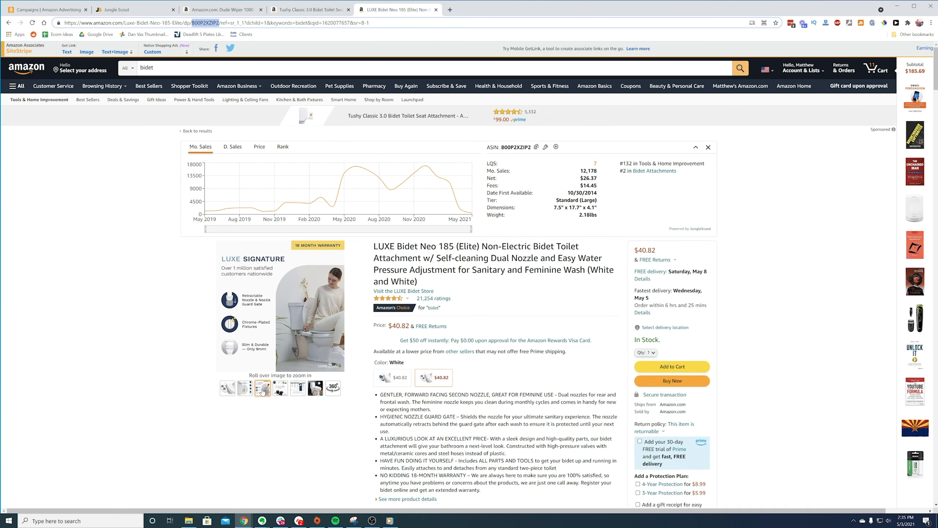
{"action": "left_click", "coordinate": [144, 10]}
{"action": "right_click", "coordinate": [189, 103]}
{"action": "left_click", "coordinate": [177, 101]}
{"action": "key", "text": "ctrl+v"}
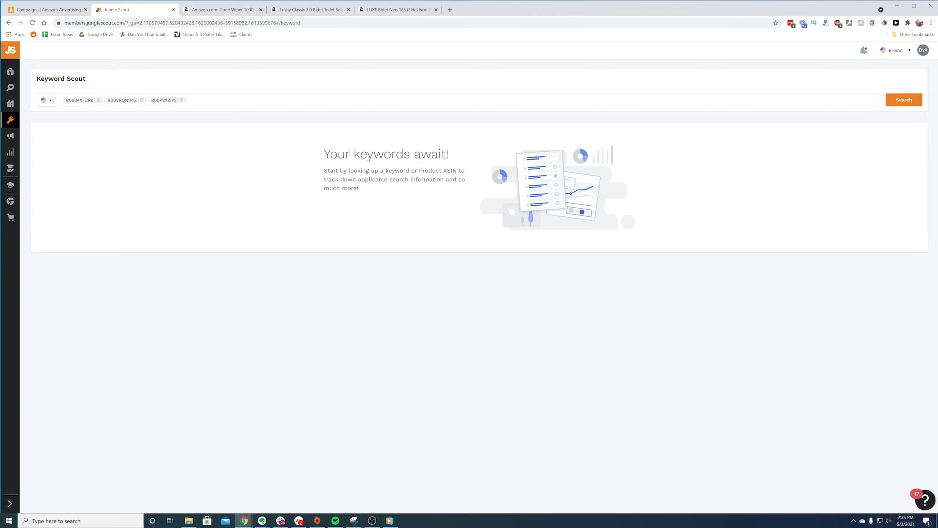
Search keywords for the three entered ASINs and sort them by 30-Day Search Volume (Exact), highest first
{"action": "left_click", "coordinate": [905, 105]}
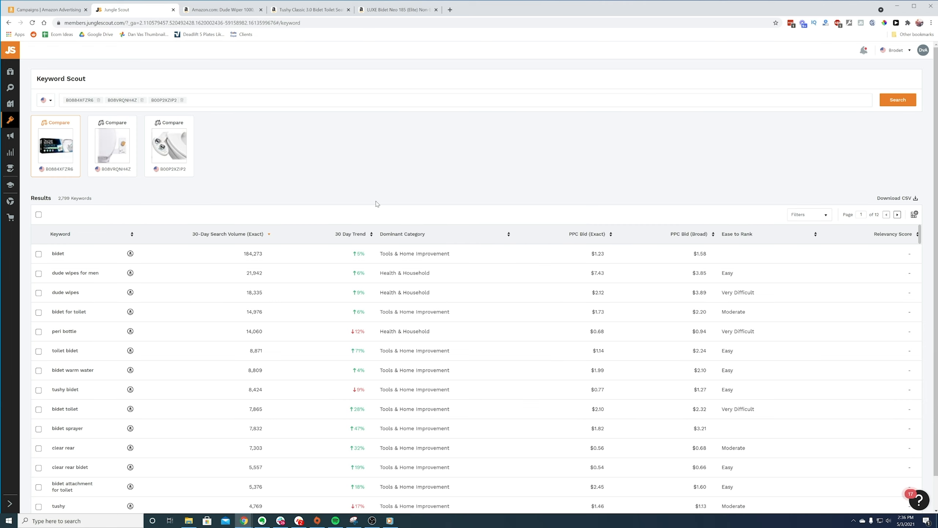
{"action": "mouse_move", "coordinate": [262, 238]}
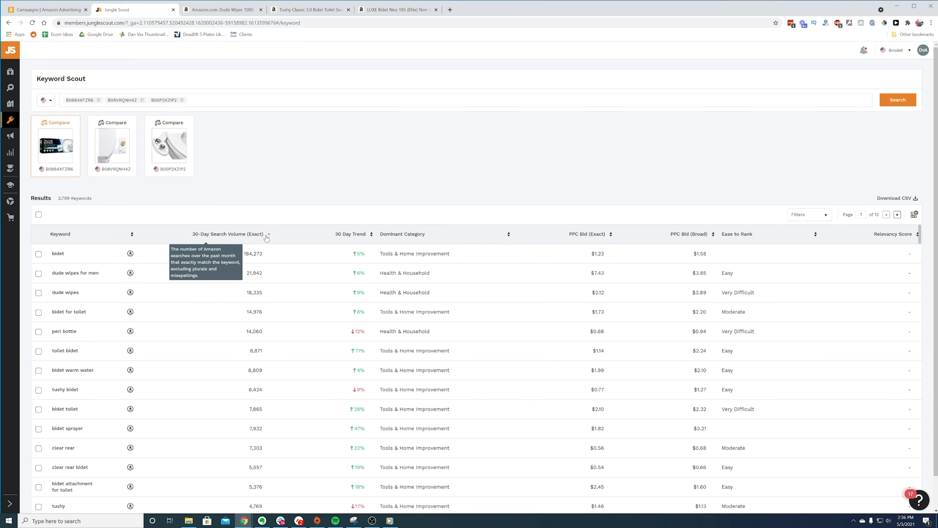
{"action": "left_click", "coordinate": [263, 235]}
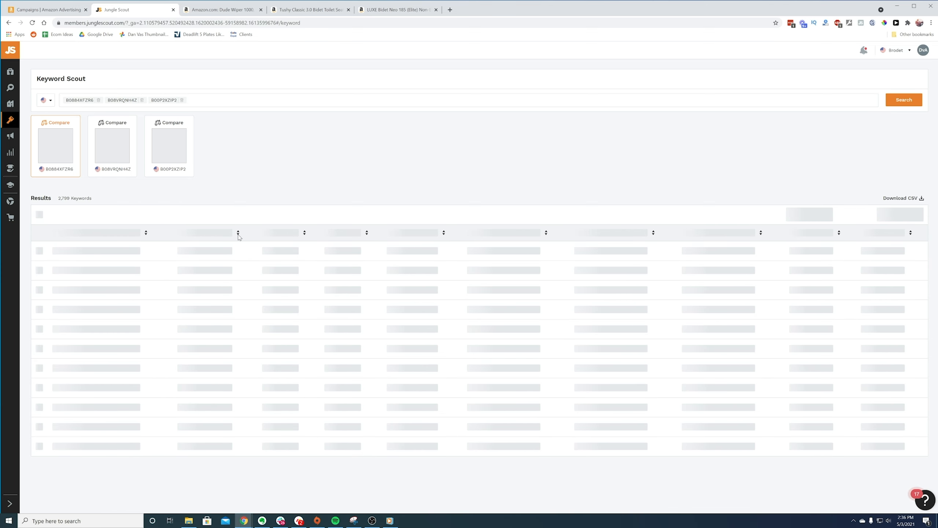
{"action": "left_click", "coordinate": [196, 238]}
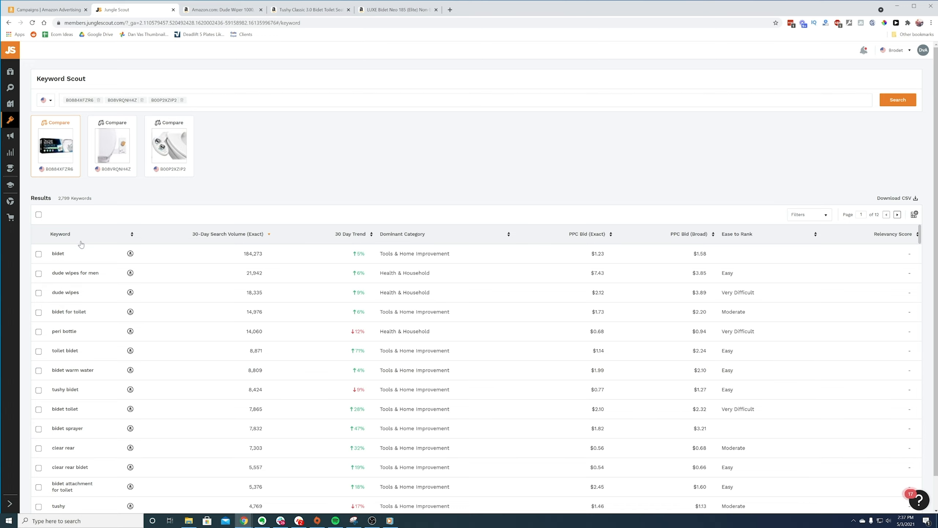
Select the keyword "bidet" and check Amazon's search results for "dude wipes for men"
{"action": "left_click", "coordinate": [39, 254]}
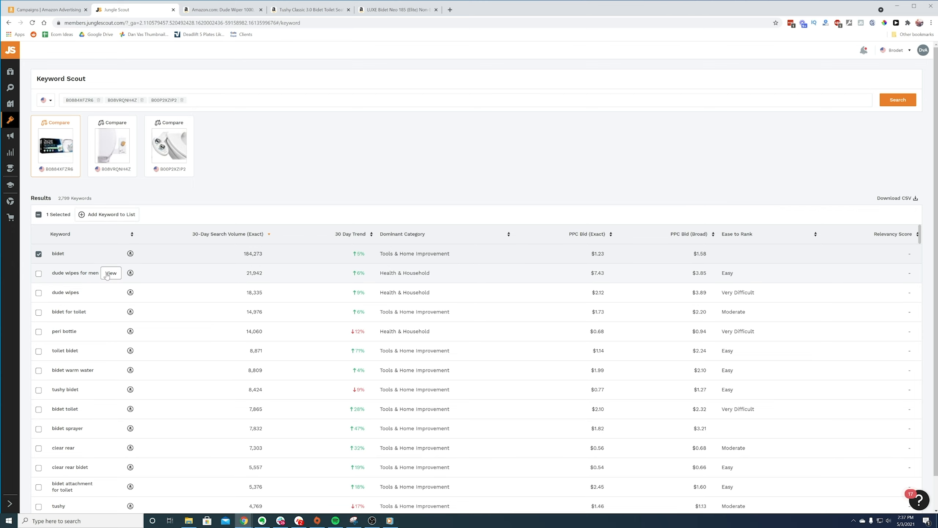
{"action": "left_click", "coordinate": [130, 273]}
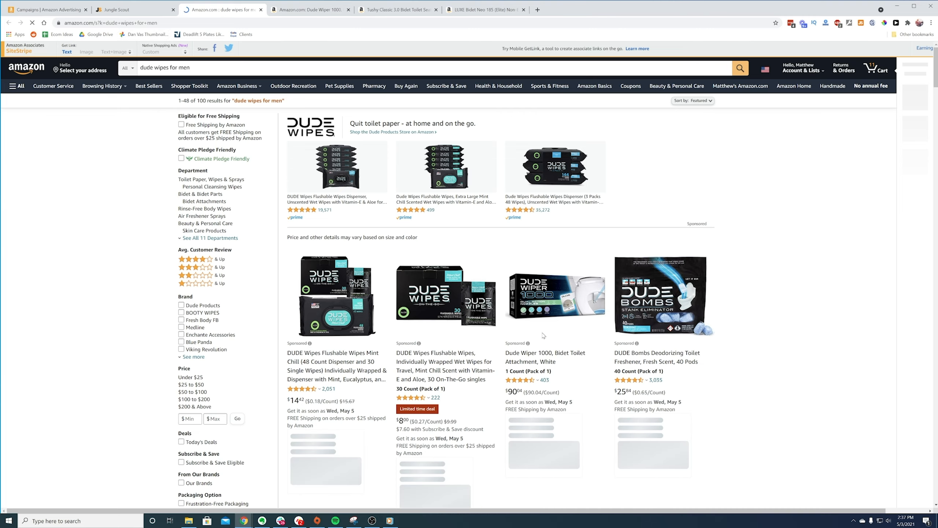
{"action": "scroll", "coordinate": [632, 284], "scroll_direction": "down", "scroll_amount": 2}
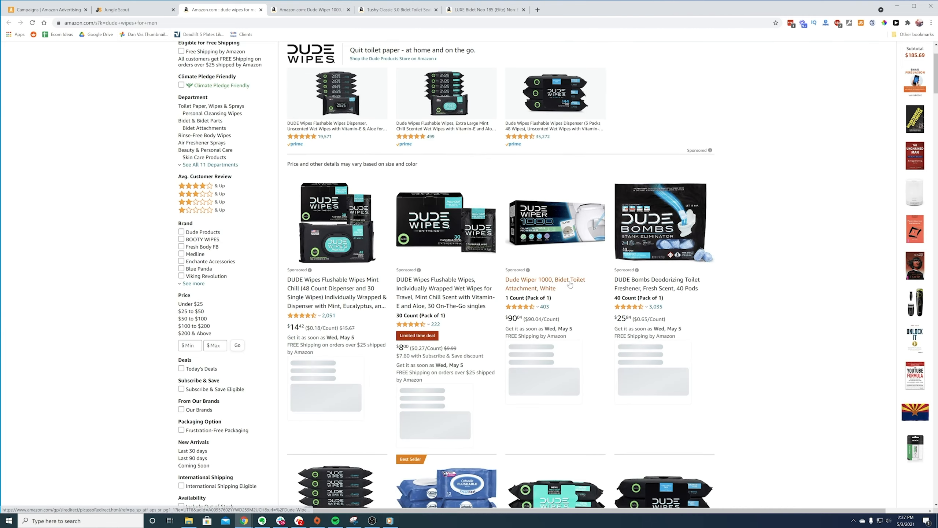
{"action": "scroll", "coordinate": [679, 200], "scroll_direction": "down", "scroll_amount": 9}
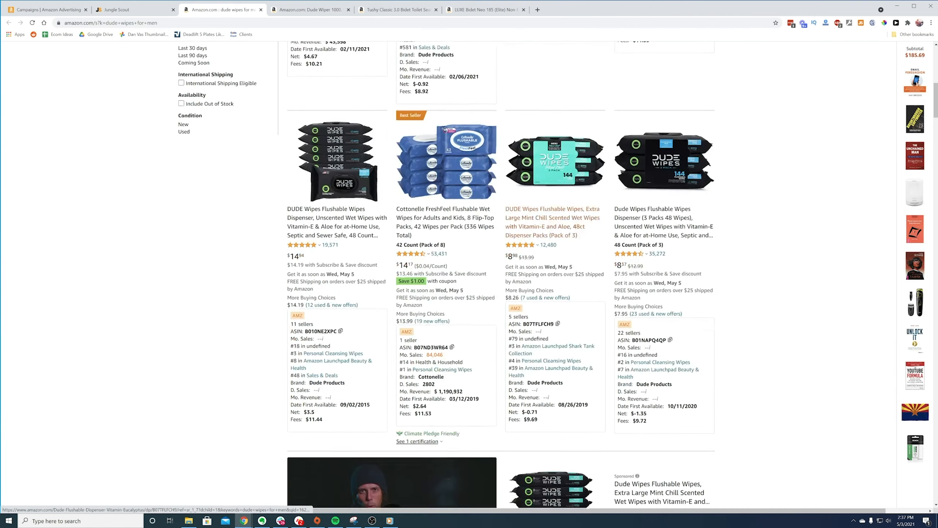
{"action": "scroll", "coordinate": [662, 184], "scroll_direction": "down", "scroll_amount": 6}
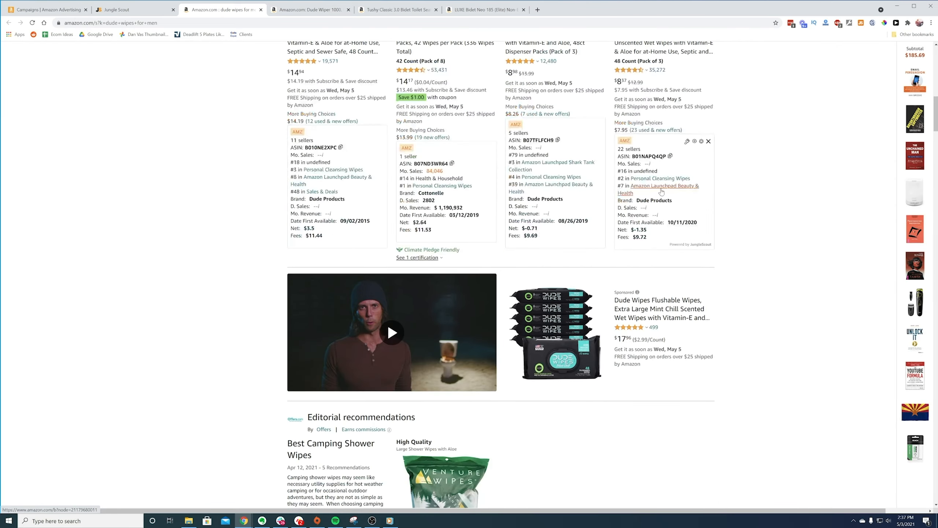
{"action": "key", "text": "ctrl+shift+Tab"}
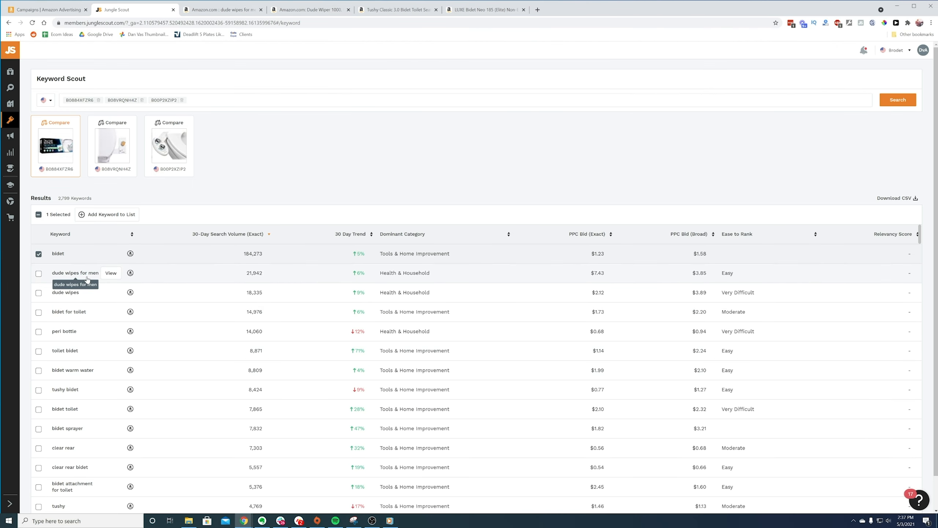
Check Amazon's search results for "bidet for toilet" and select that keyword in Keyword Scout
{"action": "left_click", "coordinate": [130, 312]}
{"action": "scroll", "coordinate": [725, 275], "scroll_direction": "down", "scroll_amount": 5}
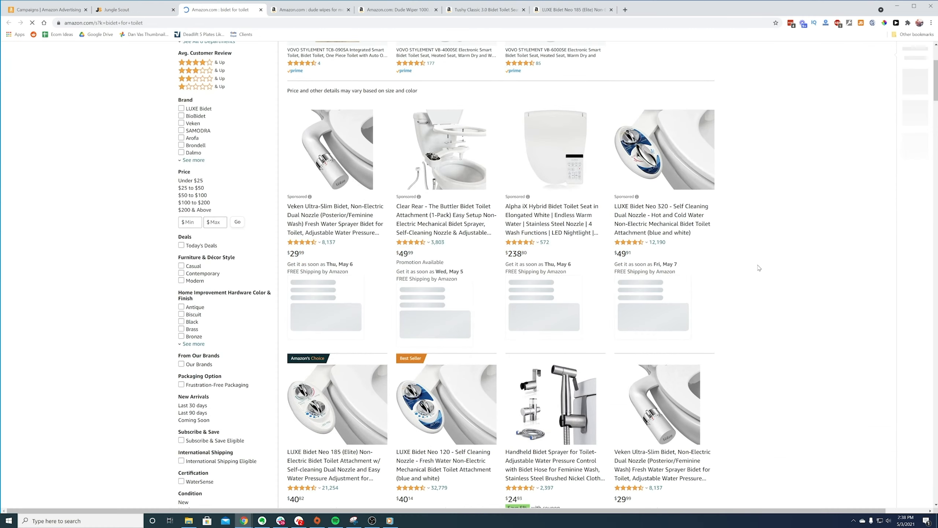
{"action": "scroll", "coordinate": [726, 275], "scroll_direction": "down", "scroll_amount": 4}
{"action": "key", "text": "ctrl+shift+Tab"}
{"action": "left_click", "coordinate": [38, 313]}
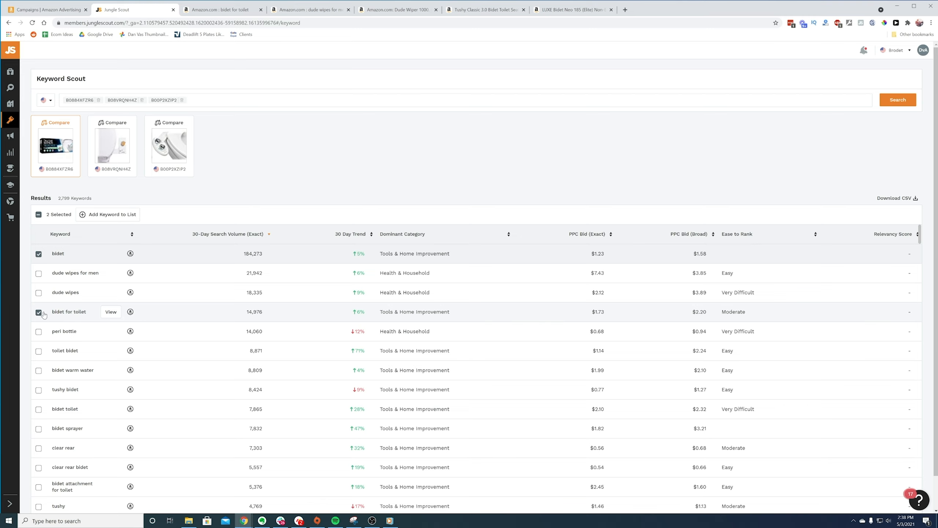
Check Amazon's search results for "peri bottle", leave that keyword out, and select "toilet bidet" in Keyword Scout
{"action": "left_click", "coordinate": [131, 331]}
{"action": "scroll", "coordinate": [660, 218], "scroll_direction": "down", "scroll_amount": 5}
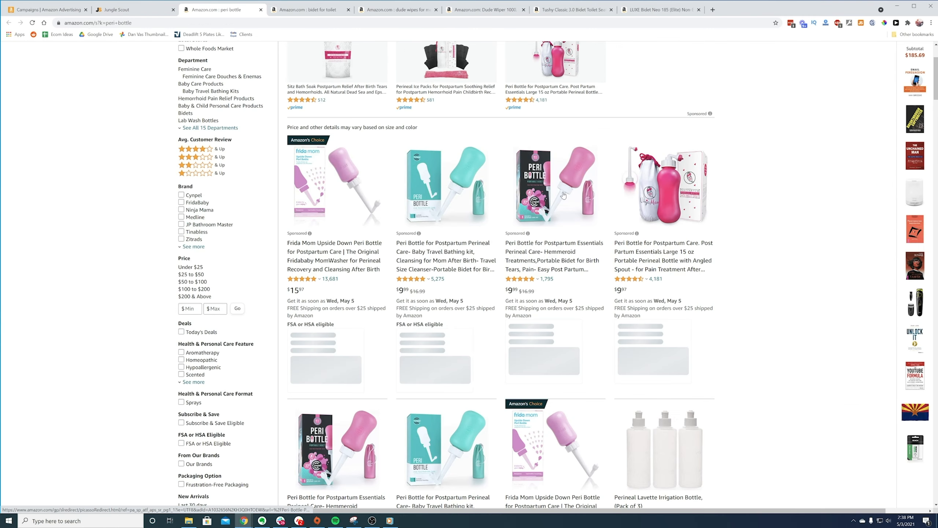
{"action": "left_click", "coordinate": [134, 12]}
{"action": "scroll", "coordinate": [86, 321], "scroll_direction": "down", "scroll_amount": 1}
{"action": "left_click", "coordinate": [38, 314]}
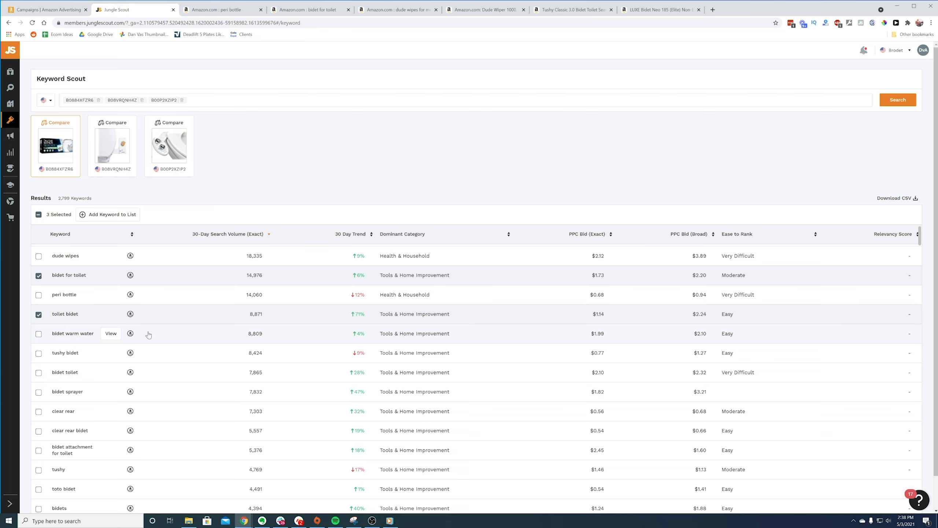
Select the keyword "bidet toilet" and check Amazon's search results for "bidet sprayer"
{"action": "scroll", "coordinate": [113, 336], "scroll_direction": "down", "scroll_amount": 1}
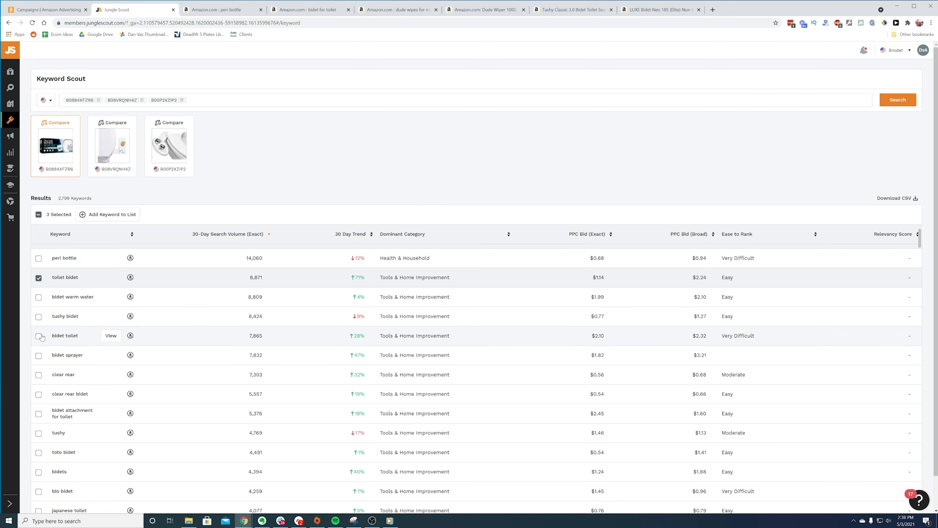
{"action": "left_click", "coordinate": [110, 355]}
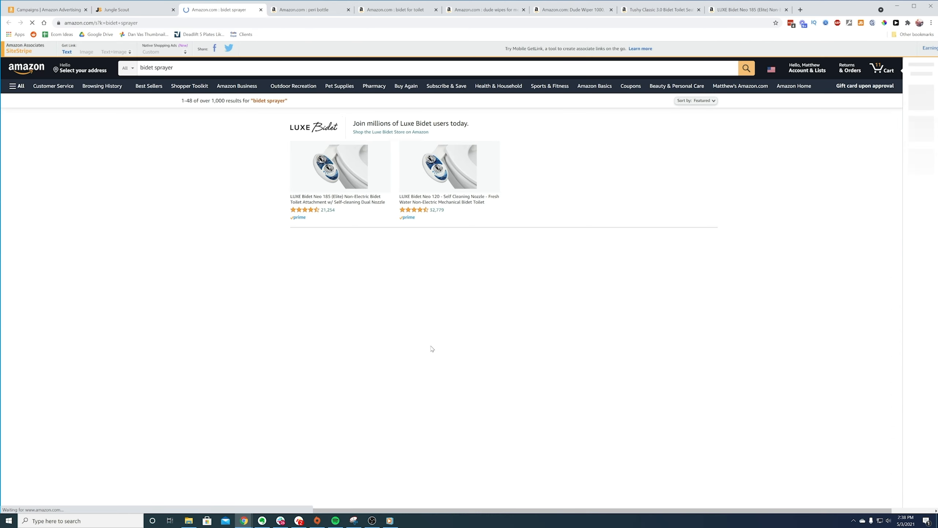
{"action": "scroll", "coordinate": [546, 328], "scroll_direction": "down", "scroll_amount": 5}
{"action": "scroll", "coordinate": [546, 328], "scroll_direction": "down", "scroll_amount": 4}
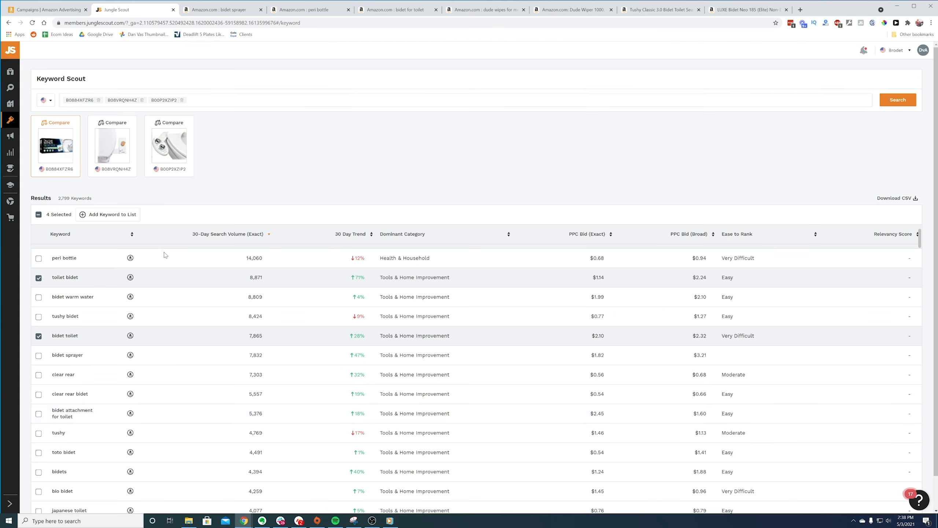
{"action": "left_click", "coordinate": [144, 9]}
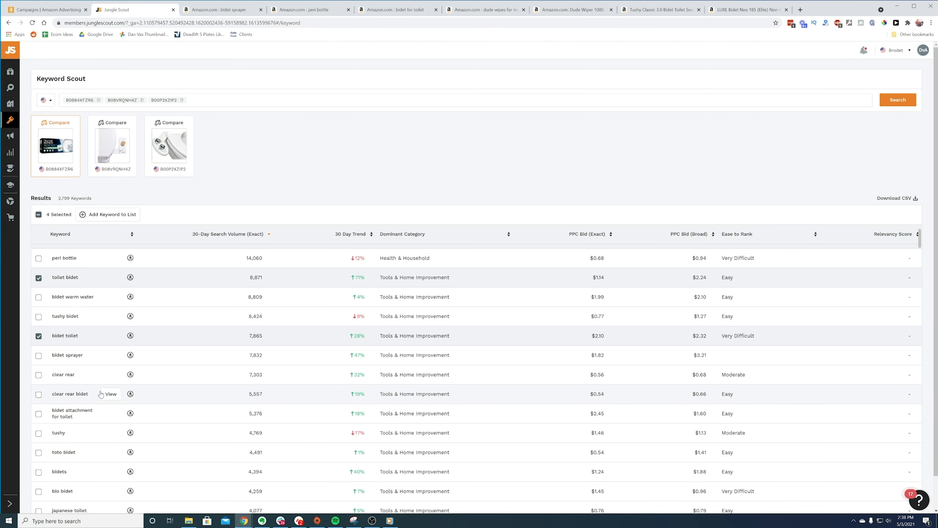
Check Amazon's search results for "bidet attachment for toilet" and select that keyword in Keyword Scout
{"action": "scroll", "coordinate": [64, 369], "scroll_direction": "down", "scroll_amount": 1}
{"action": "scroll", "coordinate": [74, 354], "scroll_direction": "down", "scroll_amount": 1}
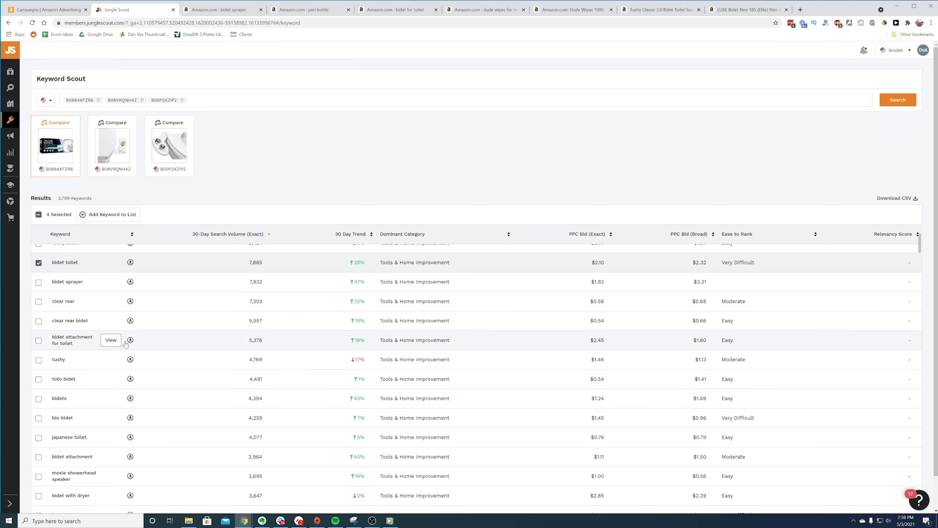
{"action": "left_click", "coordinate": [110, 340]}
{"action": "scroll", "coordinate": [517, 300], "scroll_direction": "down", "scroll_amount": 4}
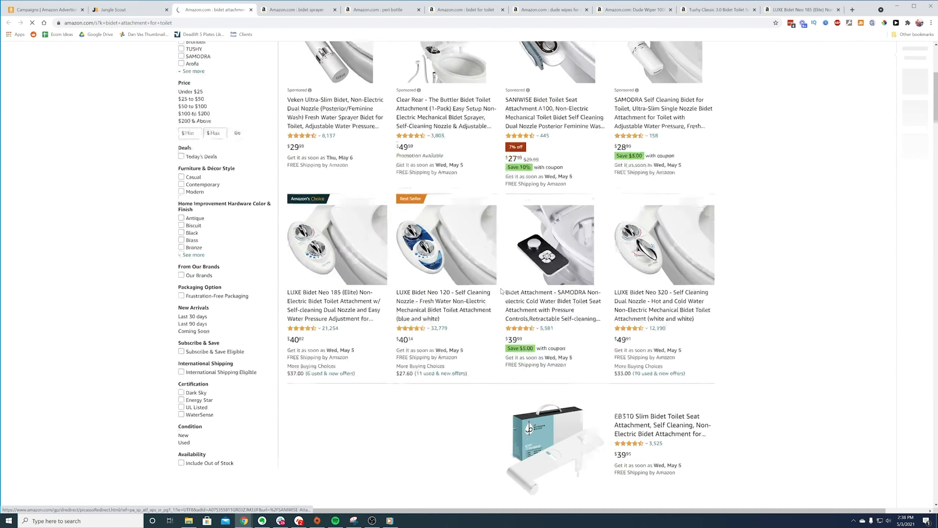
{"action": "left_click", "coordinate": [106, 10]}
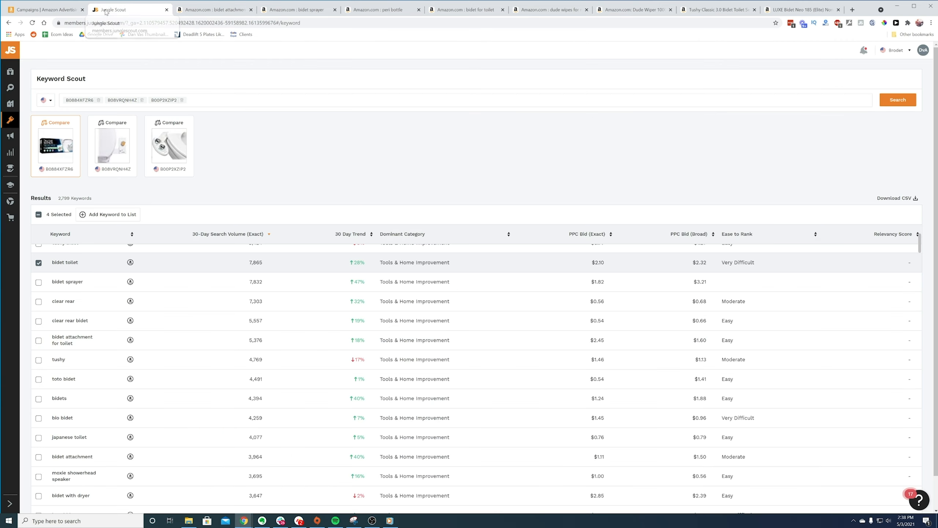
{"action": "left_click", "coordinate": [38, 340]}
Browse the keyword list down to the lower search volumes for further relevant bidet keywords
{"action": "scroll", "coordinate": [167, 321], "scroll_direction": "up", "scroll_amount": 4}
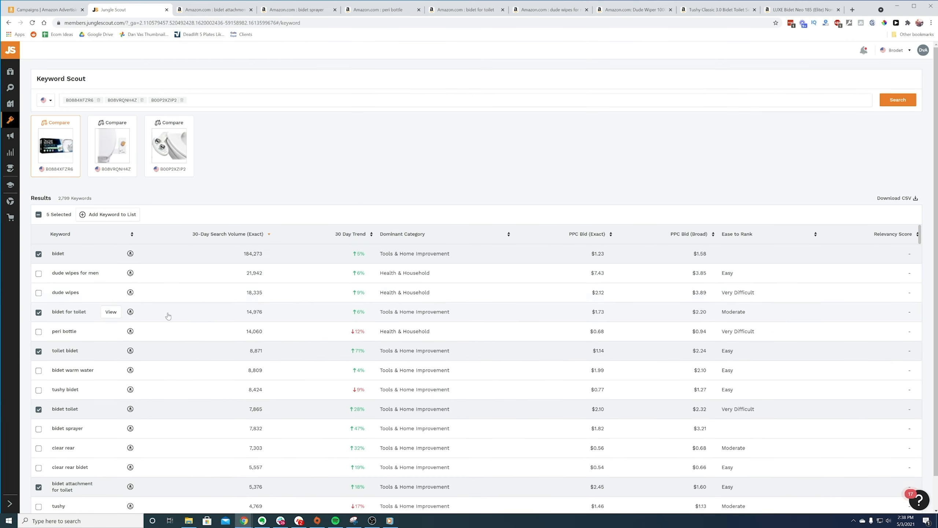
{"action": "scroll", "coordinate": [226, 315], "scroll_direction": "down", "scroll_amount": 4}
{"action": "scroll", "coordinate": [281, 358], "scroll_direction": "down", "scroll_amount": 15}
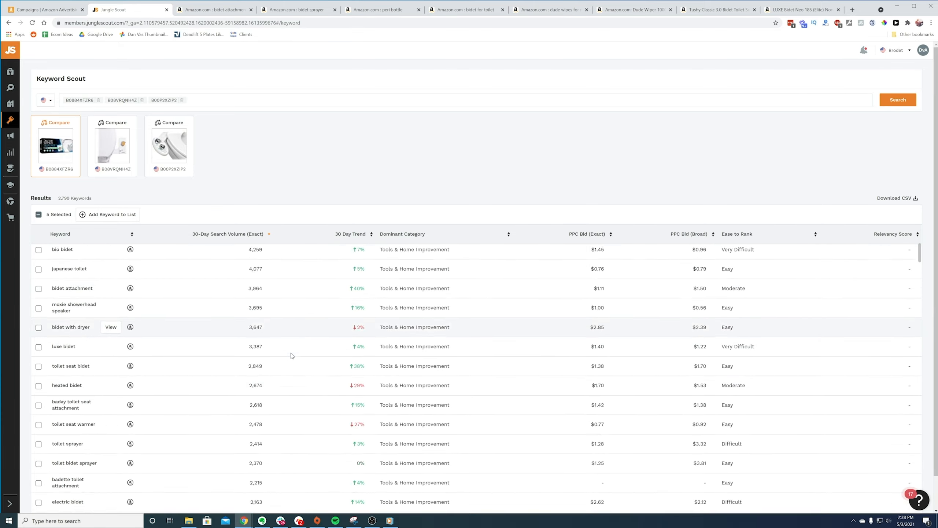
{"action": "scroll", "coordinate": [285, 365], "scroll_direction": "down", "scroll_amount": 10}
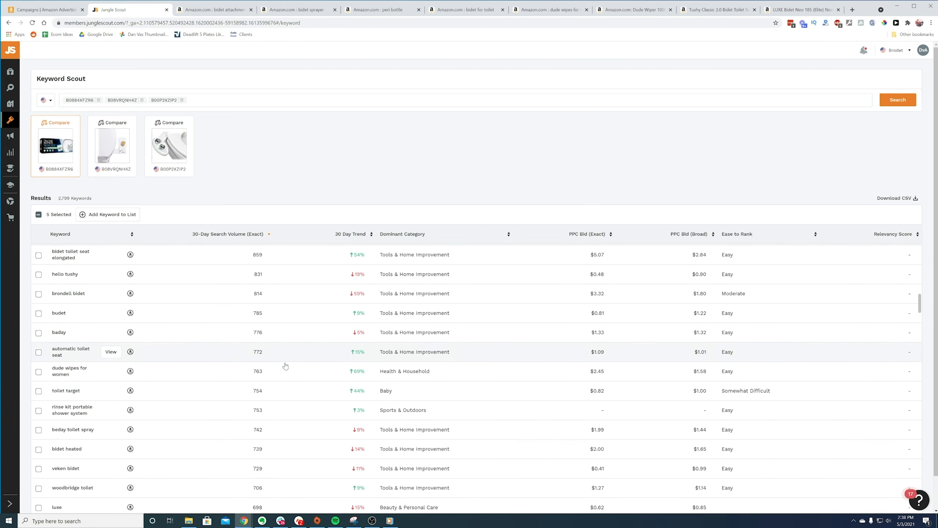
{"action": "scroll", "coordinate": [271, 424], "scroll_direction": "down", "scroll_amount": 1}
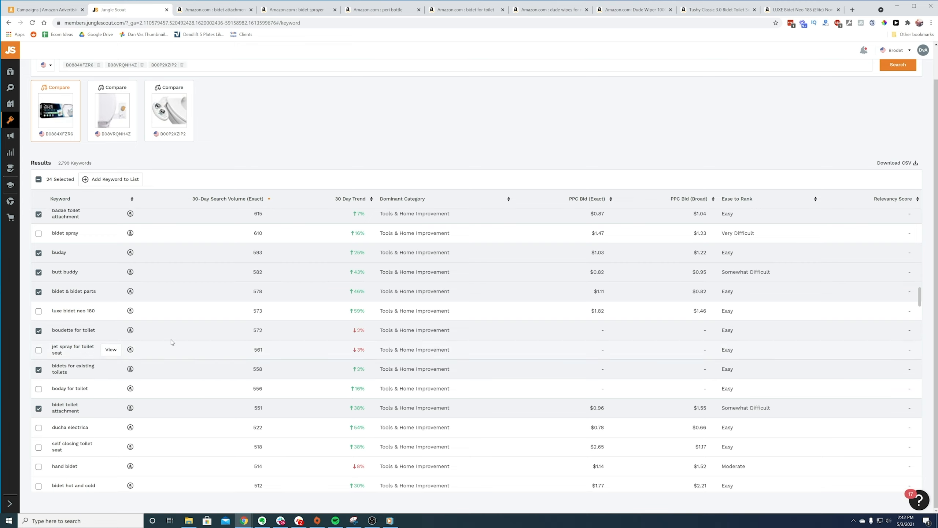
Review the selected keywords from the lower search volumes back up to the start of the list
{"action": "scroll", "coordinate": [107, 367], "scroll_direction": "up", "scroll_amount": 1}
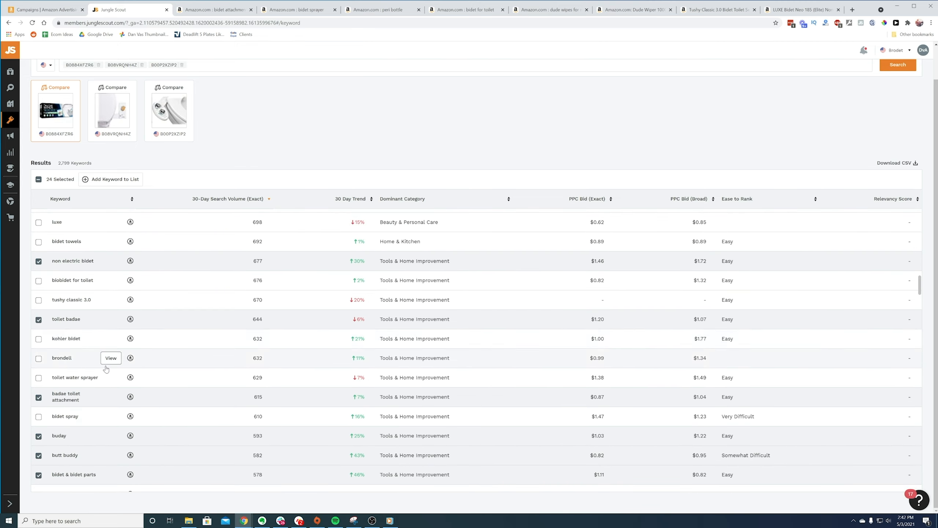
{"action": "scroll", "coordinate": [107, 367], "scroll_direction": "up", "scroll_amount": 8}
{"action": "scroll", "coordinate": [41, 380], "scroll_direction": "up", "scroll_amount": 3}
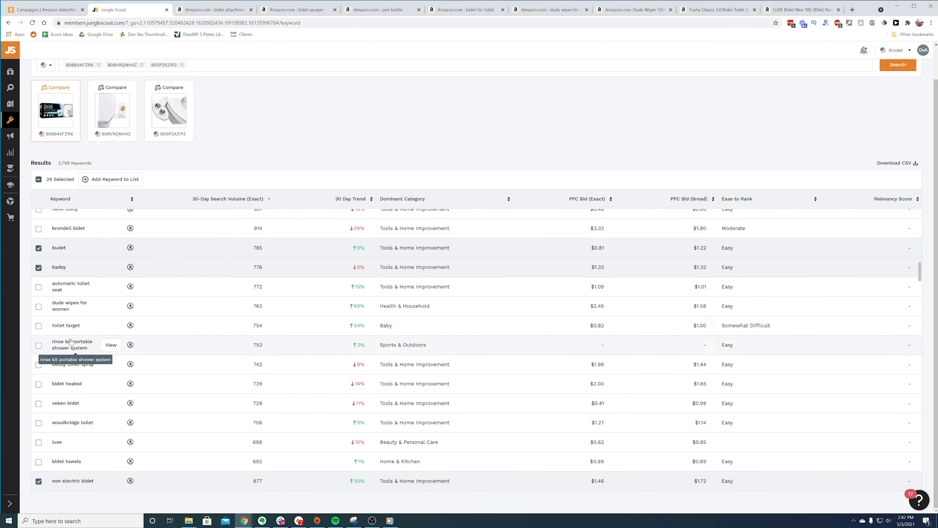
{"action": "scroll", "coordinate": [96, 359], "scroll_direction": "up", "scroll_amount": 6}
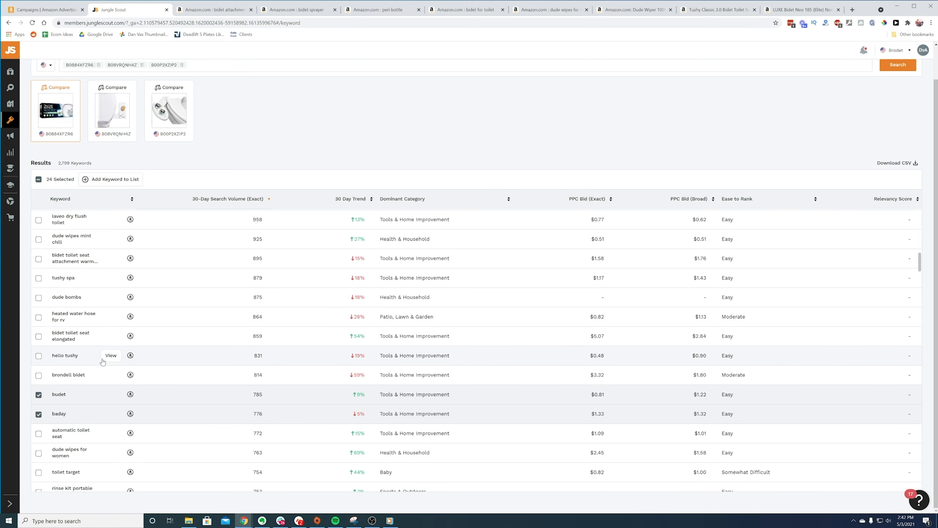
{"action": "scroll", "coordinate": [92, 356], "scroll_direction": "up", "scroll_amount": 5}
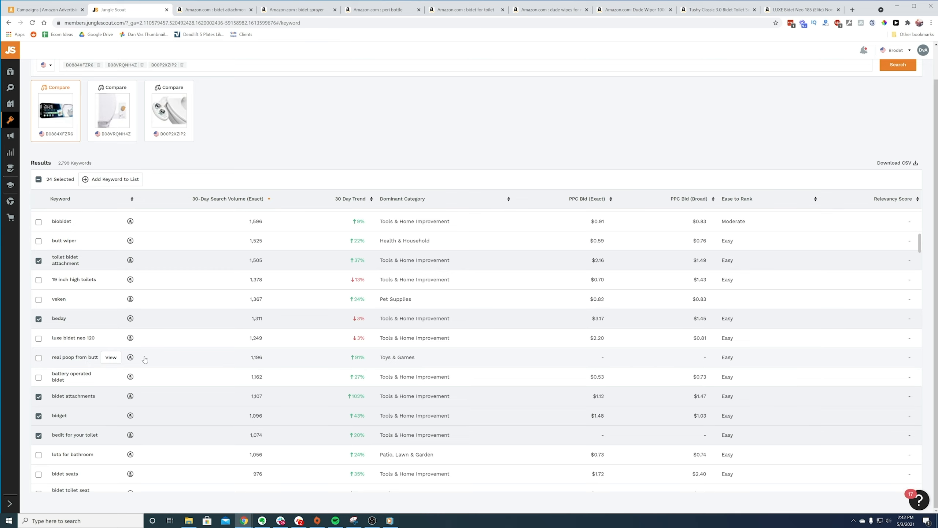
{"action": "scroll", "coordinate": [74, 333], "scroll_direction": "up", "scroll_amount": 8}
{"action": "scroll", "coordinate": [52, 301], "scroll_direction": "up", "scroll_amount": 5}
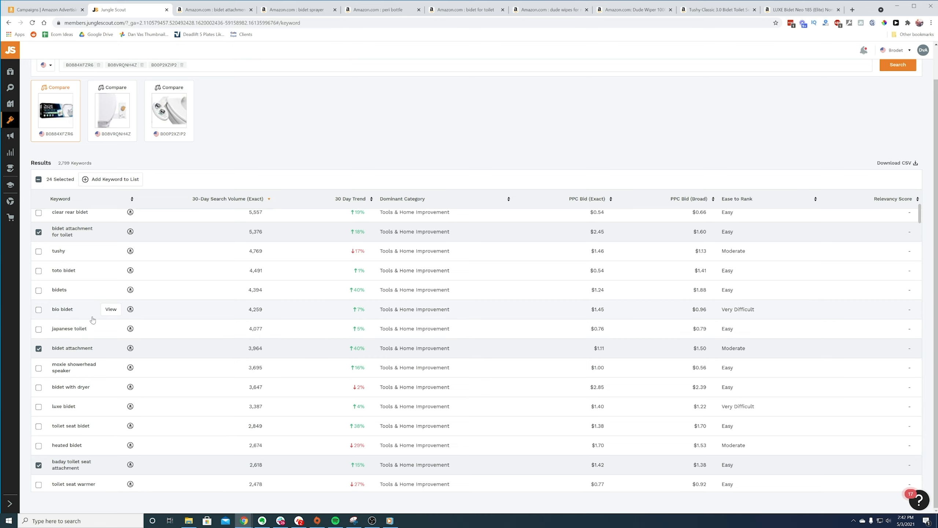
{"action": "scroll", "coordinate": [100, 314], "scroll_direction": "up", "scroll_amount": 6}
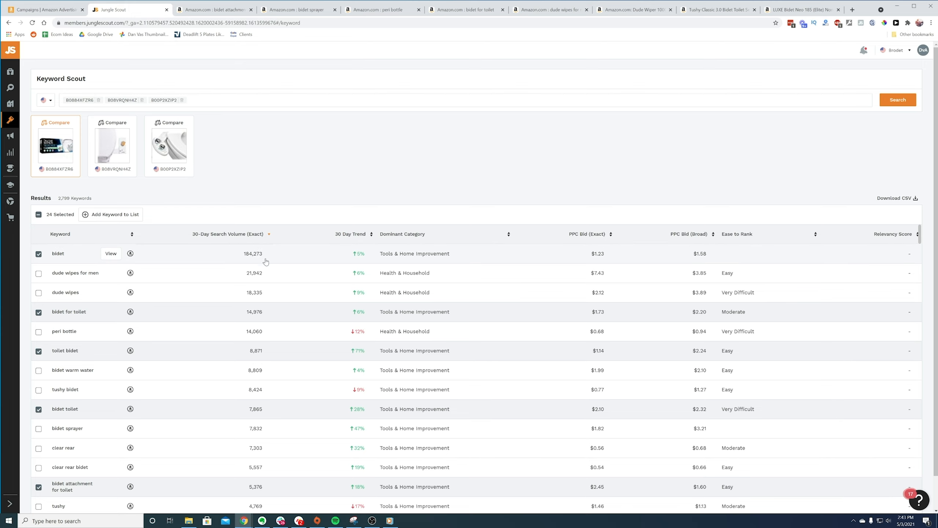
Recheck the ticked bidet keywords, including the misspelled variants, down to search volumes under 600 and back to the start
{"action": "scroll", "coordinate": [291, 300], "scroll_direction": "down", "scroll_amount": 5}
{"action": "scroll", "coordinate": [295, 303], "scroll_direction": "down", "scroll_amount": 15}
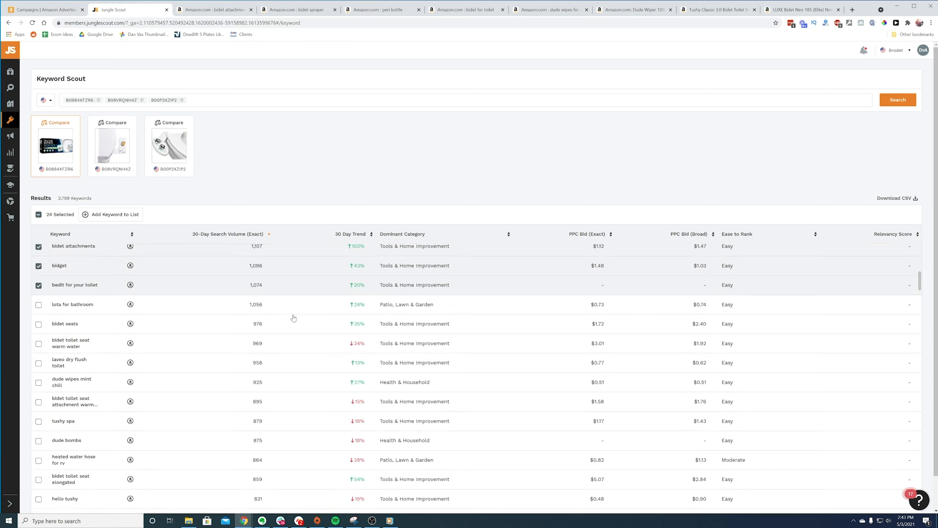
{"action": "scroll", "coordinate": [279, 343], "scroll_direction": "up", "scroll_amount": 1}
{"action": "scroll", "coordinate": [259, 333], "scroll_direction": "up", "scroll_amount": 7}
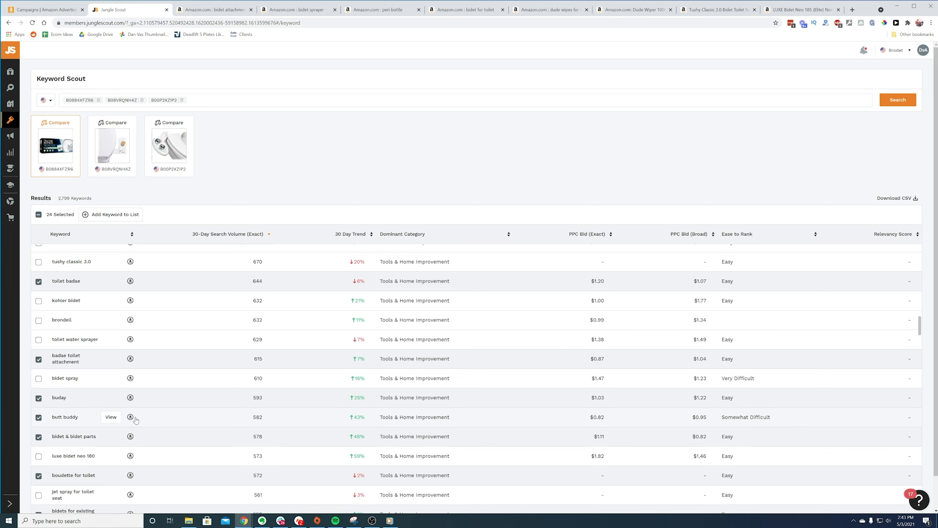
{"action": "scroll", "coordinate": [110, 403], "scroll_direction": "down", "scroll_amount": 3}
{"action": "scroll", "coordinate": [110, 401], "scroll_direction": "up", "scroll_amount": 4}
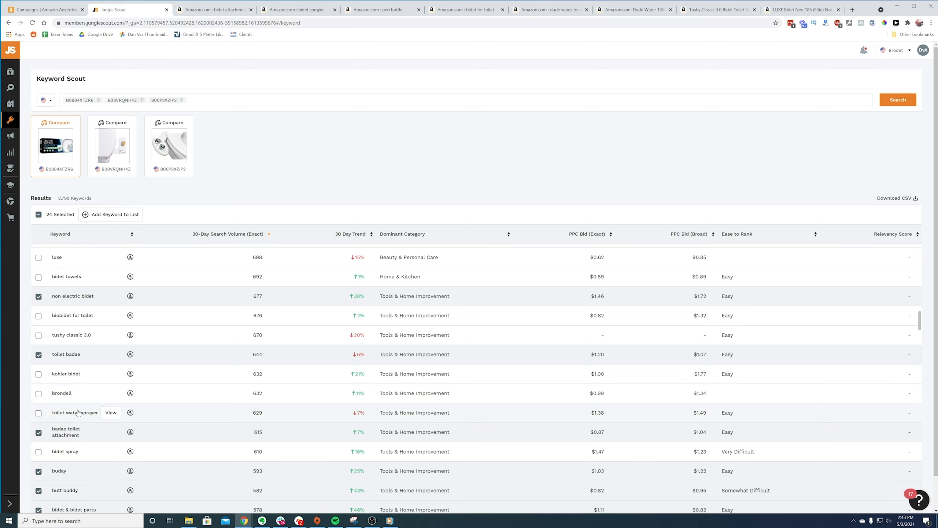
{"action": "scroll", "coordinate": [111, 397], "scroll_direction": "down", "scroll_amount": 2}
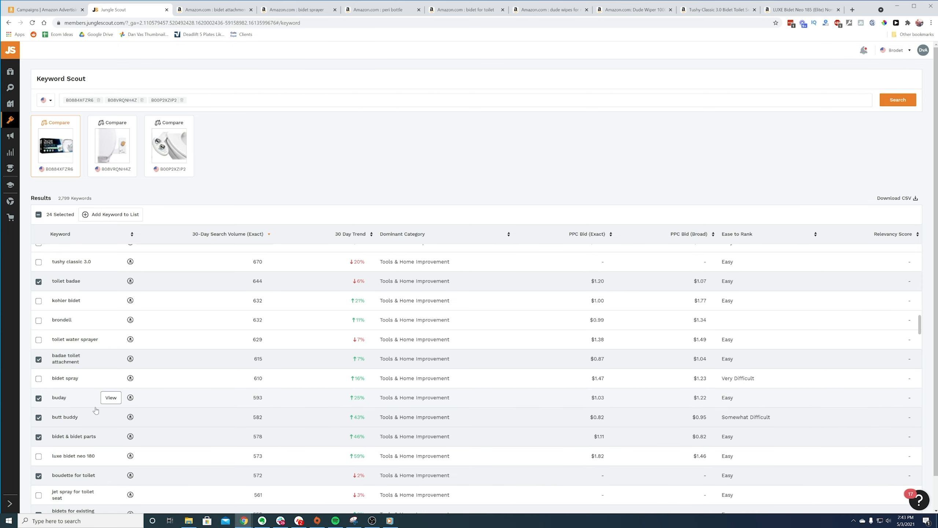
{"action": "scroll", "coordinate": [67, 425], "scroll_direction": "up", "scroll_amount": 1}
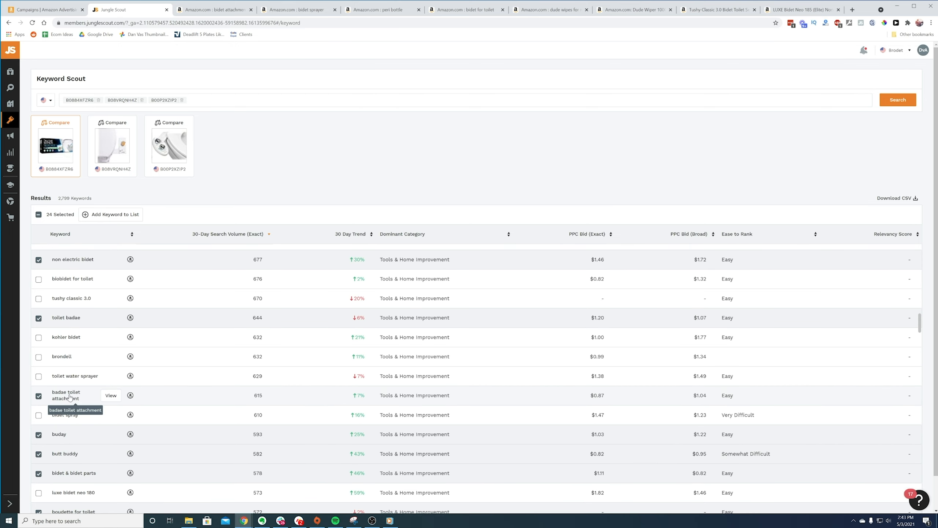
{"action": "scroll", "coordinate": [70, 401], "scroll_direction": "up", "scroll_amount": 5}
{"action": "scroll", "coordinate": [74, 401], "scroll_direction": "up", "scroll_amount": 5}
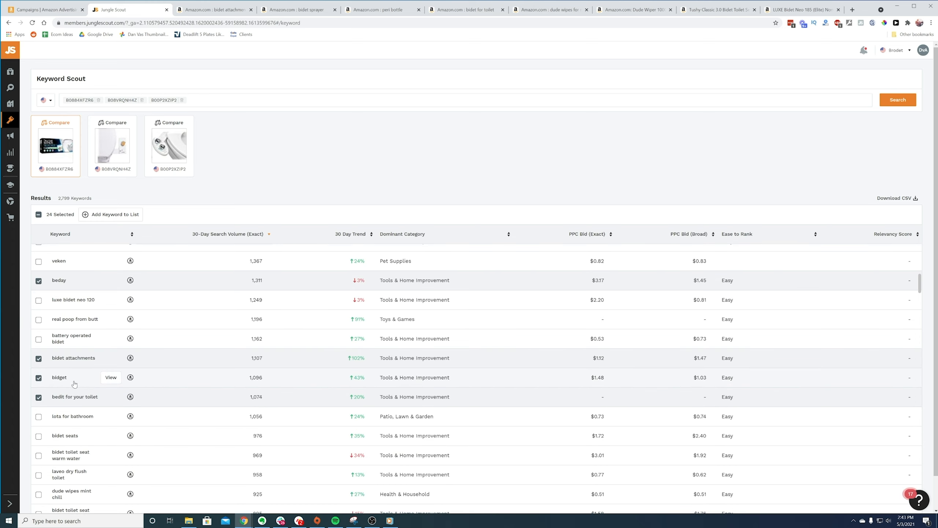
{"action": "scroll", "coordinate": [84, 402], "scroll_direction": "up", "scroll_amount": 6}
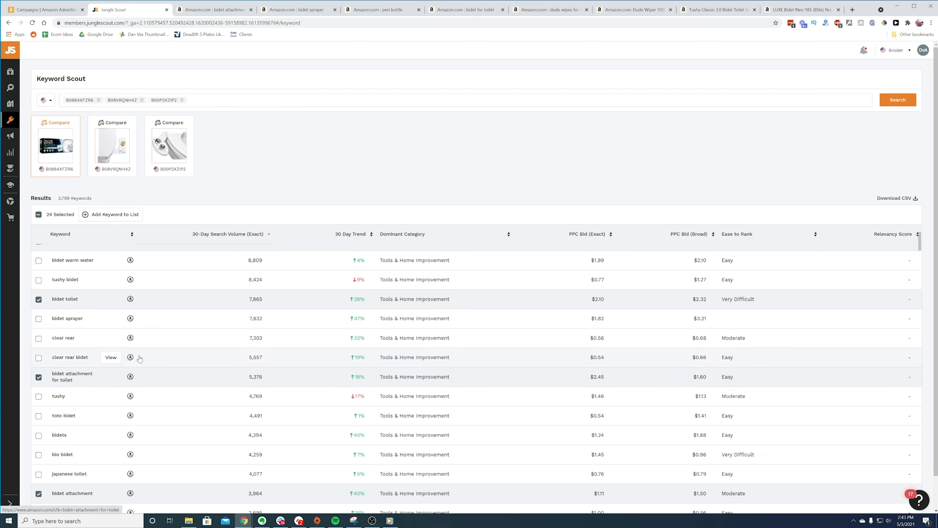
{"action": "scroll", "coordinate": [131, 370], "scroll_direction": "up", "scroll_amount": 5}
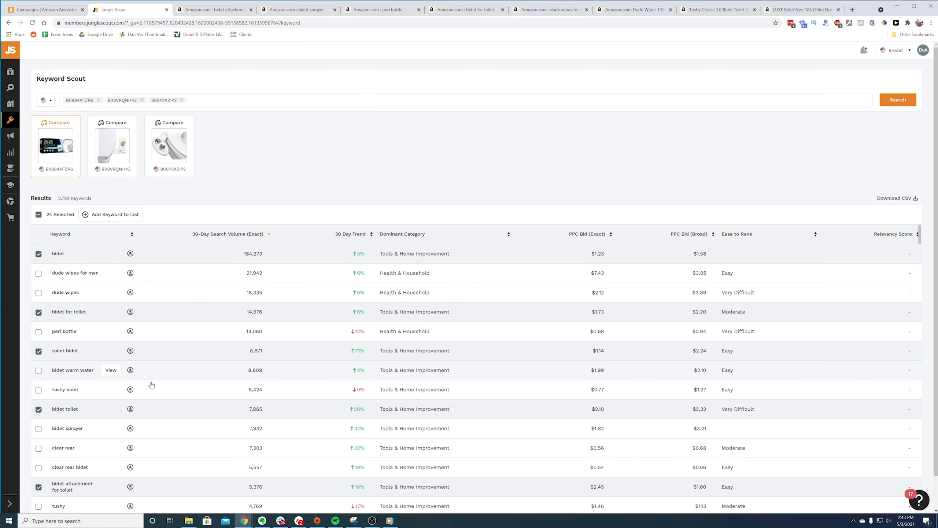
Add the selected keywords to a new keyword list named "Brodet Master List V2"
{"action": "left_click", "coordinate": [123, 215]}
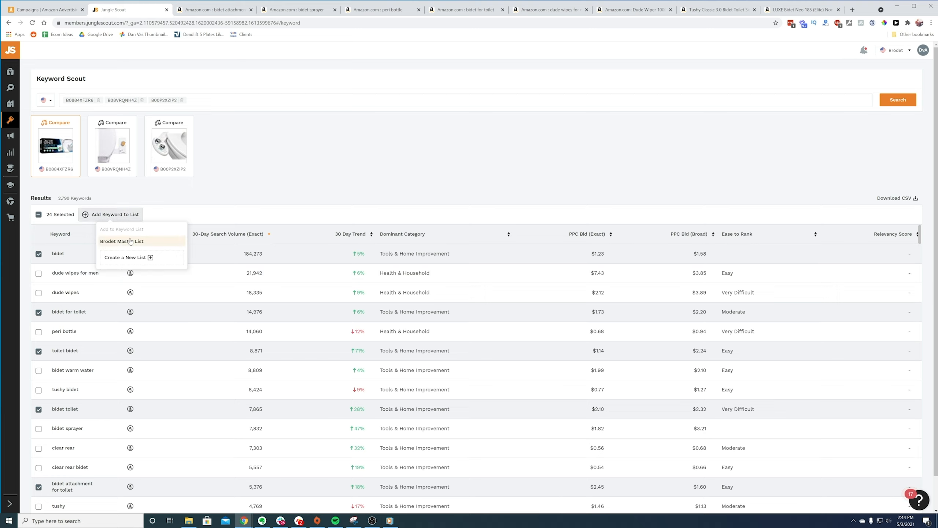
{"action": "left_click", "coordinate": [148, 258]}
{"action": "type", "text": "Brodet Master List V2"}
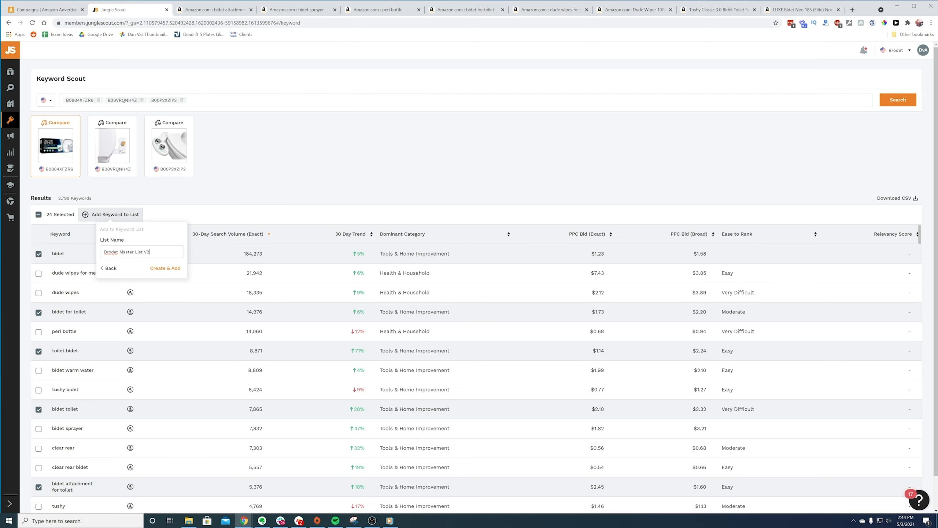
{"action": "left_click", "coordinate": [165, 268]}
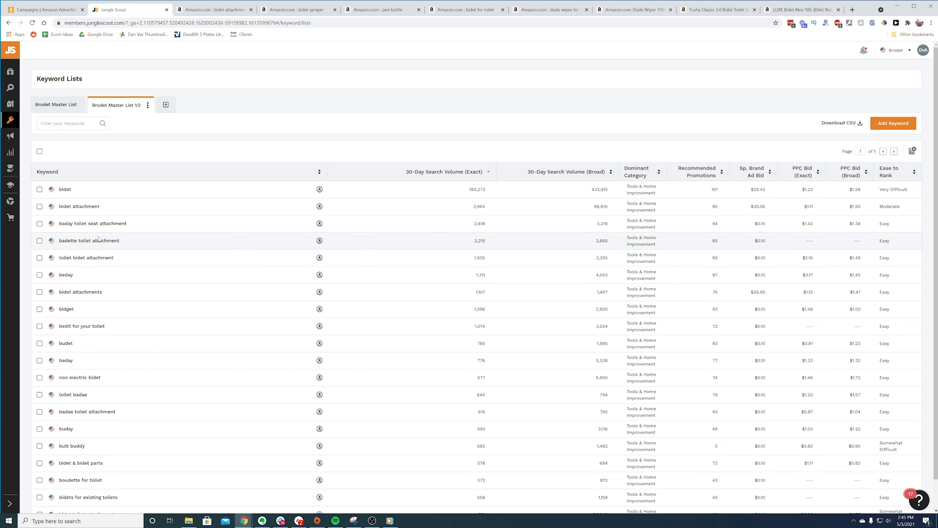
Examine "bidet", "bidet attachment" and "baday toilet seat attachment" in the new keyword list
{"action": "left_click_drag", "start_coordinate": [99, 207], "coordinate": [52, 207]}
{"action": "left_click", "coordinate": [86, 213]}
{"action": "left_click_drag", "start_coordinate": [128, 224], "coordinate": [51, 224]}
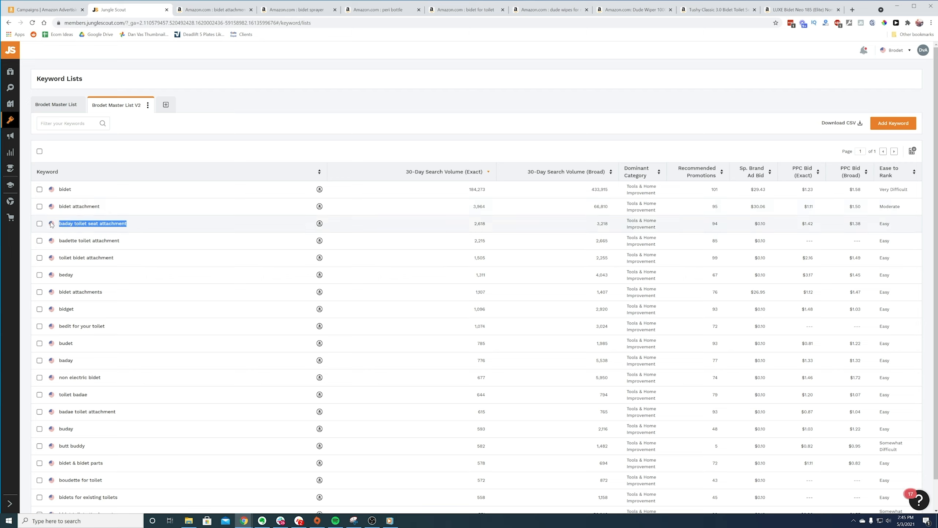
{"action": "left_click_drag", "start_coordinate": [72, 189], "coordinate": [58, 189]}
{"action": "left_click", "coordinate": [63, 227]}
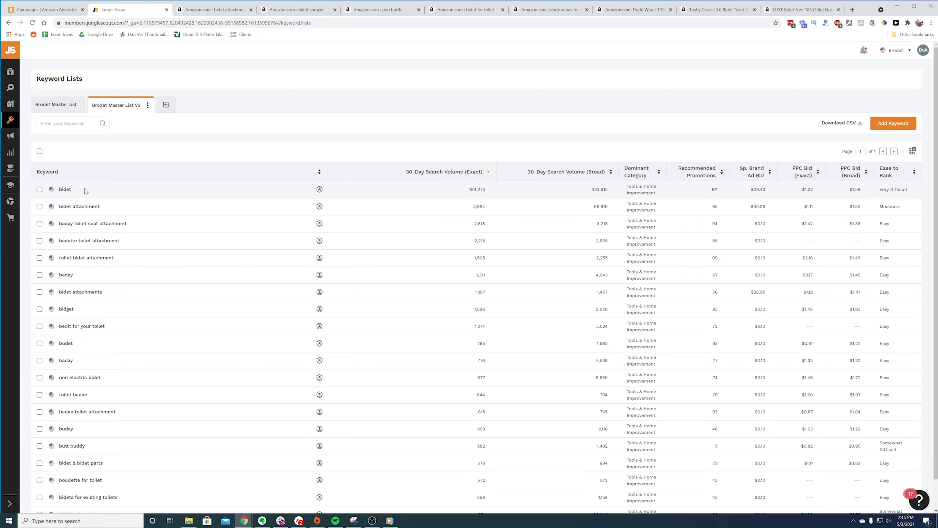
{"action": "left_click_drag", "start_coordinate": [76, 190], "coordinate": [53, 193]}
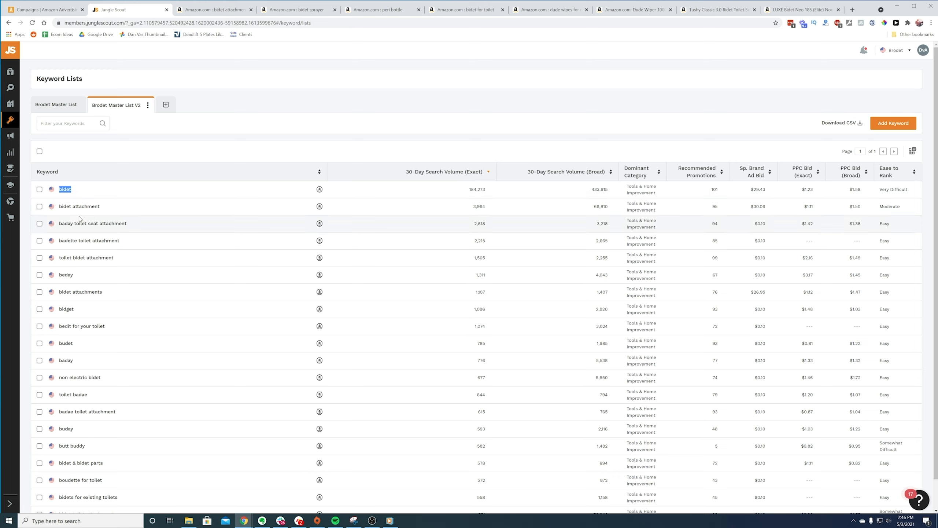
Select the first five keywords in Brodet Master List V2, from "bidet" through "toilet bidet attachment"
{"action": "left_click", "coordinate": [39, 189]}
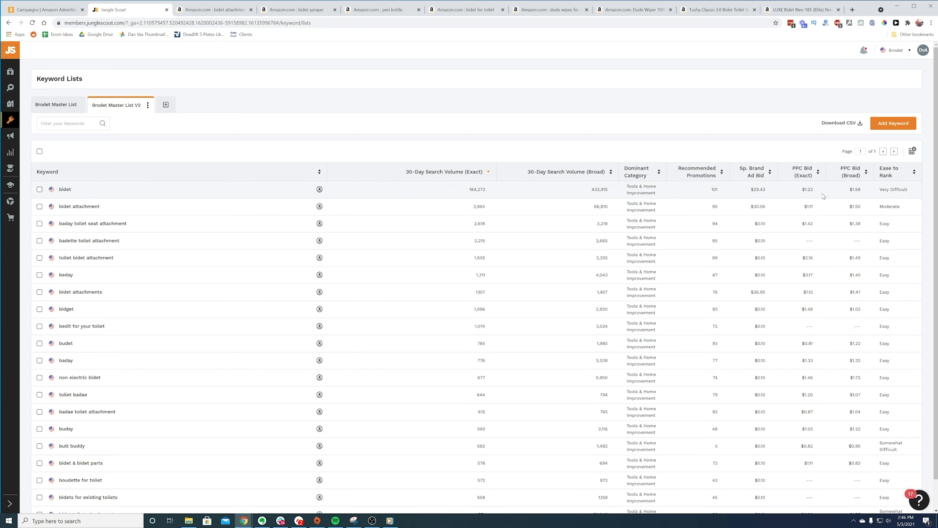
{"action": "left_click", "coordinate": [40, 189]}
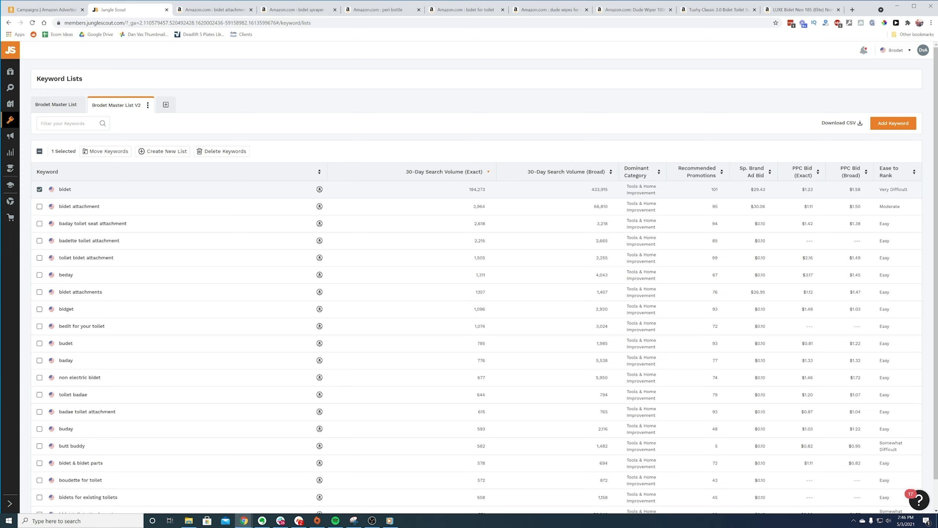
{"action": "left_click", "coordinate": [39, 207]}
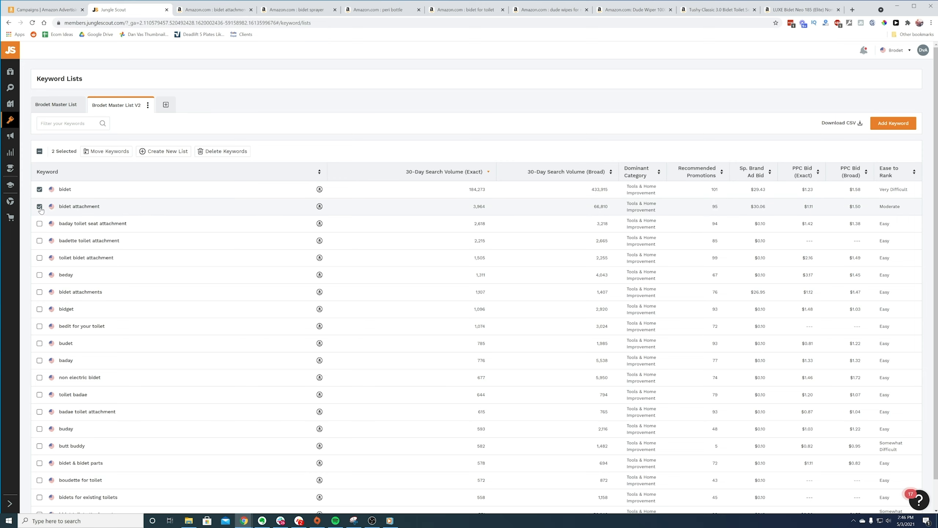
{"action": "left_click", "coordinate": [40, 223]}
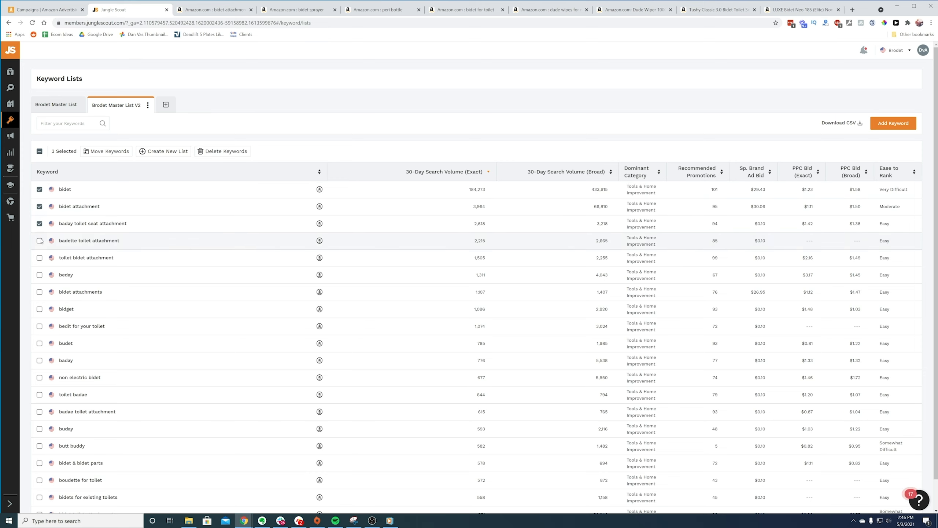
{"action": "left_click", "coordinate": [40, 240]}
{"action": "left_click", "coordinate": [39, 258]}
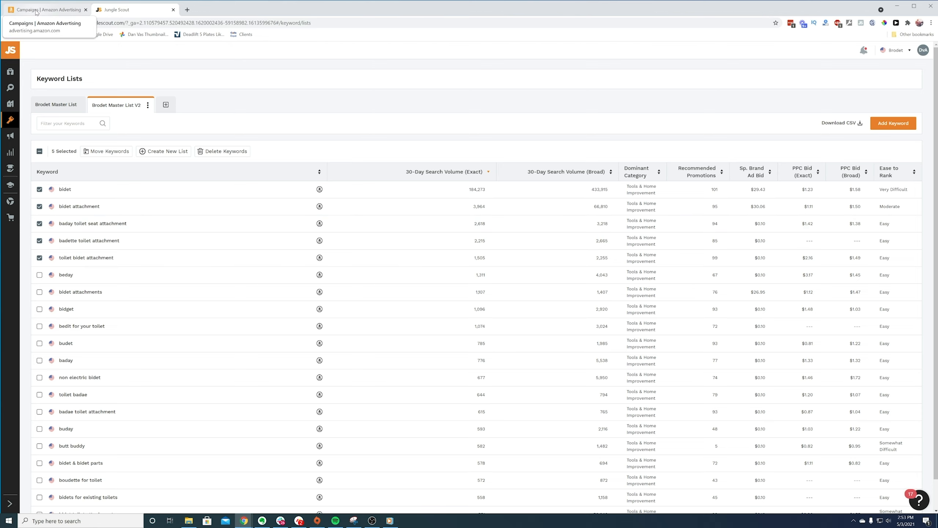
Switch to Amazon Advertising and start a new Sponsored Products campaign
{"action": "left_click", "coordinate": [36, 10]}
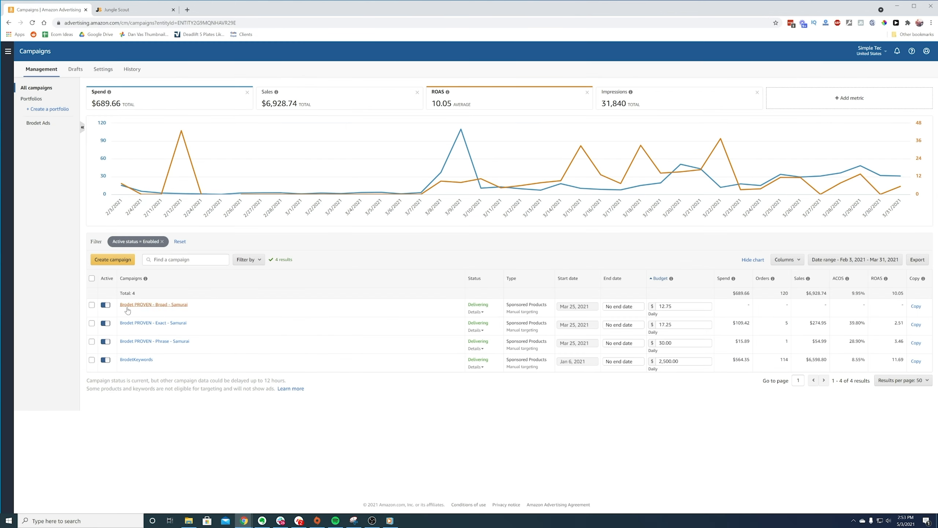
{"action": "left_click", "coordinate": [113, 260]}
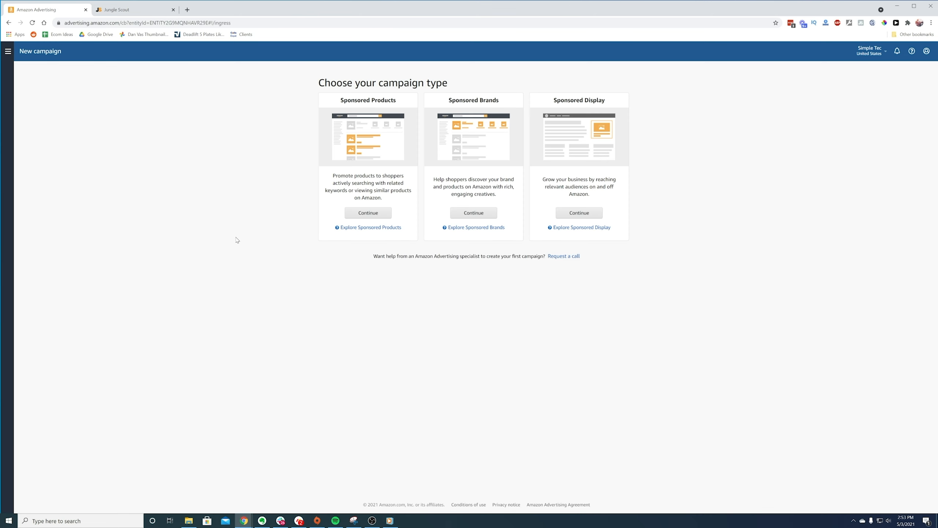
{"action": "left_click", "coordinate": [366, 215]}
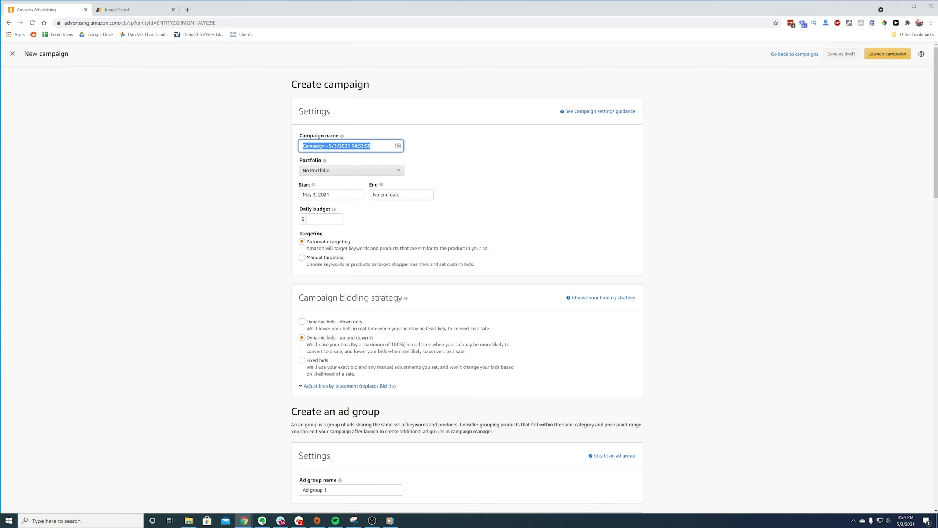
Name the campaign "Brodet Launch Auto Campaign" and set its daily budget to $10.00
{"action": "type", "text": "Brodet"}
{"action": "type", "text": "Launch Auto Campaign"}
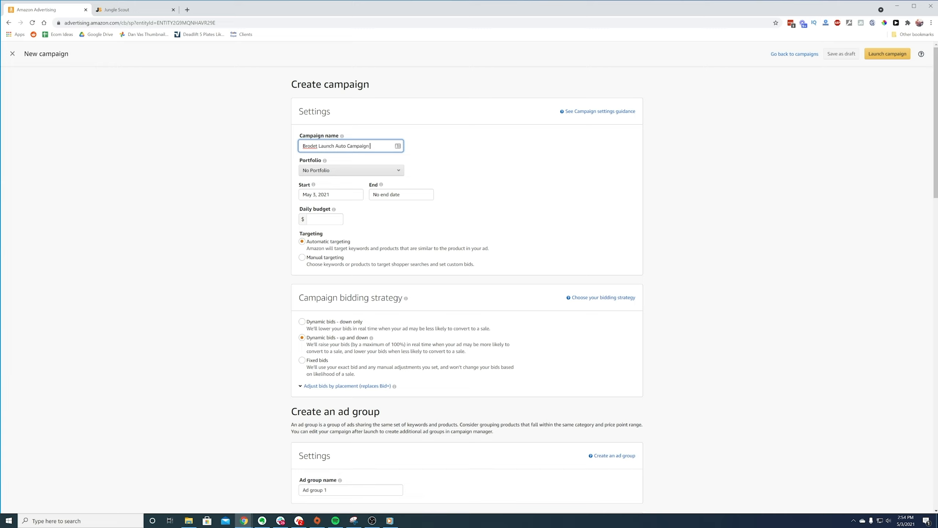
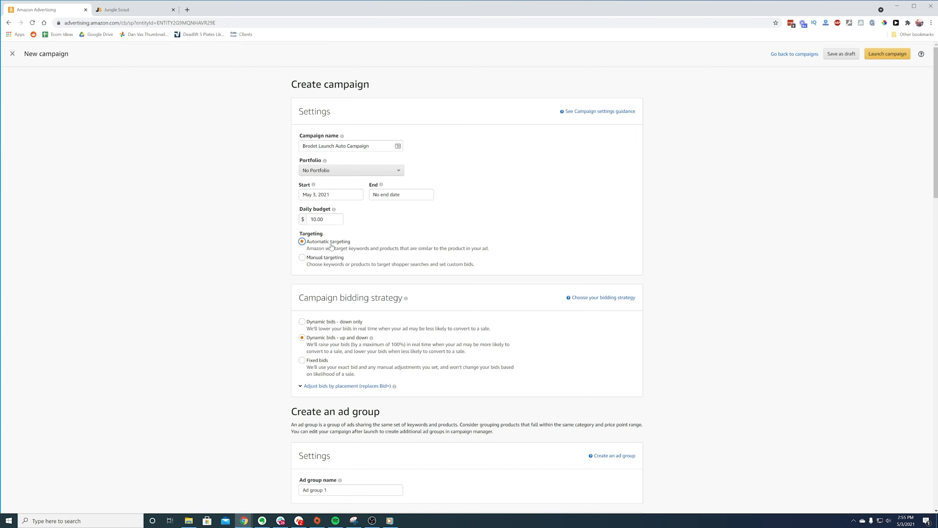
Set the bidding strategy to "Dynamic bids - down only" with a 50% placement increase for top of search (first page)
{"action": "scroll", "coordinate": [331, 246], "scroll_direction": "down", "scroll_amount": 3}
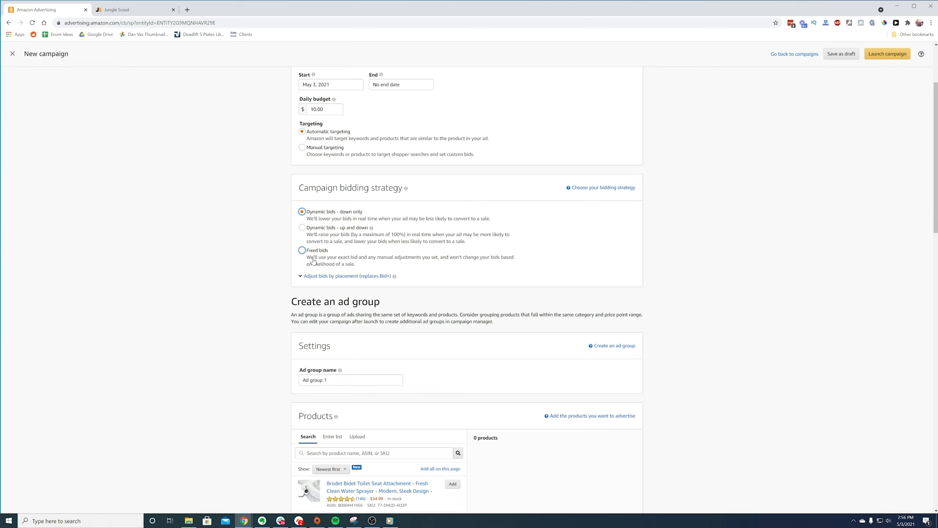
{"action": "left_click", "coordinate": [341, 276]}
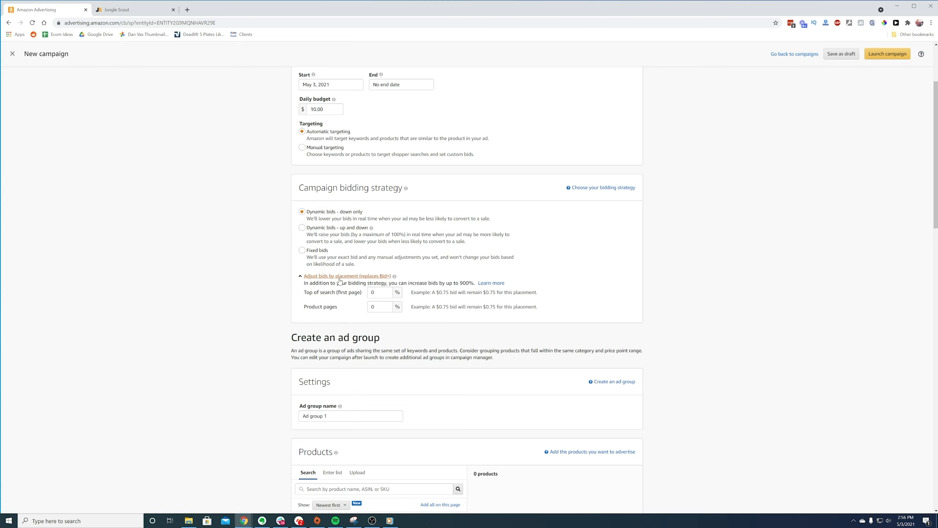
{"action": "scroll", "coordinate": [357, 242], "scroll_direction": "down", "scroll_amount": 1}
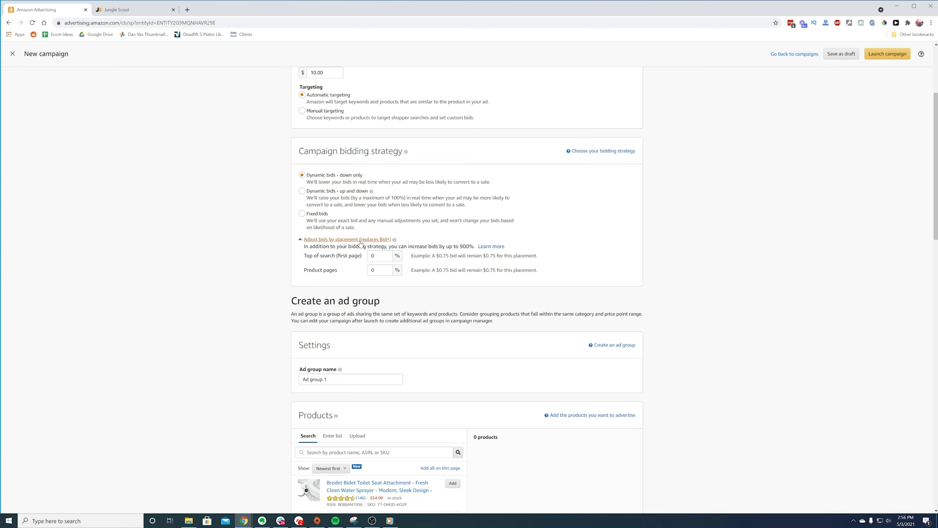
{"action": "left_click_drag", "start_coordinate": [380, 257], "coordinate": [364, 261]}
{"action": "type", "text": "50"}
{"action": "left_click", "coordinate": [303, 262]}
{"action": "scroll", "coordinate": [357, 253], "scroll_direction": "down", "scroll_amount": 1}
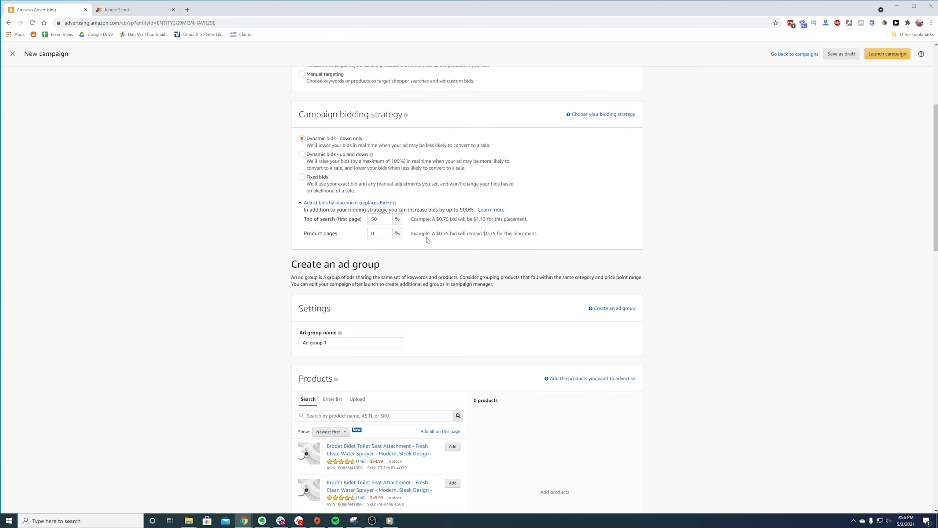
{"action": "scroll", "coordinate": [427, 241], "scroll_direction": "up", "scroll_amount": 2}
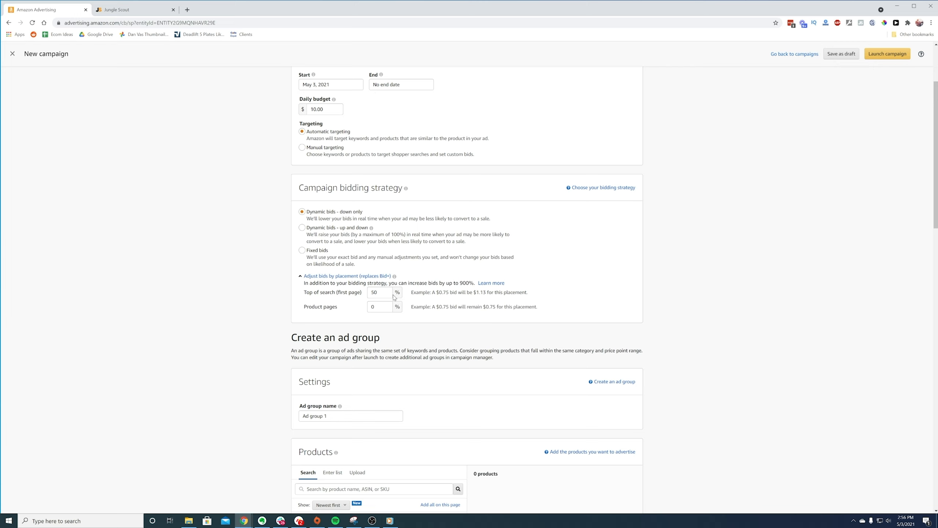
Reuse the campaign name "Brodet Launch Auto Campaign" as the ad group name
{"action": "scroll", "coordinate": [387, 249], "scroll_direction": "down", "scroll_amount": 5}
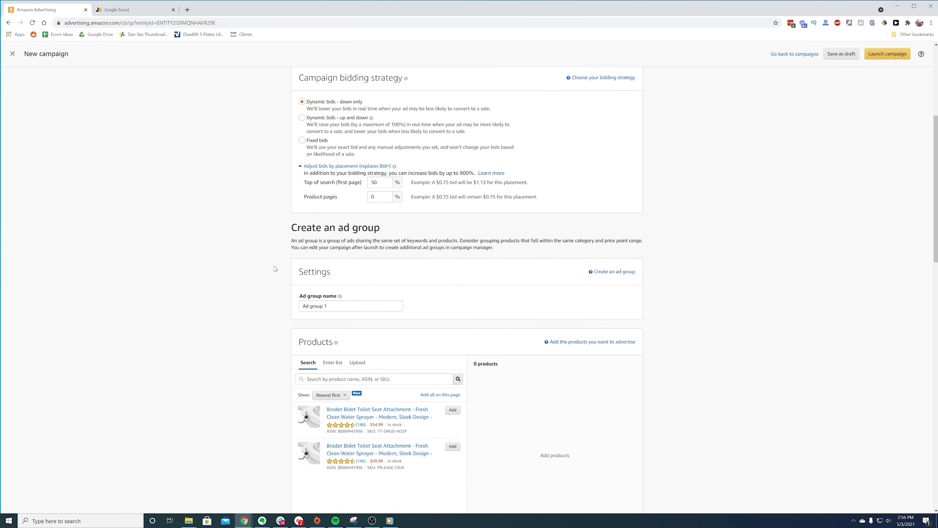
{"action": "left_click", "coordinate": [343, 233]}
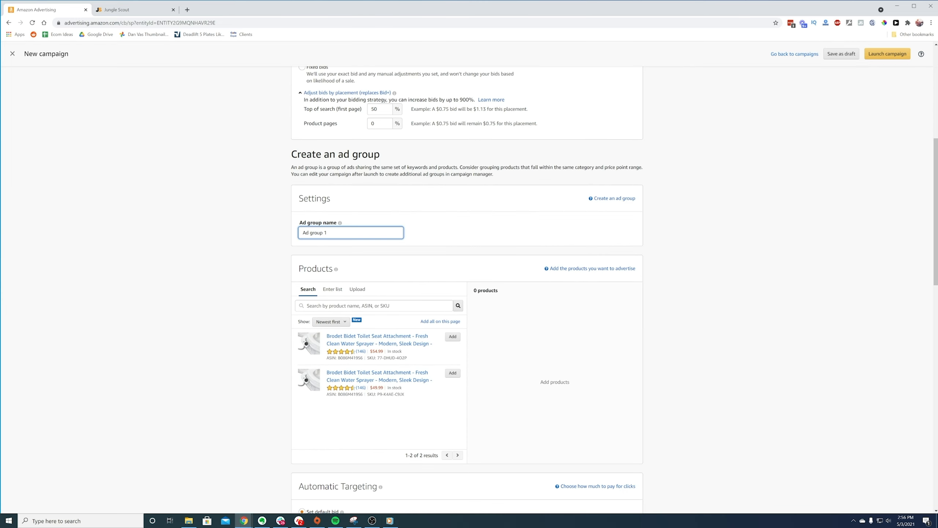
{"action": "scroll", "coordinate": [360, 179], "scroll_direction": "up", "scroll_amount": 8}
{"action": "triple_click", "coordinate": [367, 146]}
{"action": "right_click", "coordinate": [367, 145]}
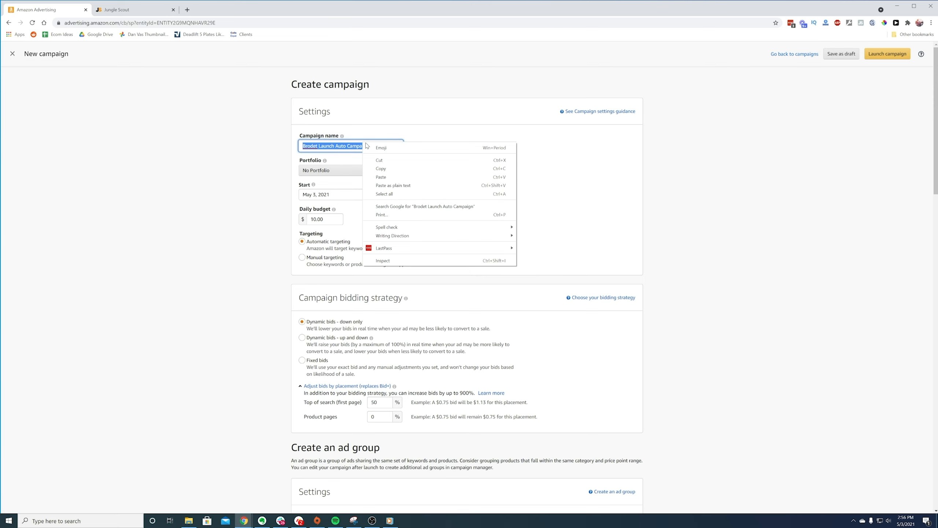
{"action": "left_click", "coordinate": [381, 169]}
{"action": "scroll", "coordinate": [347, 285], "scroll_direction": "down", "scroll_amount": 7}
{"action": "double_click", "coordinate": [325, 269]}
{"action": "triple_click", "coordinate": [325, 269]}
{"action": "right_click", "coordinate": [354, 269]}
{"action": "left_click", "coordinate": [369, 308]}
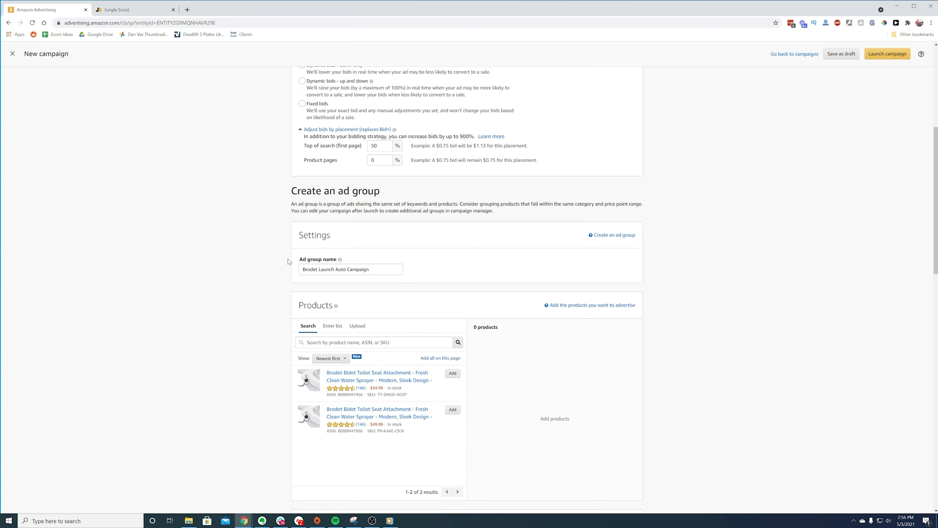
Add the $49.99 Brodet Bidet Toilet Seat Attachment to the ad group's advertised products
{"action": "scroll", "coordinate": [287, 305], "scroll_direction": "down", "scroll_amount": 3}
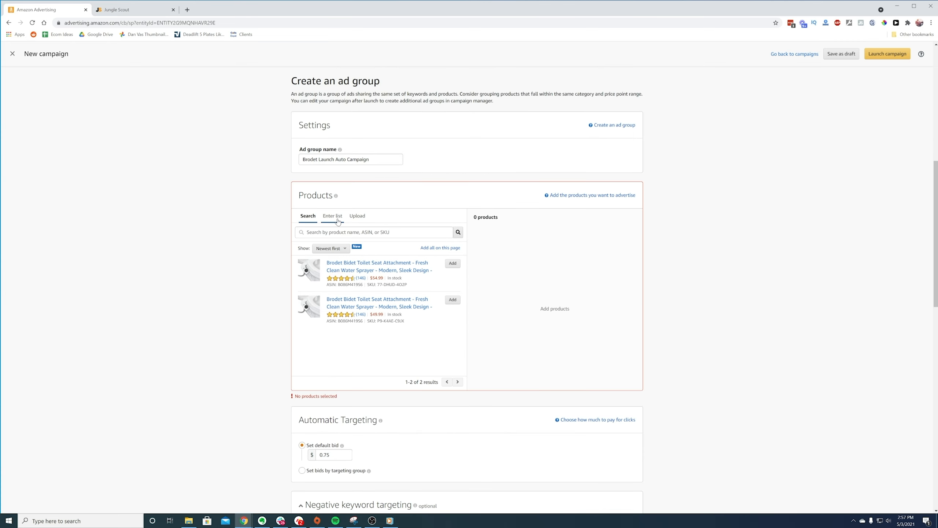
{"action": "left_click", "coordinate": [453, 300]}
{"action": "scroll", "coordinate": [216, 281], "scroll_direction": "down", "scroll_amount": 5}
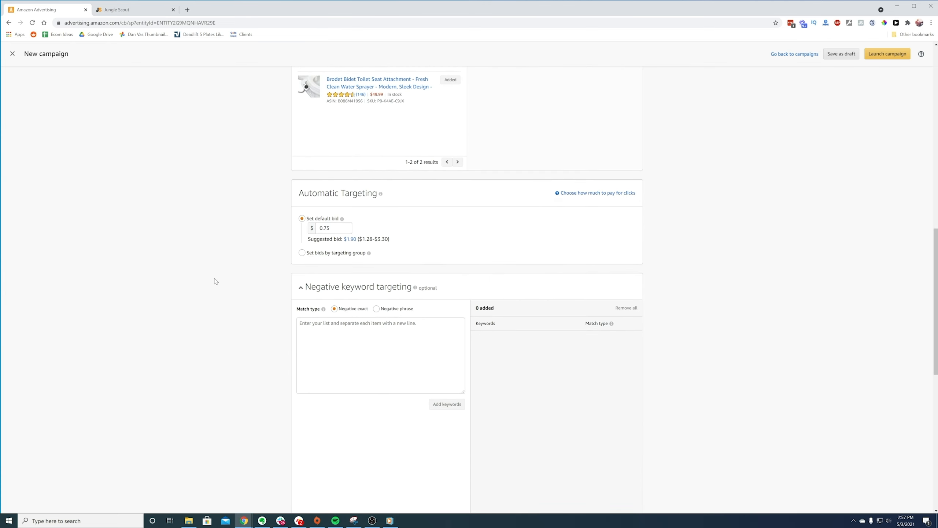
Set the automatic targeting default bid to the suggested $1.90
{"action": "scroll", "coordinate": [358, 105], "scroll_direction": "up", "scroll_amount": 1}
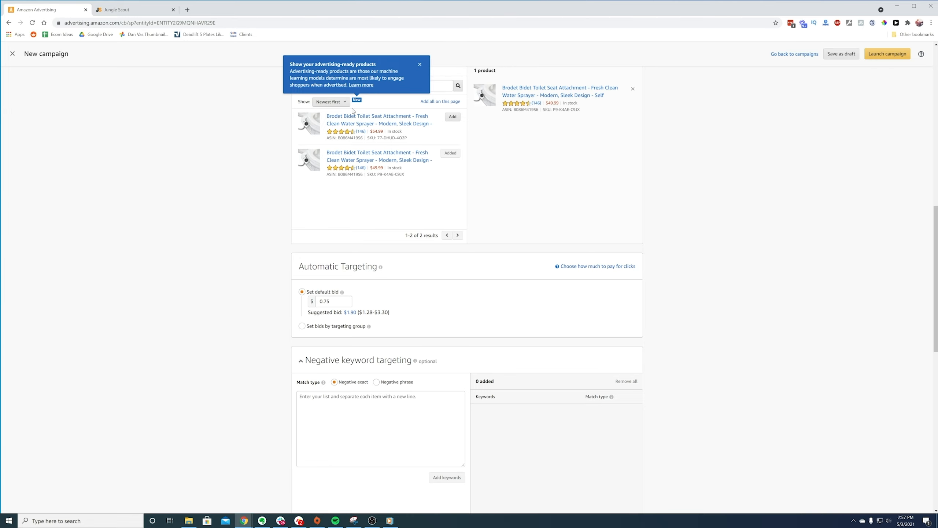
{"action": "scroll", "coordinate": [280, 216], "scroll_direction": "down", "scroll_amount": 3}
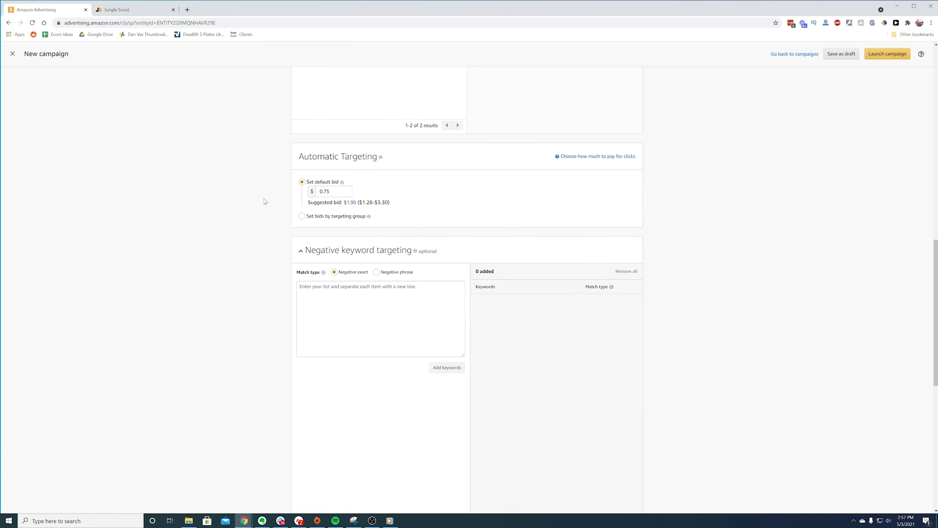
{"action": "left_click", "coordinate": [350, 203]}
{"action": "scroll", "coordinate": [292, 383], "scroll_direction": "up", "scroll_amount": 2}
{"action": "scroll", "coordinate": [298, 237], "scroll_direction": "down", "scroll_amount": 2}
{"action": "scroll", "coordinate": [306, 244], "scroll_direction": "down", "scroll_amount": 2}
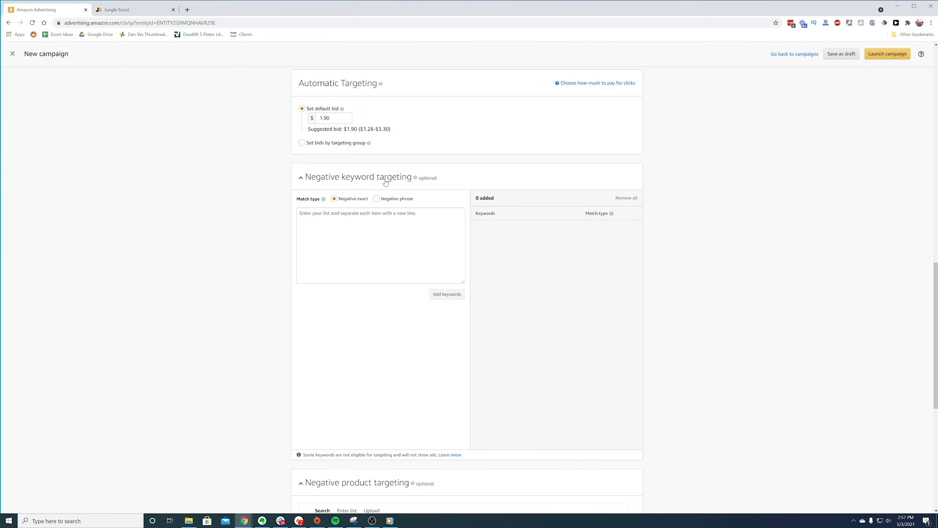
Launch the automatic campaign without negative targets and go to the campaign manager
{"action": "scroll", "coordinate": [262, 214], "scroll_direction": "down", "scroll_amount": 9}
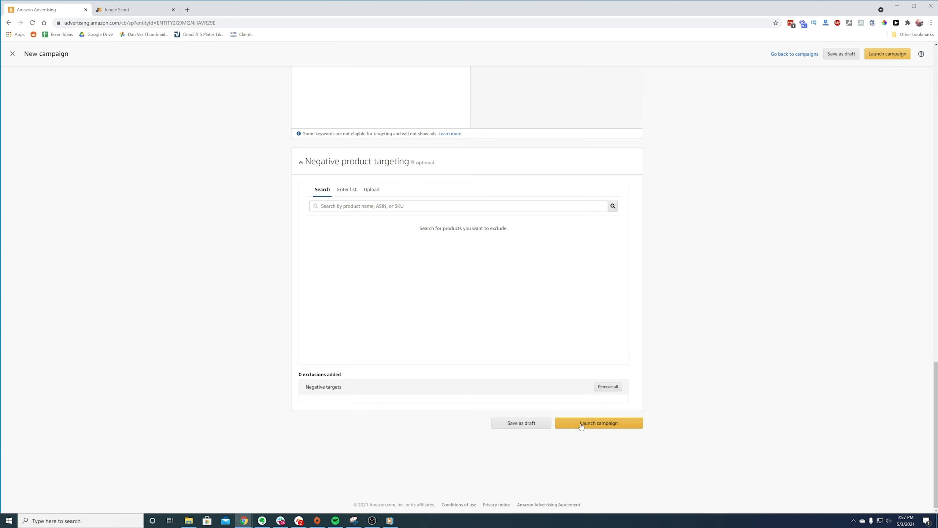
{"action": "left_click", "coordinate": [594, 423]}
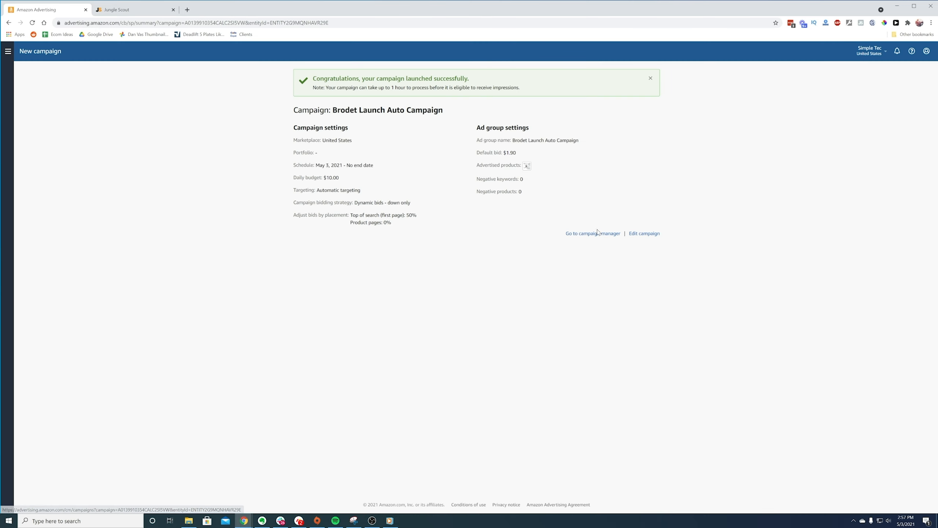
{"action": "left_click", "coordinate": [601, 235]}
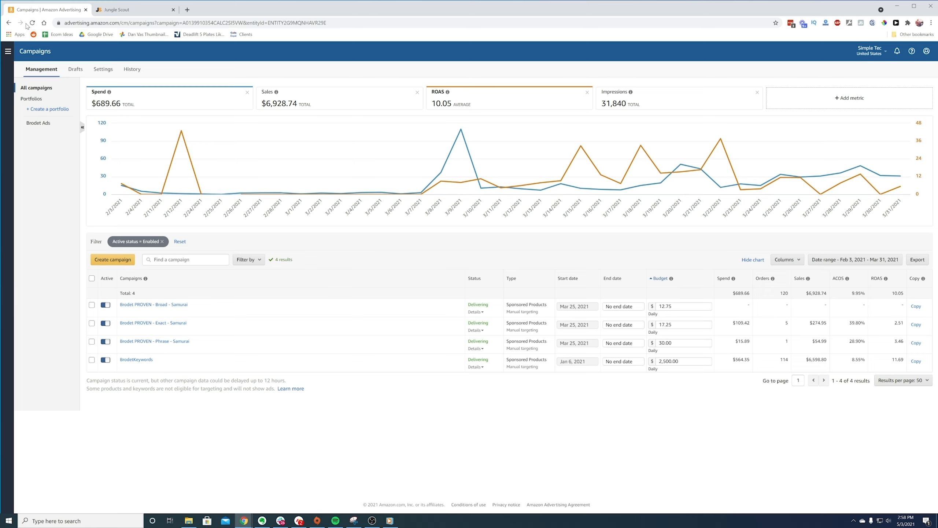
Start a new Sponsored Products campaign and name it "Brodet Launch Broad Match"
{"action": "left_click", "coordinate": [123, 263]}
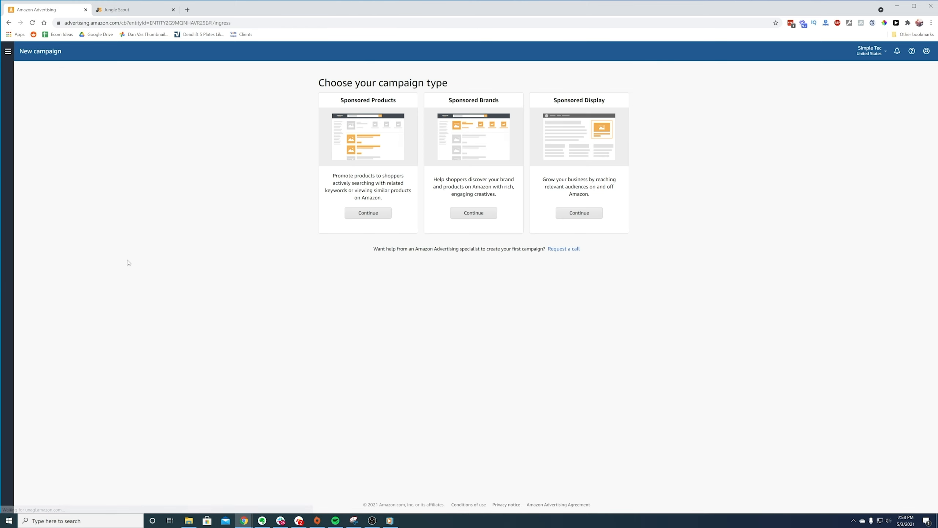
{"action": "left_click", "coordinate": [382, 211]}
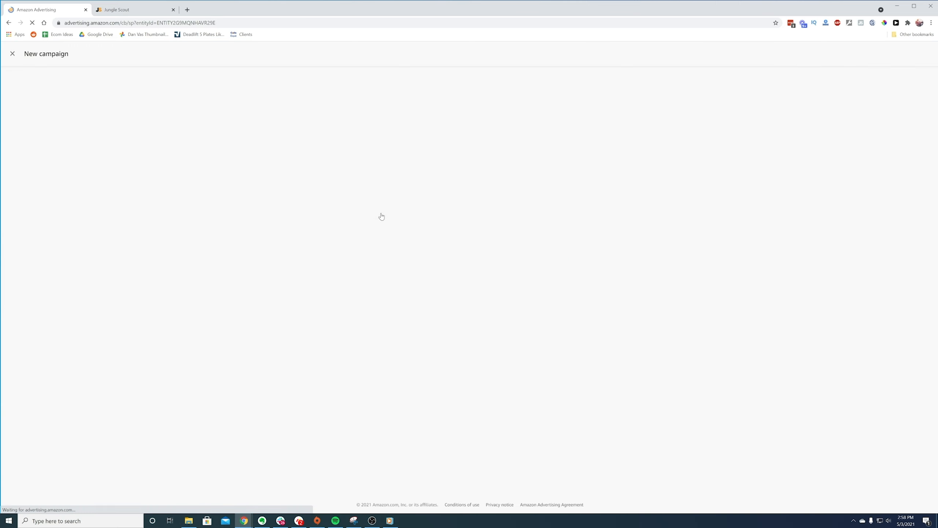
{"action": "type", "text": "Brodet"}
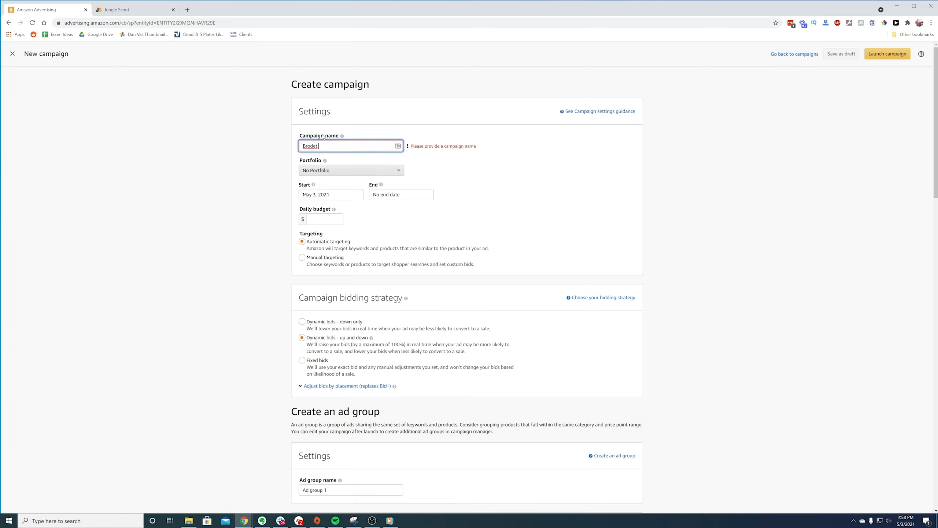
{"action": "type", "text": "Launch ba"}
{"action": "key", "text": "BackSpace"}
{"action": "key", "text": "BackSpace"}
{"action": "type", "text": "Broad Match"}
Set the campaign's daily budget to $10.00 and choose manual targeting
{"action": "left_click", "coordinate": [325, 219]}
{"action": "type", "text": "10"}
{"action": "left_click", "coordinate": [301, 257]}
Set the bidding strategy to "Dynamic bids - down only" with a 50% increase for top of search (first page)
{"action": "scroll", "coordinate": [332, 345], "scroll_direction": "down", "scroll_amount": 1}
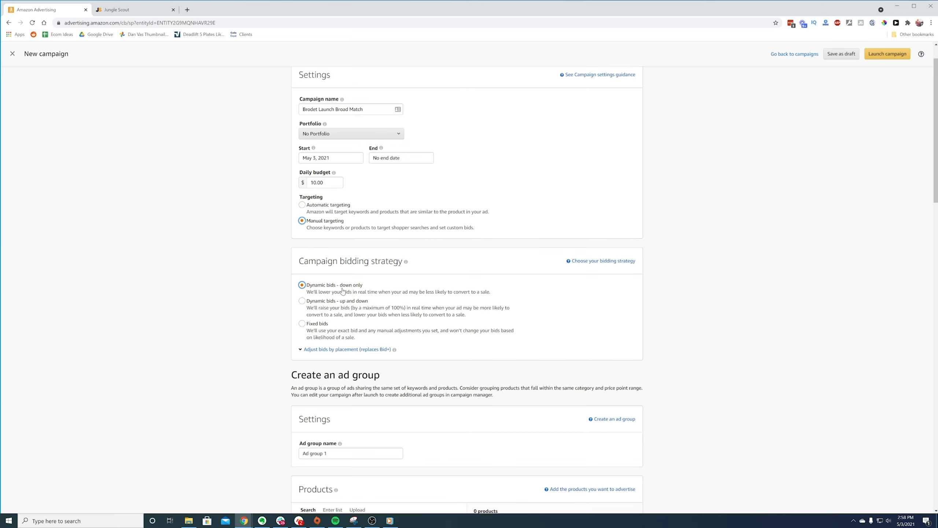
{"action": "left_click", "coordinate": [368, 349]}
{"action": "scroll", "coordinate": [368, 354], "scroll_direction": "down", "scroll_amount": 2}
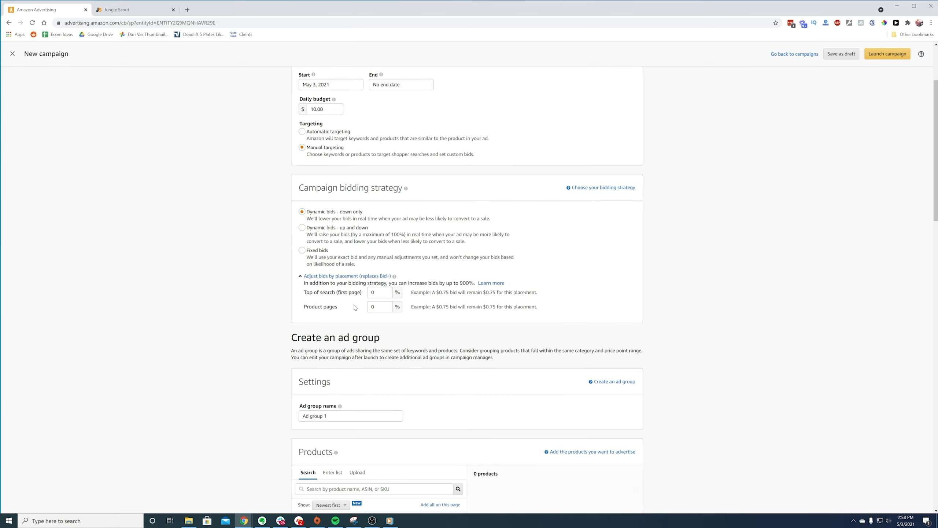
{"action": "left_click", "coordinate": [367, 295]}
{"action": "type", "text": "50"}
{"action": "scroll", "coordinate": [364, 258], "scroll_direction": "down", "scroll_amount": 1}
Copy the campaign name "Brodet Launch Broad Match" into the ad group name
{"action": "scroll", "coordinate": [362, 184], "scroll_direction": "up", "scroll_amount": 4}
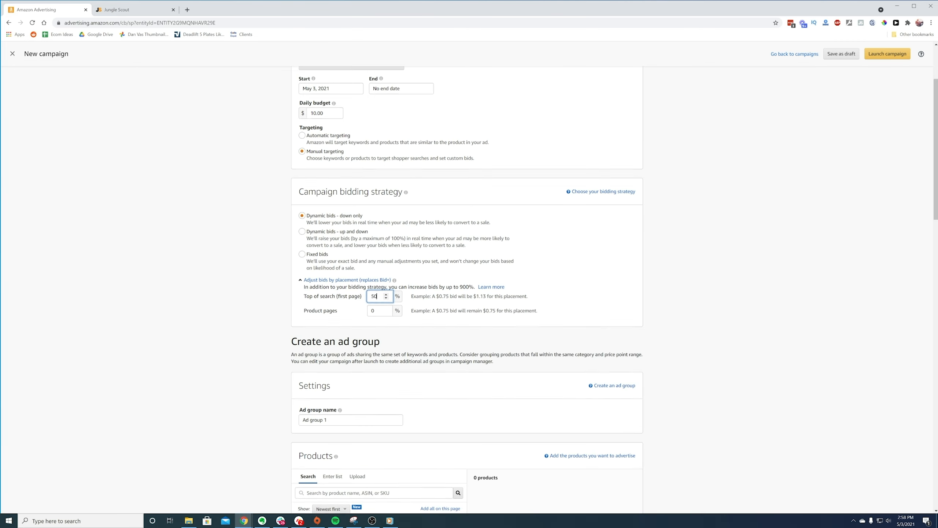
{"action": "left_click_drag", "start_coordinate": [364, 145], "coordinate": [301, 146]}
{"action": "right_click", "coordinate": [365, 147]}
{"action": "left_click", "coordinate": [381, 202]}
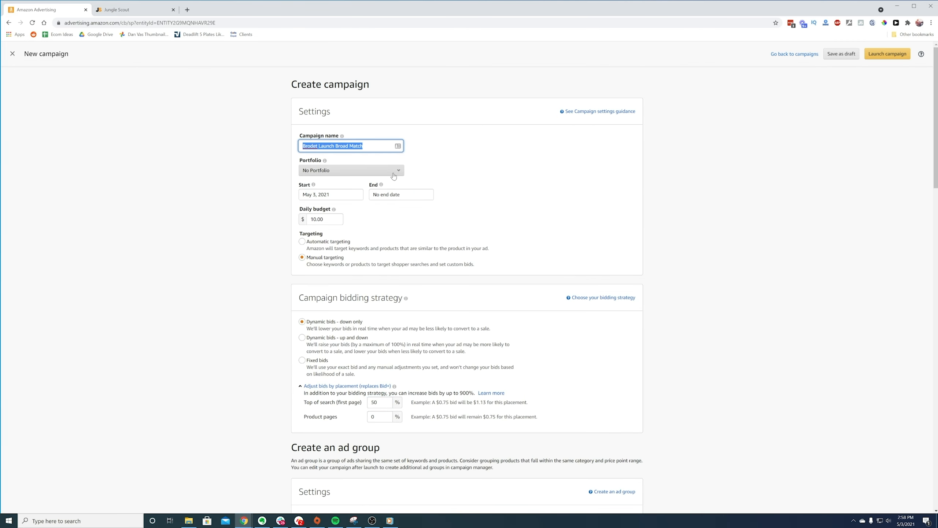
{"action": "scroll", "coordinate": [375, 311], "scroll_direction": "down", "scroll_amount": 7}
{"action": "triple_click", "coordinate": [342, 269]}
{"action": "right_click", "coordinate": [342, 266]}
{"action": "left_click", "coordinate": [343, 310]}
Add the $49.99 Brodet Bidet Toilet Seat Attachment to the advertised products and choose keyword targeting
{"action": "scroll", "coordinate": [344, 313], "scroll_direction": "down", "scroll_amount": 3}
{"action": "left_click", "coordinate": [454, 300]}
{"action": "scroll", "coordinate": [230, 305], "scroll_direction": "down", "scroll_amount": 8}
{"action": "left_click", "coordinate": [326, 165]}
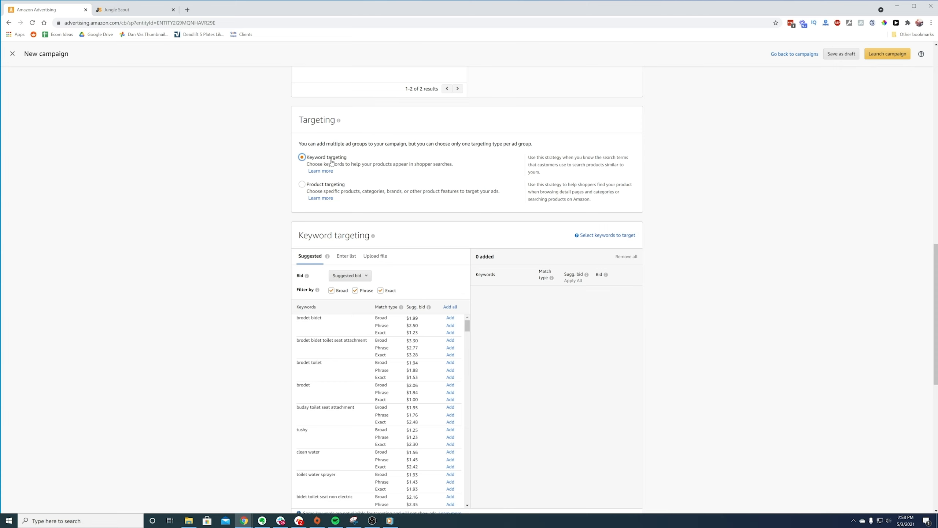
Switch keyword targeting to a manually entered list and limit the match type to Broad
{"action": "scroll", "coordinate": [263, 225], "scroll_direction": "down", "scroll_amount": 1}
{"action": "scroll", "coordinate": [264, 228], "scroll_direction": "down", "scroll_amount": 2}
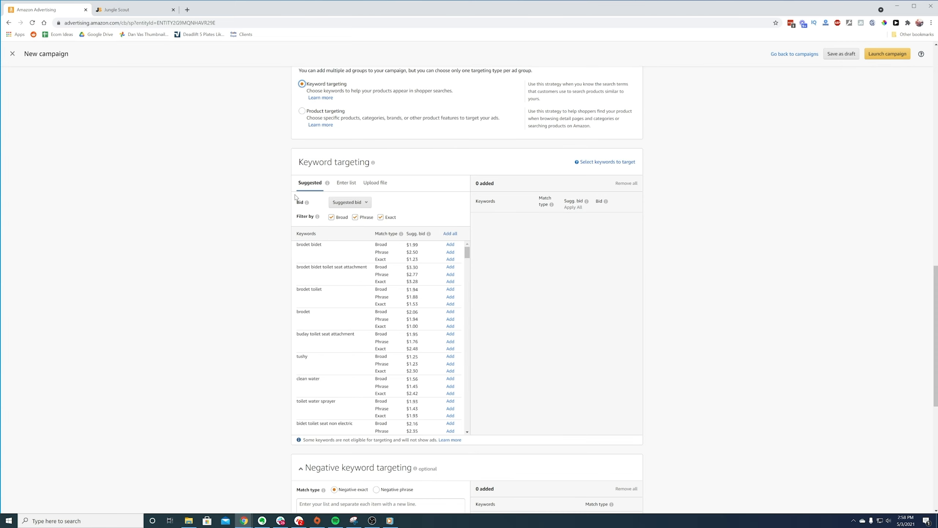
{"action": "left_click", "coordinate": [350, 184]}
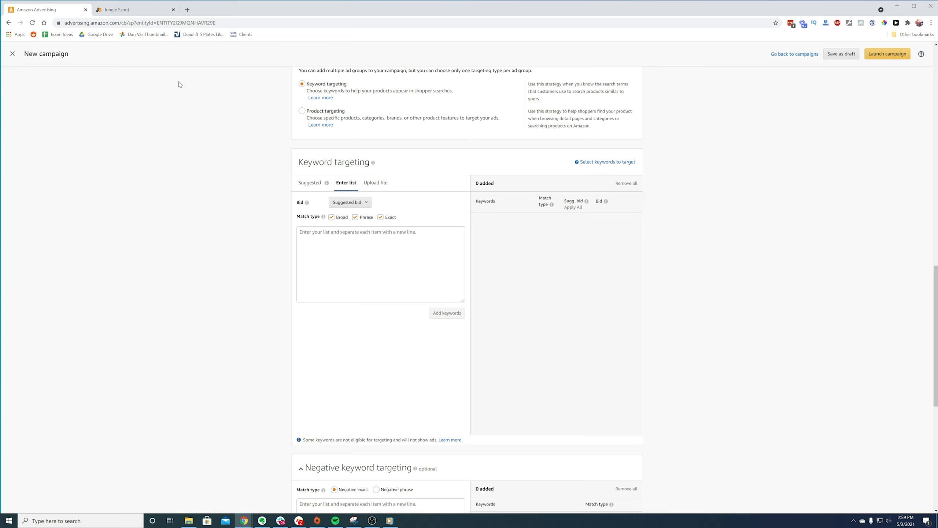
{"action": "left_click", "coordinate": [128, 9]}
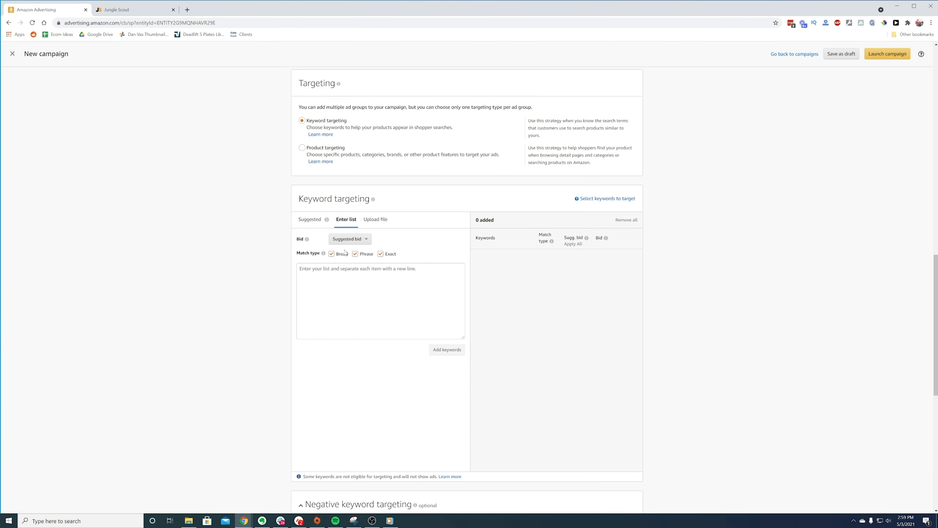
{"action": "left_click", "coordinate": [355, 254]}
{"action": "left_click", "coordinate": [380, 254]}
Enter "bidet attachment for toilets" as a sample keyword in the list
{"action": "left_click", "coordinate": [379, 277]}
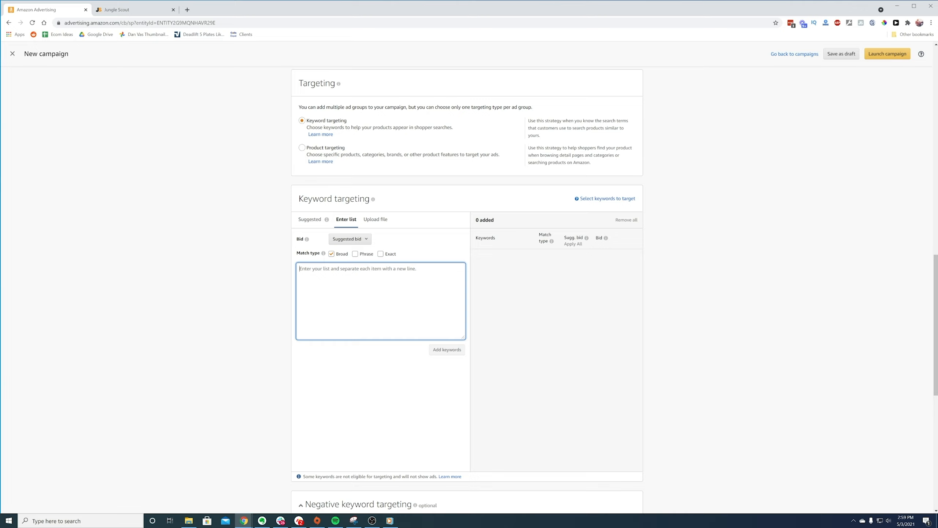
{"action": "type", "text": "bidet attachment for"}
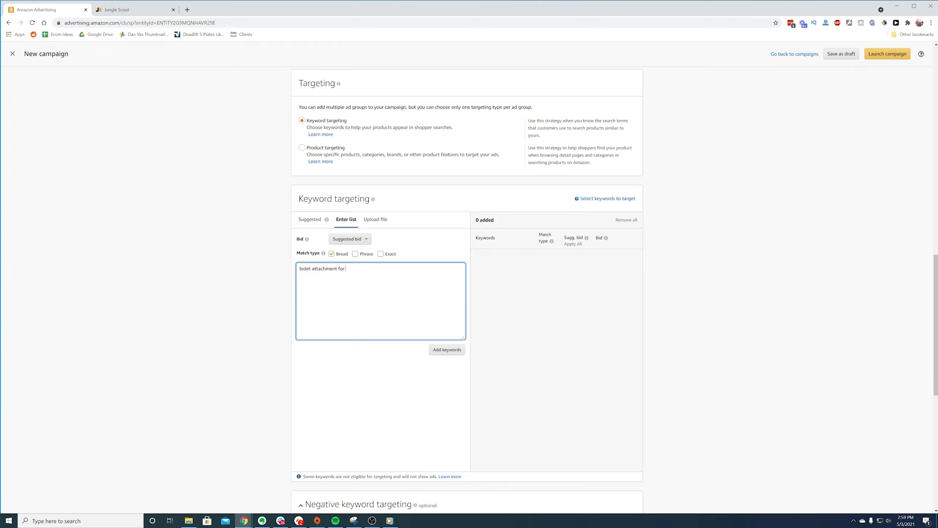
{"action": "type", "text": " toilets"}
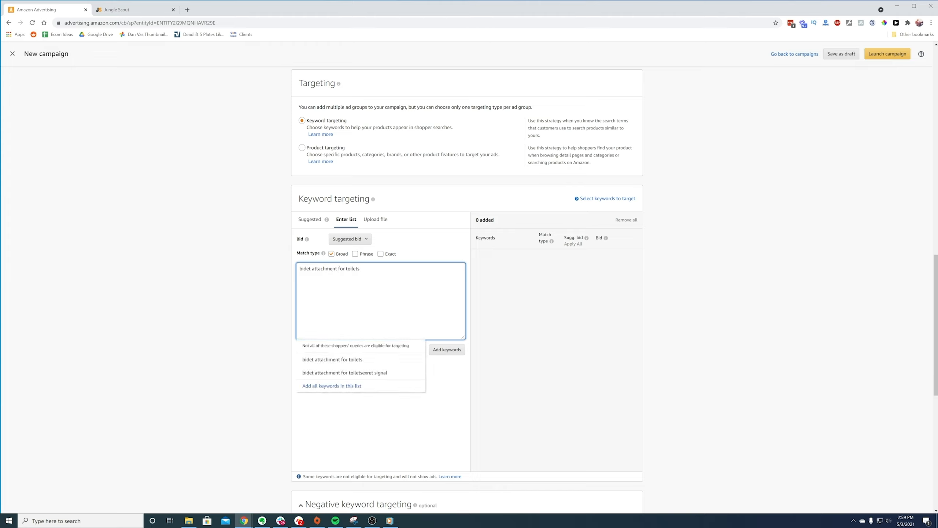
{"action": "left_click", "coordinate": [217, 287]}
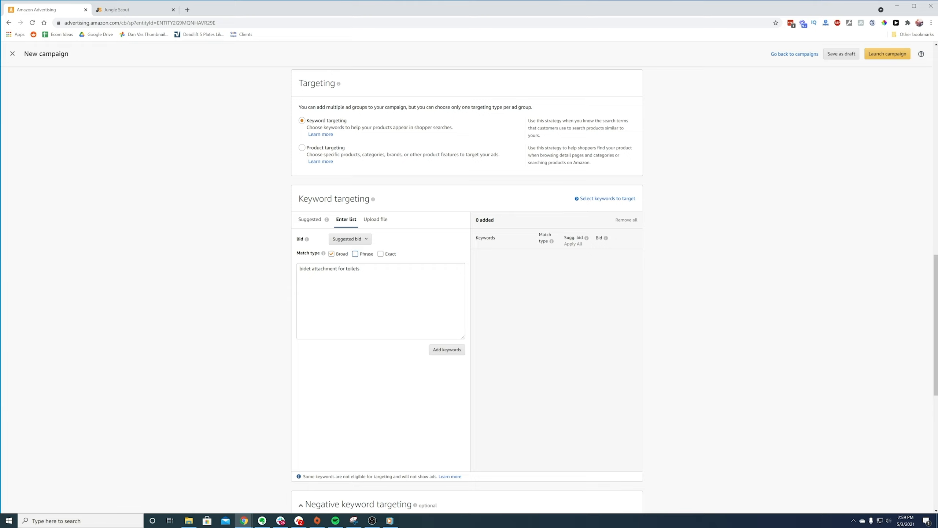
{"action": "left_click", "coordinate": [361, 269]}
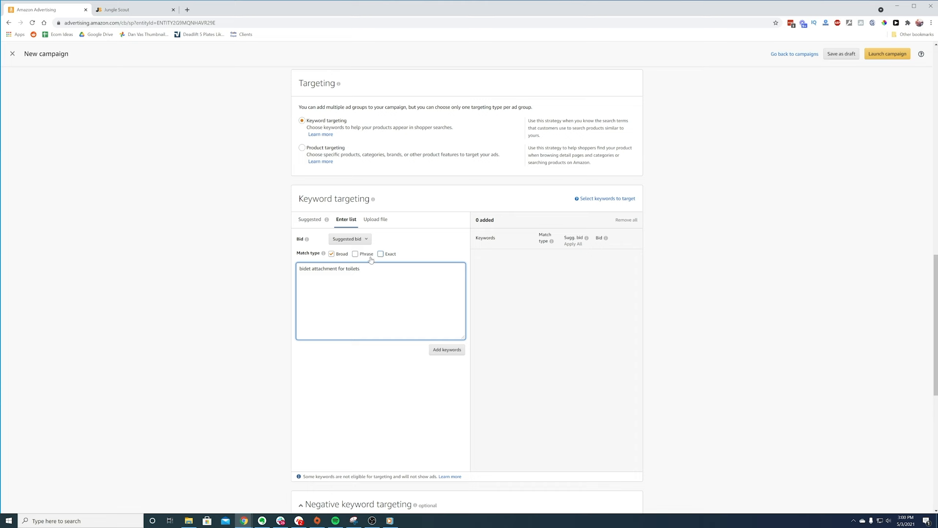
{"action": "left_click_drag", "start_coordinate": [361, 269], "coordinate": [298, 269]}
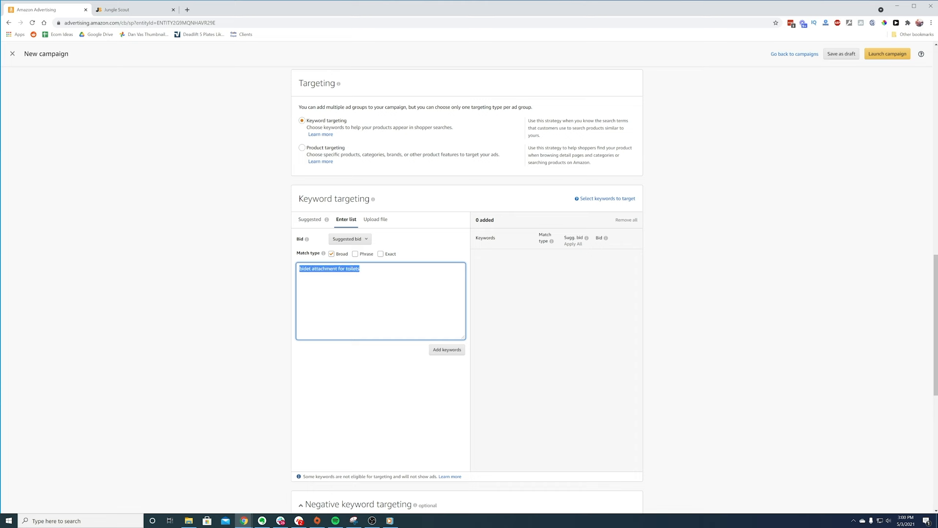
{"action": "triple_click", "coordinate": [325, 269]}
{"action": "left_click", "coordinate": [306, 269]}
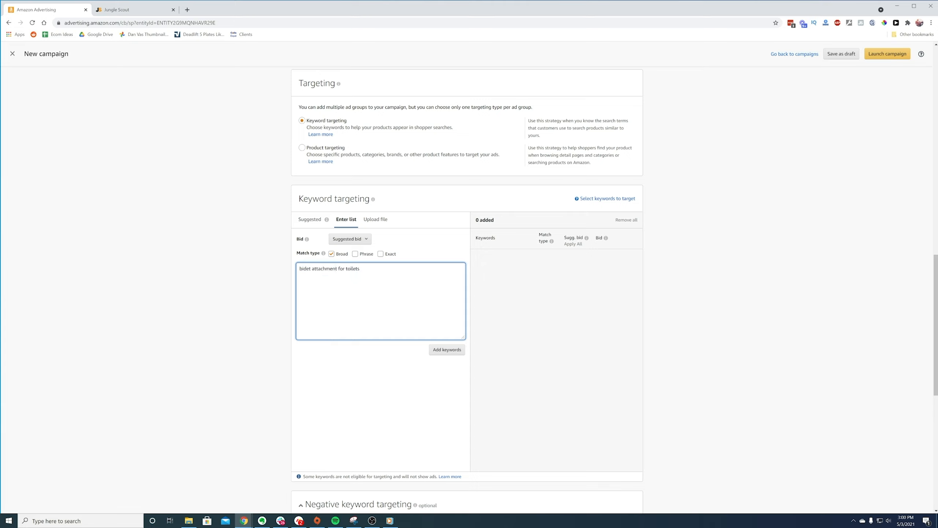
{"action": "left_click_drag", "start_coordinate": [361, 269], "coordinate": [277, 283]}
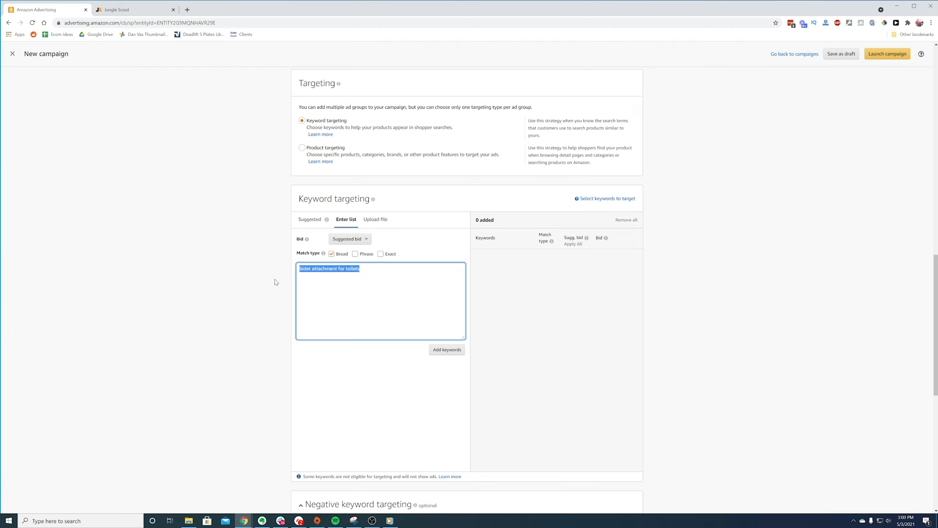
{"action": "left_click", "coordinate": [277, 282]}
{"action": "scroll", "coordinate": [277, 282], "scroll_direction": "down", "scroll_amount": 1}
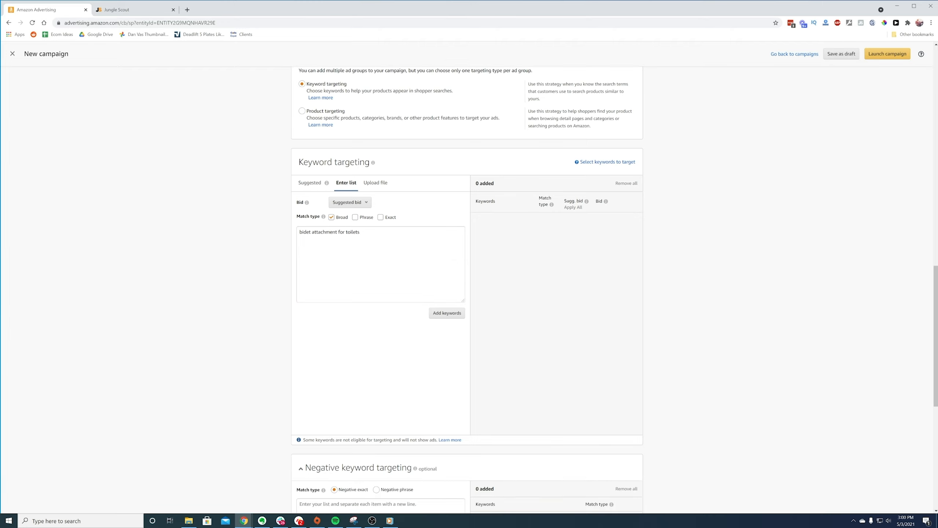
Copy the keyword "bidet" from the Jungle Scout Brodet Master List V2 and replace the campaign's keyword list text with it
{"action": "left_click", "coordinate": [127, 12]}
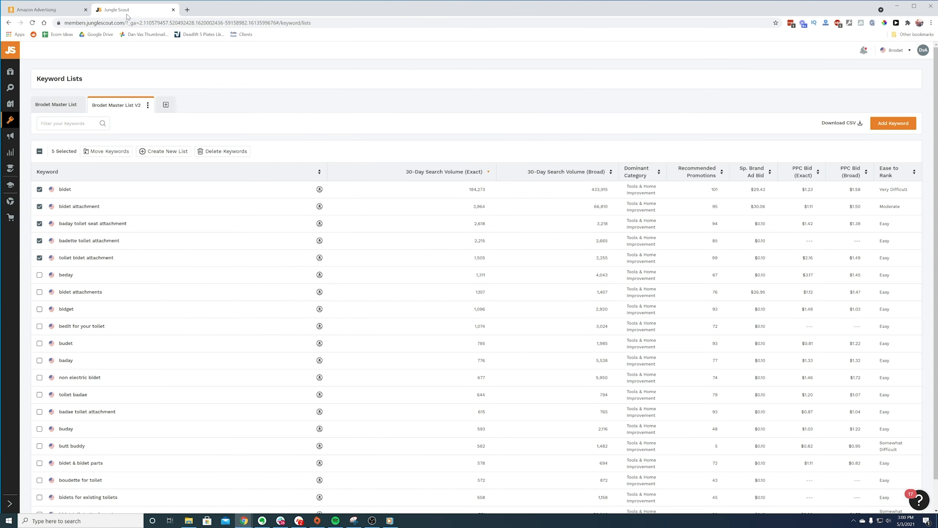
{"action": "mouse_move", "coordinate": [74, 190]}
{"action": "left_mouse_down"}
{"action": "mouse_move", "coordinate": [51, 189]}
{"action": "mouse_move", "coordinate": [76, 195]}
{"action": "left_mouse_up"}
{"action": "key", "text": "ctrl+c"}
{"action": "left_click", "coordinate": [64, 10]}
{"action": "left_click", "coordinate": [363, 240]}
{"action": "key", "text": "ctrl+a"}
{"action": "key", "text": "ctrl+v"}
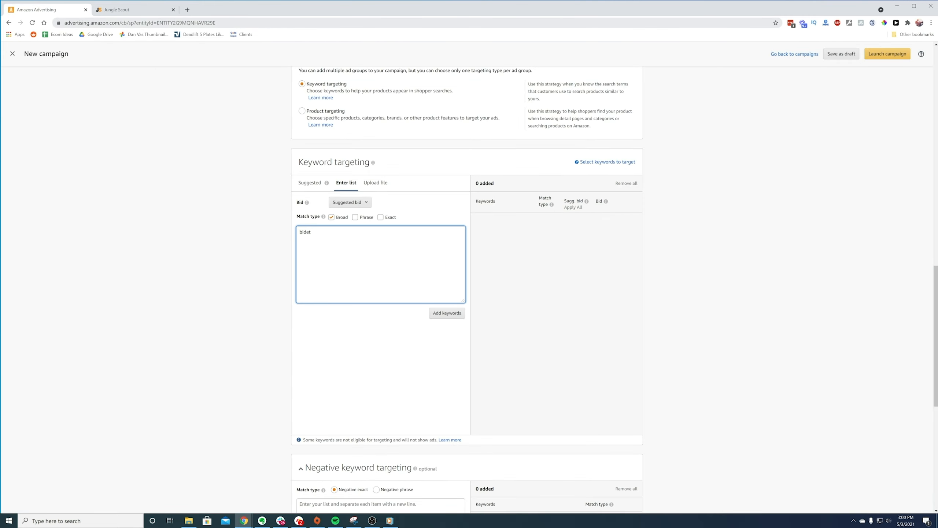
Add "bidet attachment", "baday toilet seat attachment", "badette toilet attachment" and "toilet bidet attachment" from Jungle Scout on separate lines of the campaign's keyword list
{"action": "left_click", "coordinate": [116, 9]}
{"action": "left_click_drag", "start_coordinate": [101, 207], "coordinate": [59, 206]}
{"action": "key", "text": "ctrl+c"}
{"action": "left_click", "coordinate": [63, 10]}
{"action": "key", "text": "Return"}
{"action": "key", "text": "ctrl+v"}
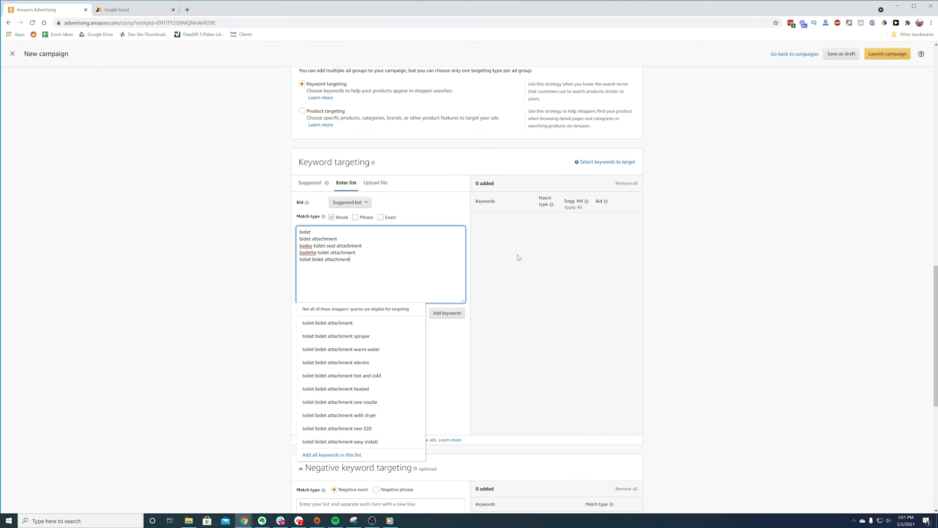
Copy the whole keyword list and paste it into a new Notepad document for reuse
{"action": "key", "text": "Escape"}
{"action": "key", "text": "ctrl+a"}
{"action": "right_click", "coordinate": [357, 252]}
{"action": "left_click", "coordinate": [377, 279]}
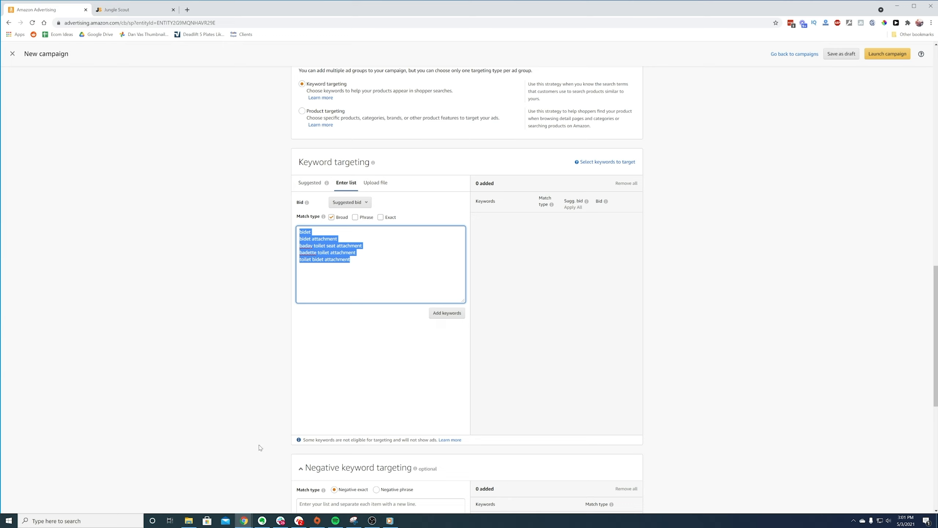
{"action": "left_click", "coordinate": [80, 520]}
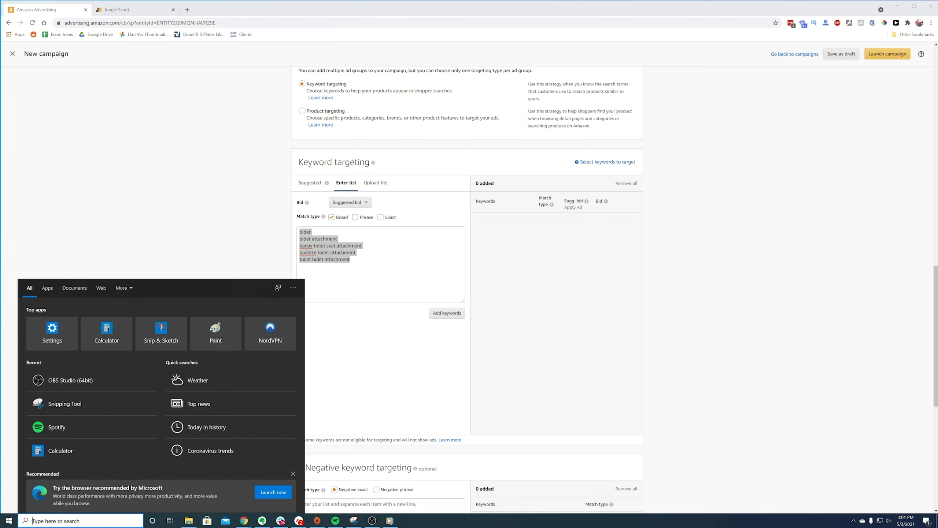
{"action": "type", "text": "note"}
{"action": "key", "text": "Return"}
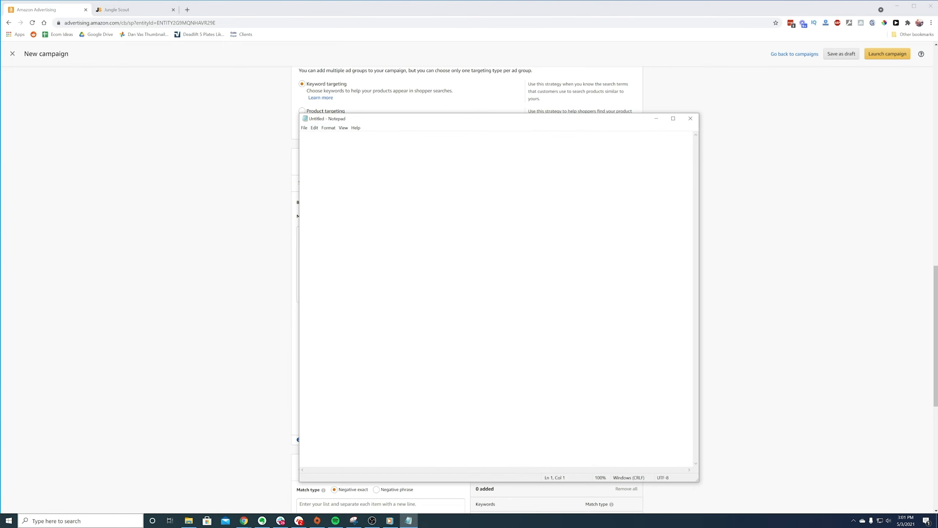
{"action": "right_click", "coordinate": [355, 214]}
{"action": "left_click", "coordinate": [369, 243]}
Copy the keywords from Notepad, return to the campaign form and add all five as broad match targets
{"action": "key", "text": "ctrl+a"}
{"action": "key", "text": "ctrl+c"}
{"action": "key", "text": "alt+Tab"}
{"action": "key", "text": "ctrl+v"}
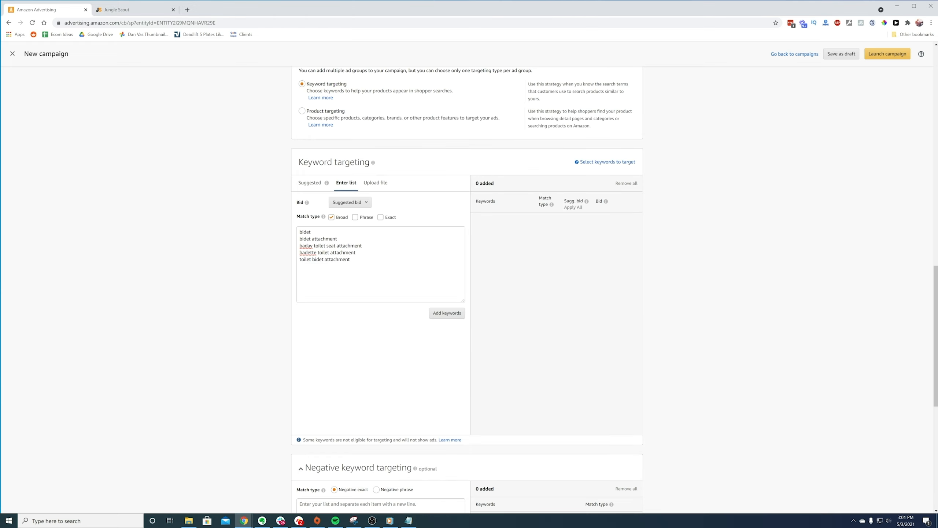
{"action": "left_click", "coordinate": [447, 313]}
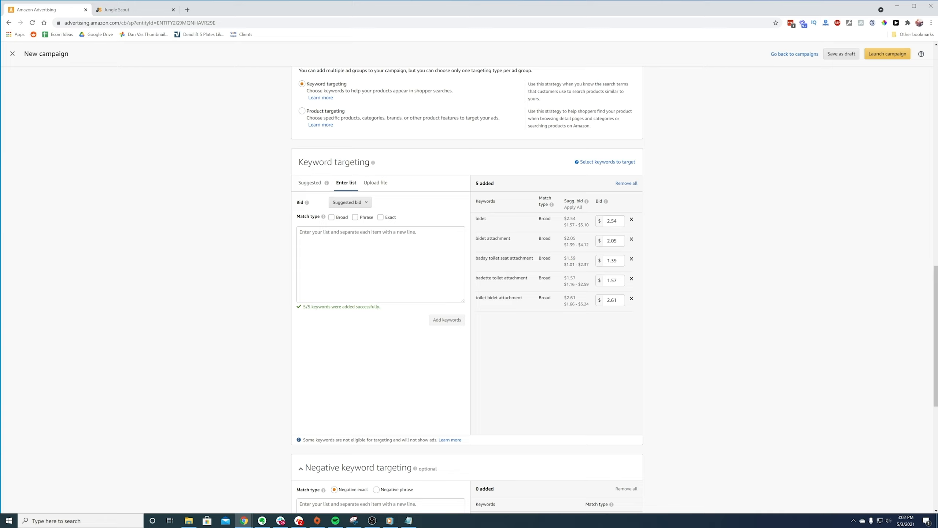
Set the bid of all five broad match keywords to $1.50
{"action": "left_click_drag", "start_coordinate": [619, 221], "coordinate": [580, 221]}
{"action": "type", "text": "1.50"}
{"action": "key", "text": "Return"}
{"action": "key", "text": "Tab"}
{"action": "scroll", "coordinate": [606, 234], "scroll_direction": "down", "scroll_amount": 2}
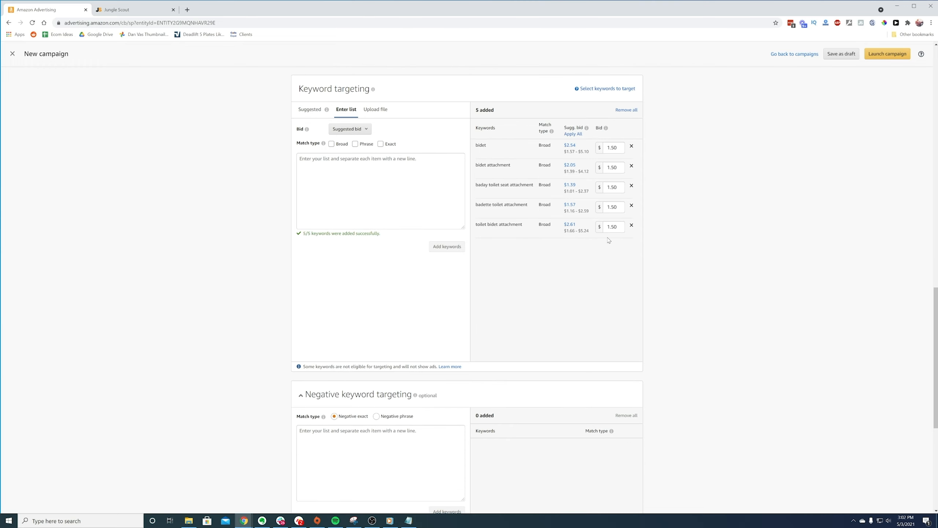
Add the five copied bidet keywords to the broad match campaign as negative phrase keywords
{"action": "scroll", "coordinate": [716, 300], "scroll_direction": "up", "scroll_amount": 3}
{"action": "scroll", "coordinate": [716, 301], "scroll_direction": "down", "scroll_amount": 6}
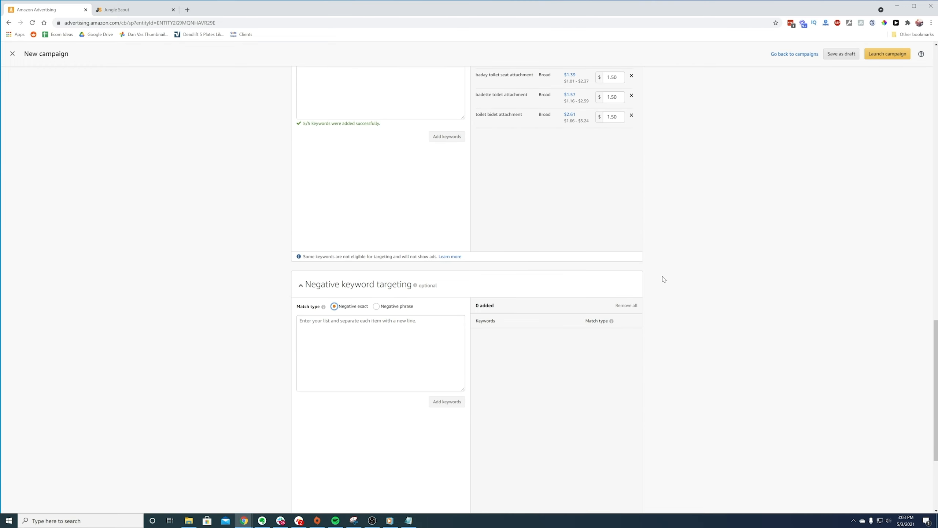
{"action": "scroll", "coordinate": [678, 282], "scroll_direction": "up", "scroll_amount": 1}
{"action": "left_click", "coordinate": [385, 342]}
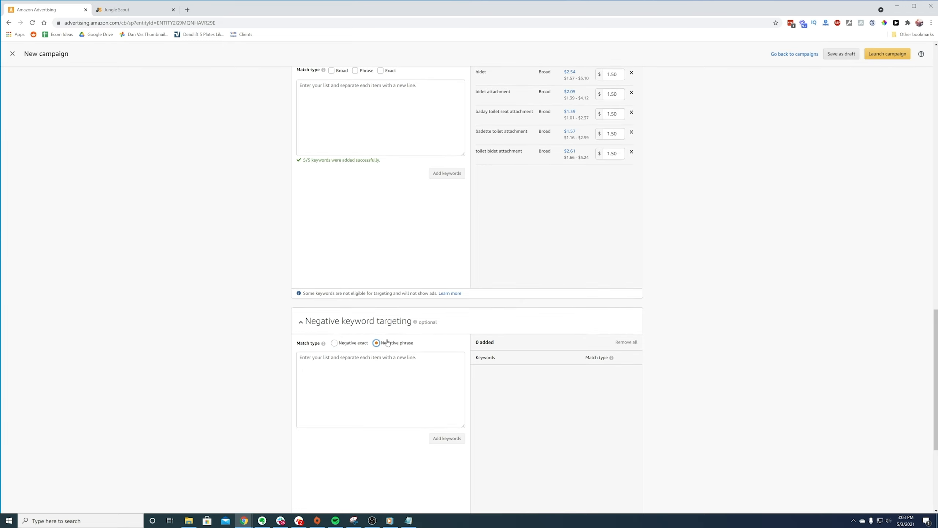
{"action": "left_click", "coordinate": [374, 365]}
{"action": "right_click", "coordinate": [374, 366]}
{"action": "left_click", "coordinate": [412, 421]}
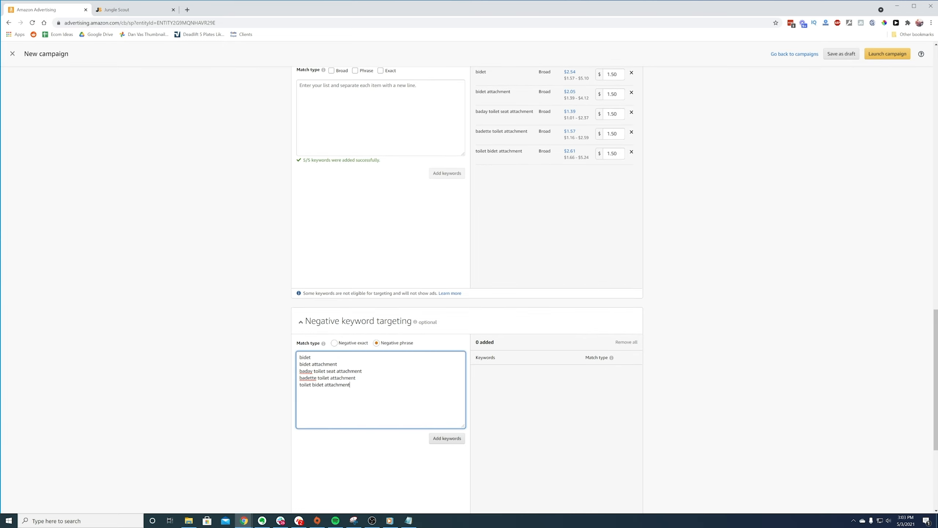
{"action": "left_click", "coordinate": [447, 438]}
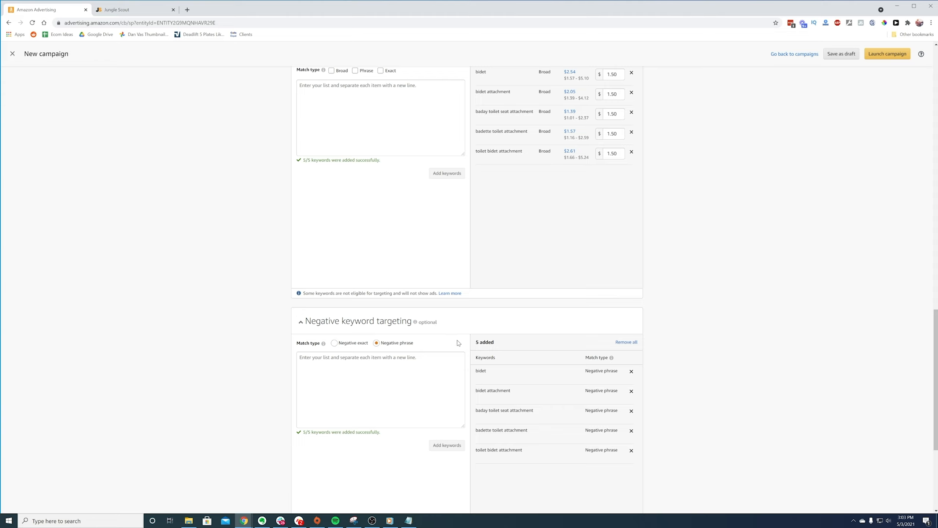
Review the targeting and negative keyword settings, and launch the broad match campaign
{"action": "scroll", "coordinate": [458, 343], "scroll_direction": "down", "scroll_amount": 2}
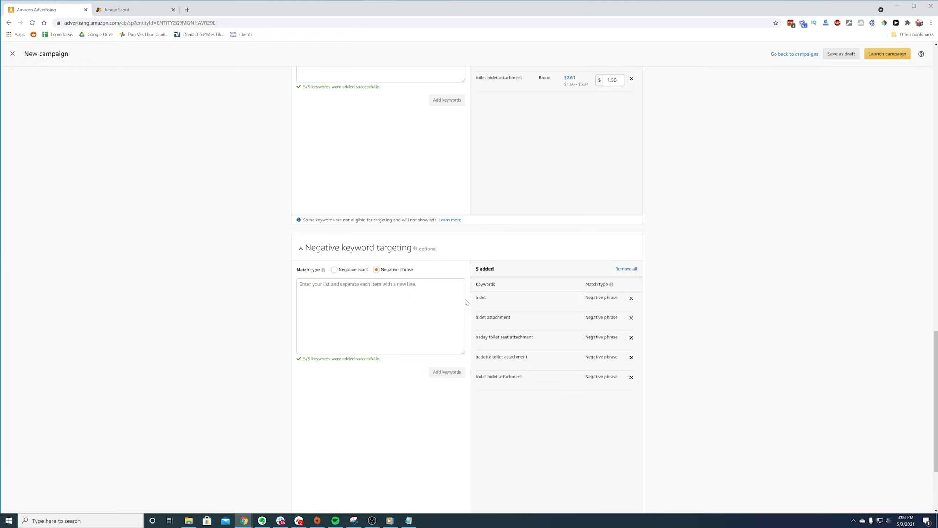
{"action": "scroll", "coordinate": [417, 280], "scroll_direction": "up", "scroll_amount": 20}
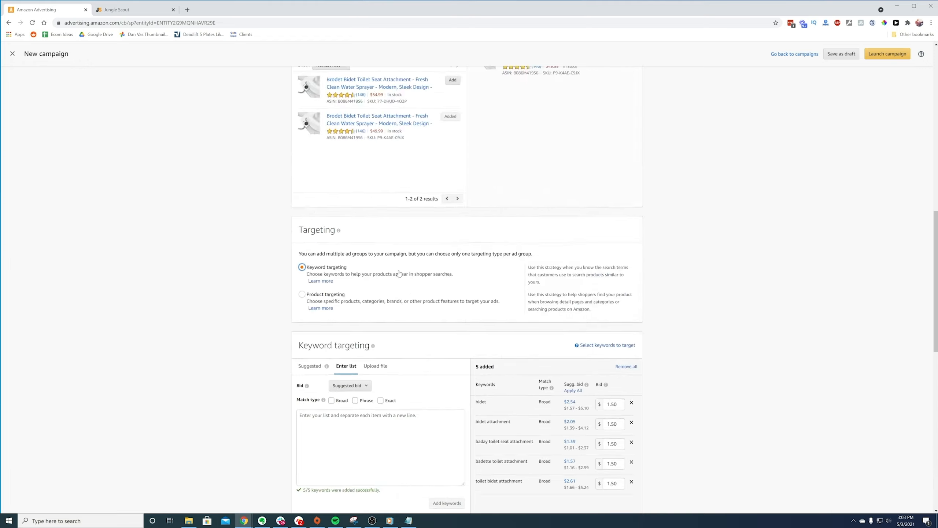
{"action": "scroll", "coordinate": [425, 255], "scroll_direction": "down", "scroll_amount": 20}
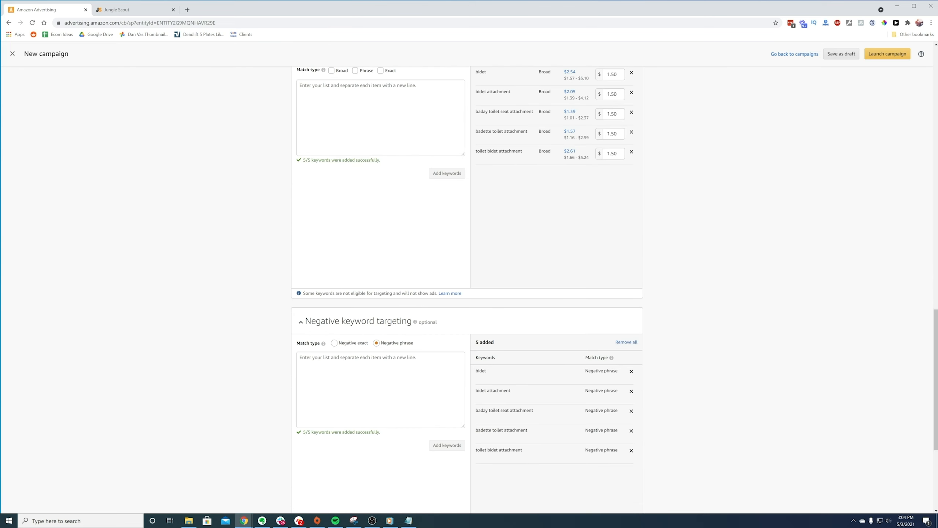
{"action": "scroll", "coordinate": [377, 343], "scroll_direction": "down", "scroll_amount": 5}
{"action": "scroll", "coordinate": [554, 412], "scroll_direction": "up", "scroll_amount": 5}
{"action": "scroll", "coordinate": [518, 322], "scroll_direction": "down", "scroll_amount": 5}
{"action": "left_click", "coordinate": [599, 424]}
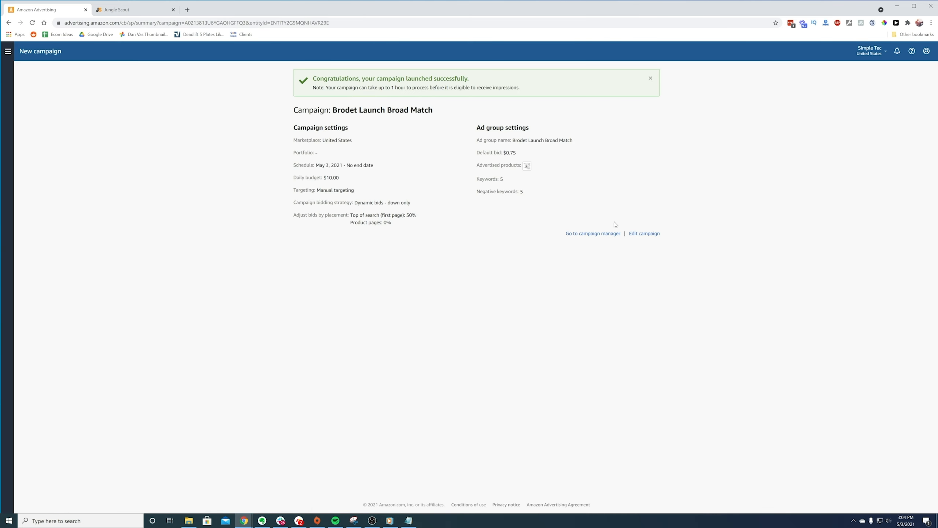
Return to the campaign manager and start a new Sponsored Products campaign named "Brodet Launch Phrase Match"
{"action": "left_click", "coordinate": [590, 233]}
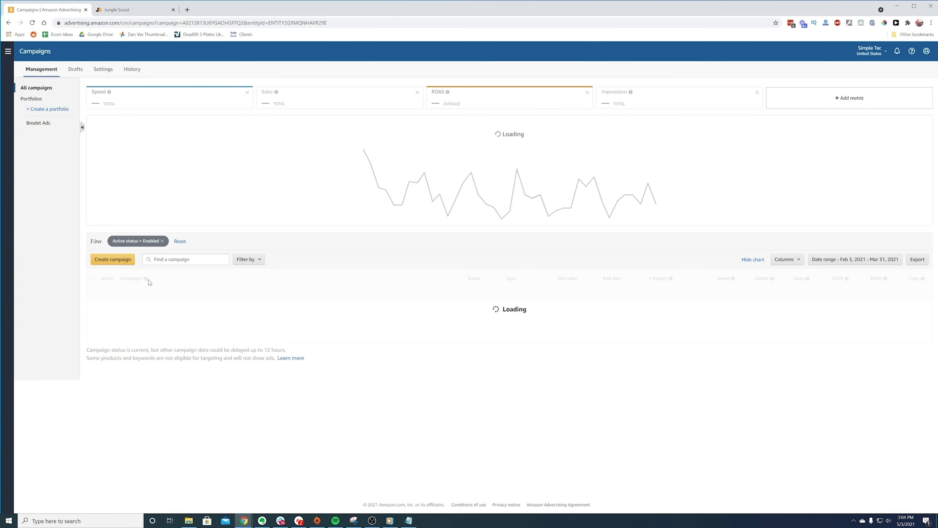
{"action": "left_click", "coordinate": [114, 261]}
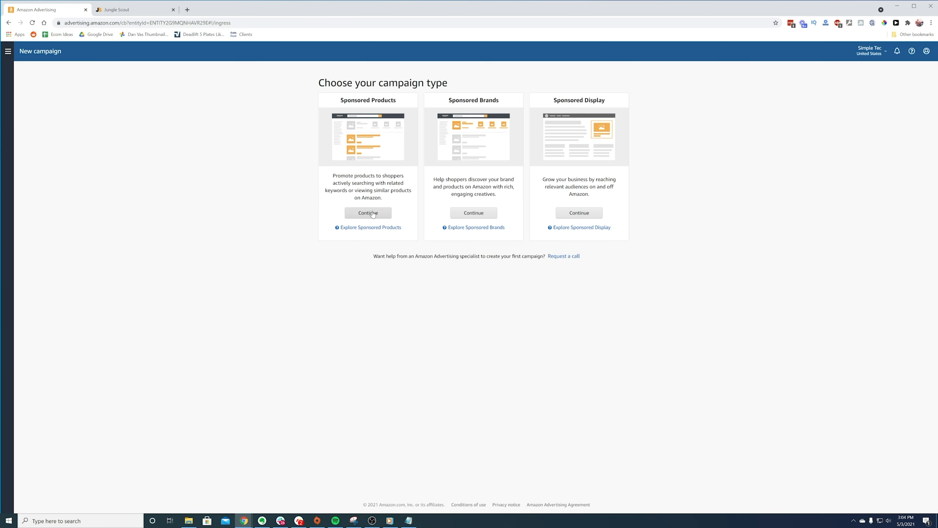
{"action": "left_click", "coordinate": [372, 214]}
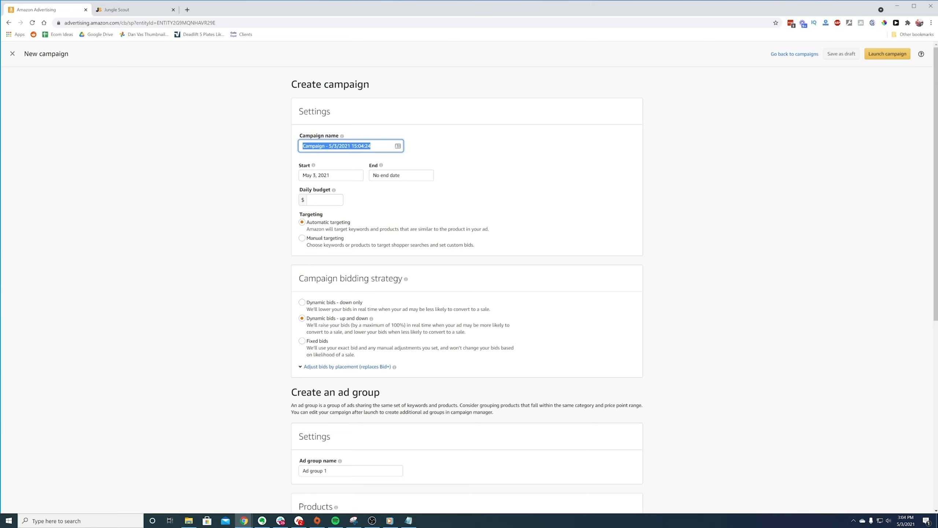
{"action": "type", "text": "Brodet Launch Phrase Match"}
{"action": "key", "text": "Tab"}
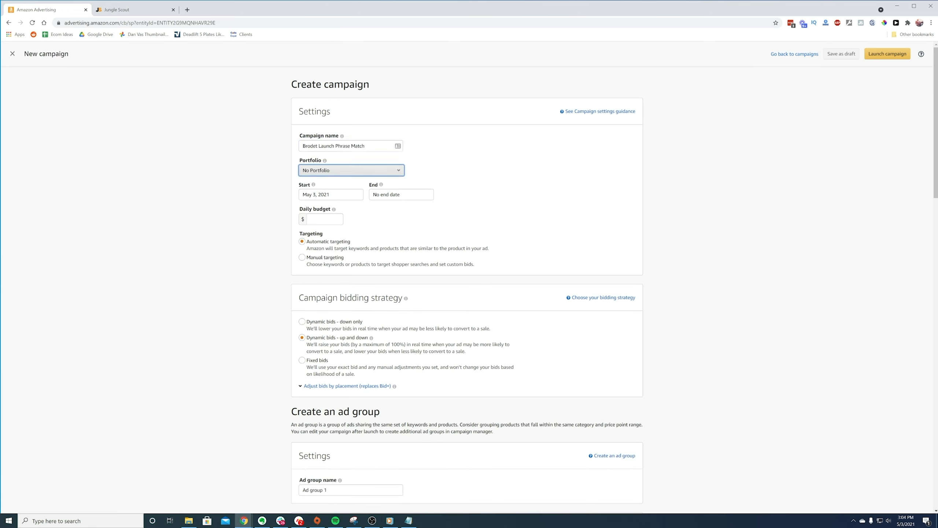
Set the phrase match campaign to a $10.00 daily budget, manual targeting and the "Dynamic bids - down only" strategy
{"action": "key", "text": "Tab"}
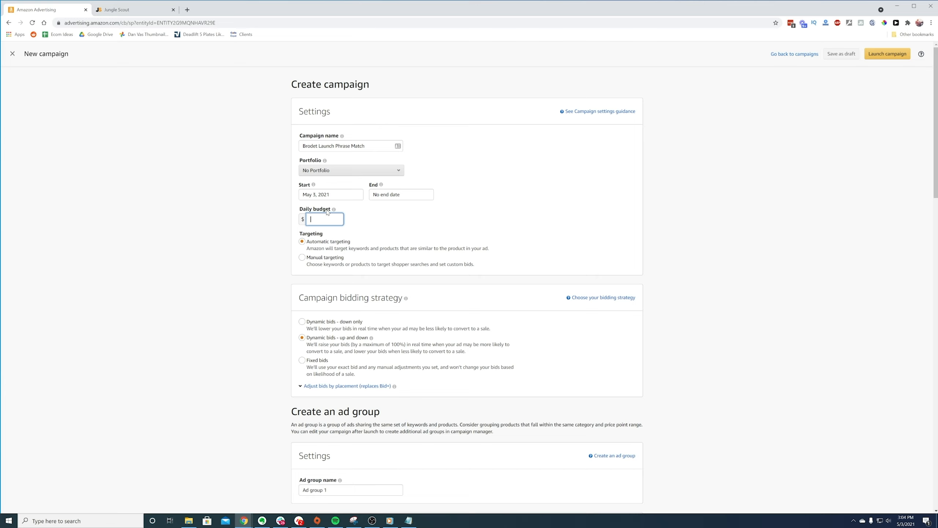
{"action": "left_click", "coordinate": [302, 257]}
{"action": "scroll", "coordinate": [346, 236], "scroll_direction": "down", "scroll_amount": 3}
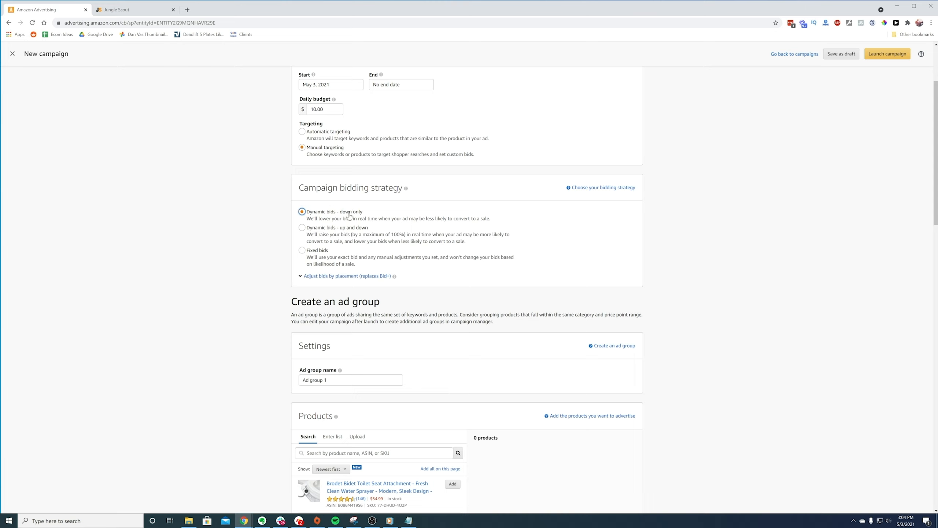
Add a 50% placement bid adjustment for top of search (first page)
{"action": "left_click", "coordinate": [366, 276]}
{"action": "left_click", "coordinate": [384, 293]}
{"action": "type", "text": "50"}
{"action": "left_click", "coordinate": [230, 291]}
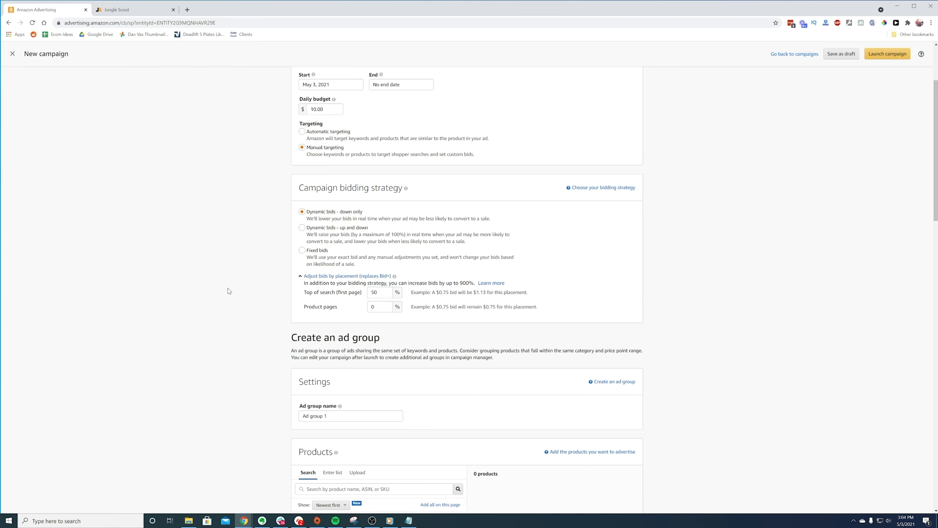
Reuse the campaign name "Brodet Launch Phrase Match" as the ad group name and add the $49.99 Brodet bidet listing as the product
{"action": "scroll", "coordinate": [281, 333], "scroll_direction": "down", "scroll_amount": 2}
{"action": "scroll", "coordinate": [339, 267], "scroll_direction": "up", "scroll_amount": 5}
{"action": "triple_click", "coordinate": [357, 146]}
{"action": "key", "text": "ctrl+c"}
{"action": "right_click", "coordinate": [357, 146]}
{"action": "left_click", "coordinate": [376, 174]}
{"action": "scroll", "coordinate": [333, 295], "scroll_direction": "down", "scroll_amount": 6}
{"action": "triple_click", "coordinate": [331, 305]}
{"action": "key", "text": "ctrl+v"}
{"action": "scroll", "coordinate": [226, 318], "scroll_direction": "down", "scroll_amount": 4}
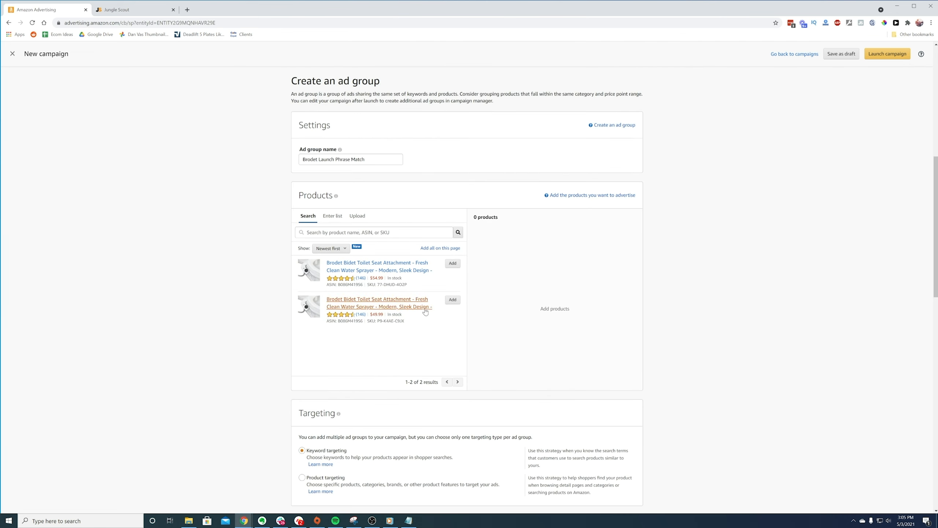
{"action": "left_click", "coordinate": [452, 299]}
Switch keyword targeting to entering a custom list, with only the phrase match type enabled
{"action": "scroll", "coordinate": [284, 295], "scroll_direction": "down", "scroll_amount": 7}
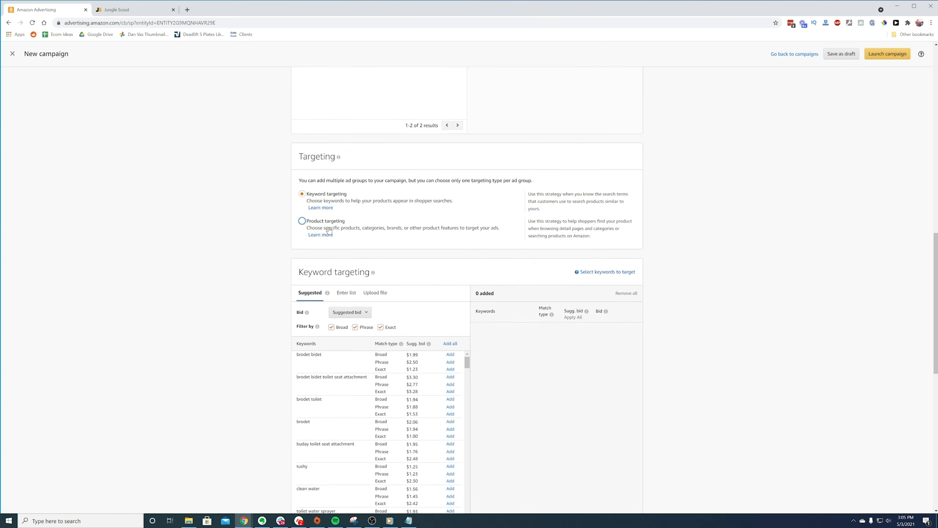
{"action": "left_click", "coordinate": [347, 294]}
{"action": "scroll", "coordinate": [347, 296], "scroll_direction": "down", "scroll_amount": 1}
{"action": "left_click", "coordinate": [381, 291]}
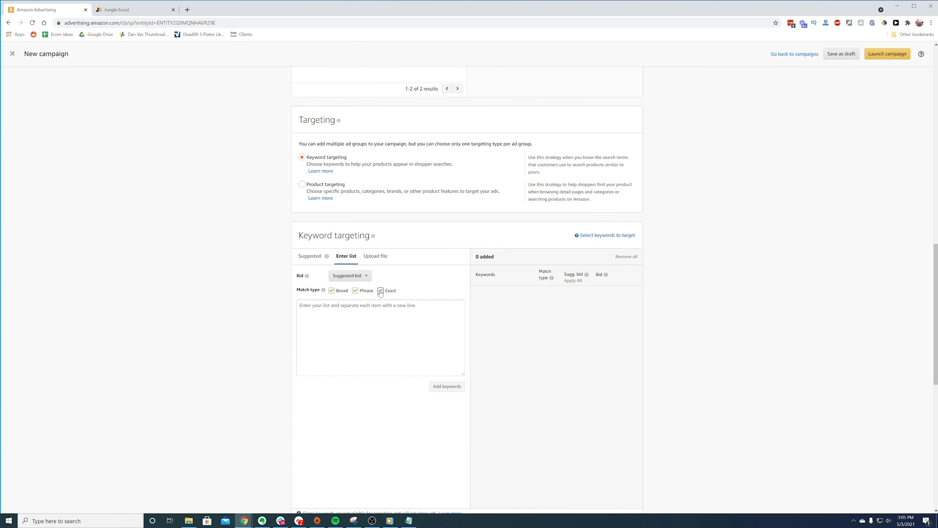
{"action": "left_click", "coordinate": [340, 291]}
Copy the five bidet keywords from Notepad, put them in the campaign's keyword list and add them as phrase match targets
{"action": "right_click", "coordinate": [325, 307]}
{"action": "left_click", "coordinate": [373, 366]}
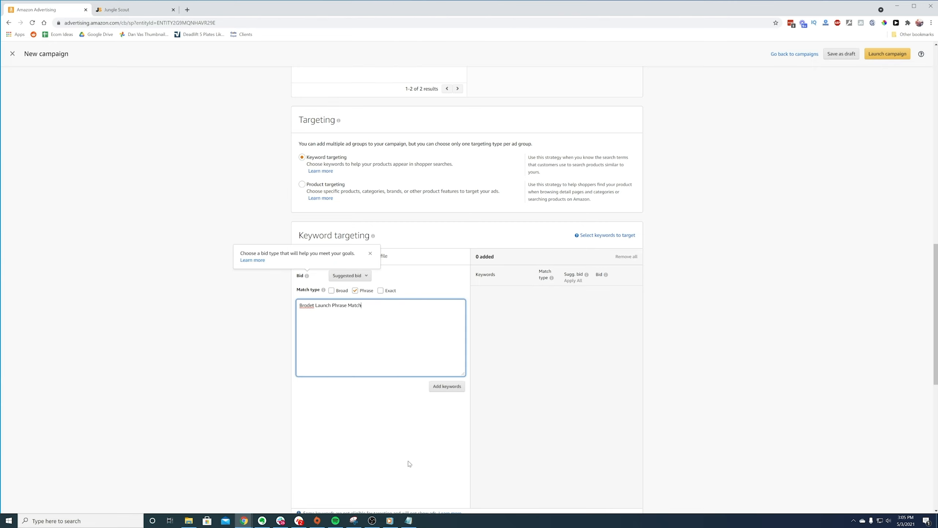
{"action": "left_click", "coordinate": [409, 520]}
{"action": "left_click_drag", "start_coordinate": [370, 161], "coordinate": [283, 75]}
{"action": "right_click", "coordinate": [349, 159]}
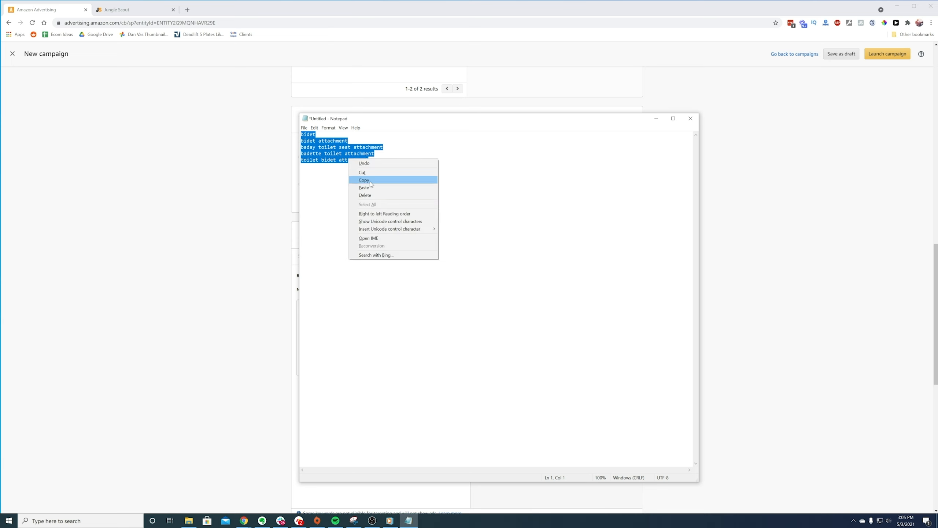
{"action": "left_click", "coordinate": [358, 181]}
{"action": "left_click", "coordinate": [266, 207]}
{"action": "left_click_drag", "start_coordinate": [366, 306], "coordinate": [299, 306]}
{"action": "key", "text": "ctrl+v"}
{"action": "left_click", "coordinate": [447, 385]}
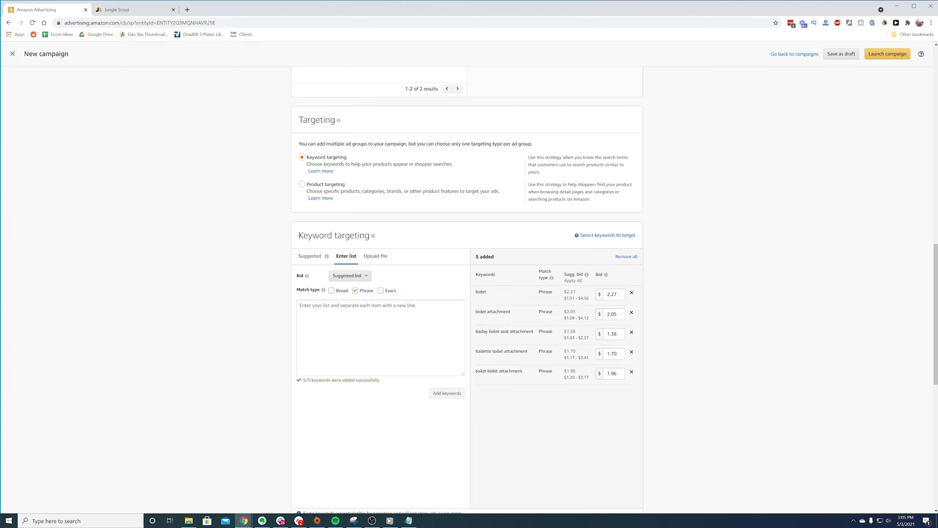
Set the bid of all five phrase match keywords to $1.75
{"action": "left_click_drag", "start_coordinate": [619, 295], "coordinate": [569, 293]}
{"action": "type", "text": "1.75"}
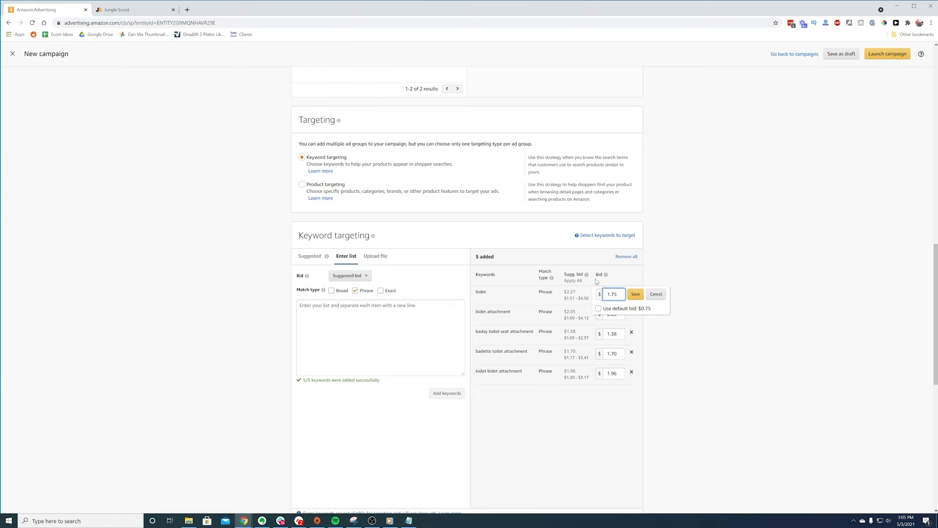
{"action": "left_click_drag", "start_coordinate": [620, 315], "coordinate": [599, 315]}
{"action": "type", "text": "1.75"}
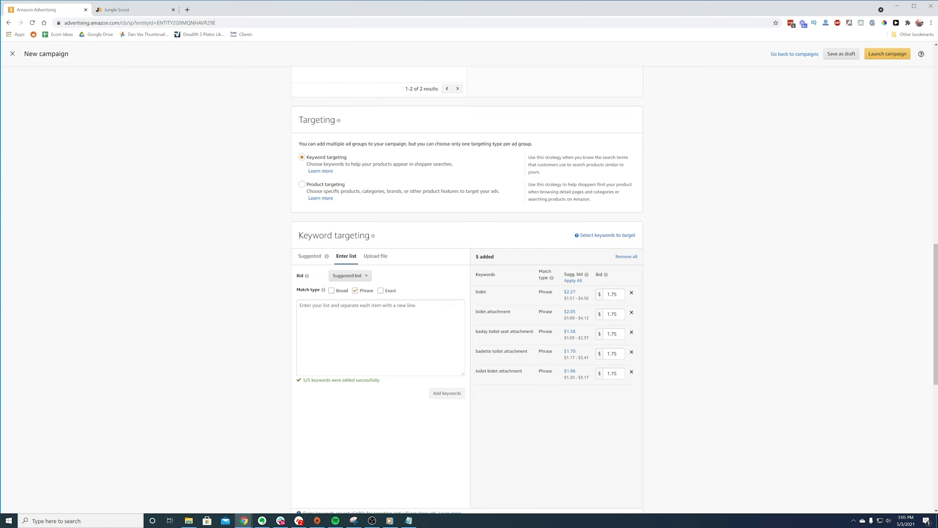
Copy the five keywords from Notepad again and add them to the phrase match campaign as negative exact keywords
{"action": "scroll", "coordinate": [258, 255], "scroll_direction": "down", "scroll_amount": 9}
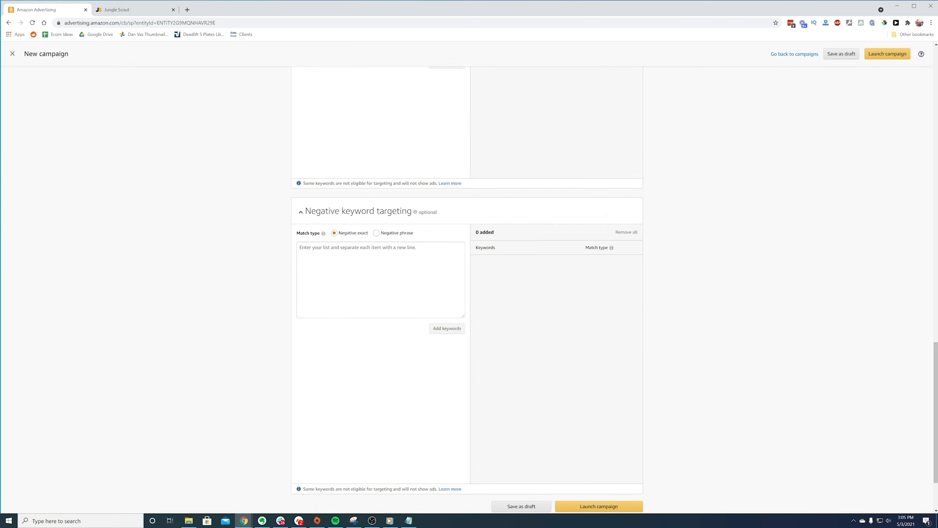
{"action": "left_click", "coordinate": [409, 520]}
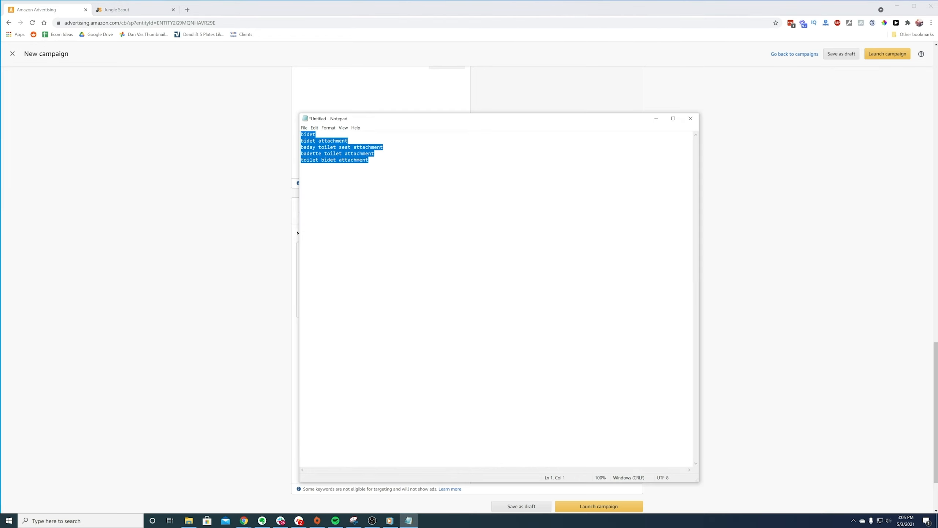
{"action": "right_click", "coordinate": [315, 141]}
{"action": "left_click", "coordinate": [339, 161]}
{"action": "left_click", "coordinate": [283, 207]}
{"action": "right_click", "coordinate": [359, 276]}
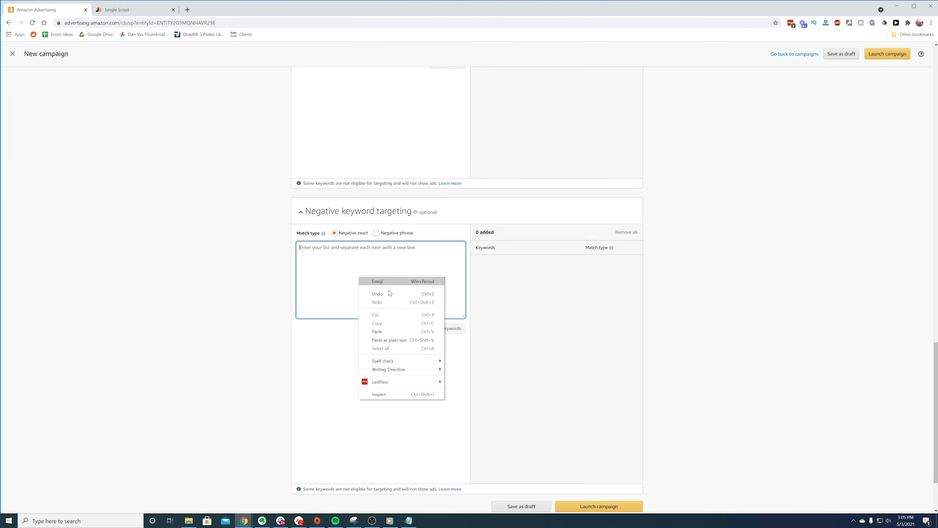
{"action": "left_click", "coordinate": [408, 330]}
{"action": "left_click", "coordinate": [443, 328]}
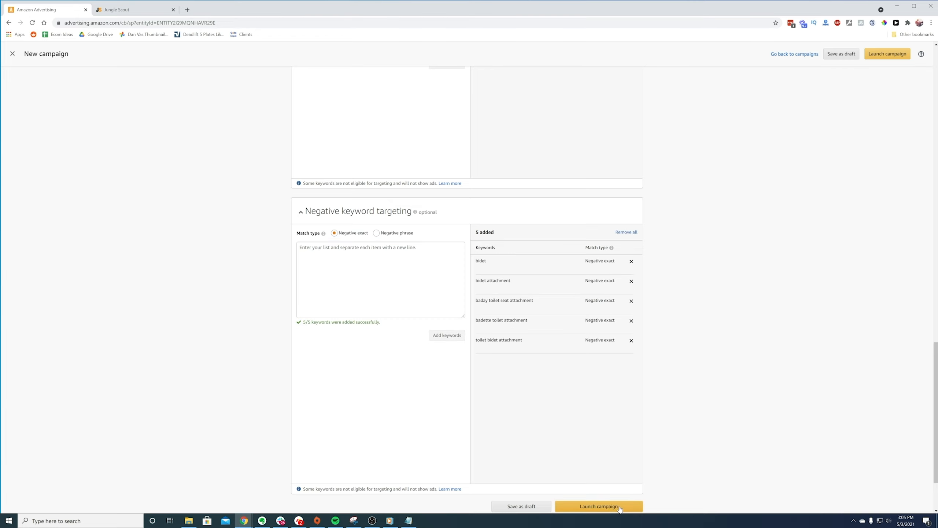
Launch the phrase match campaign and return to the campaign manager
{"action": "scroll", "coordinate": [613, 508], "scroll_direction": "down", "scroll_amount": 2}
{"action": "left_click", "coordinate": [614, 435]}
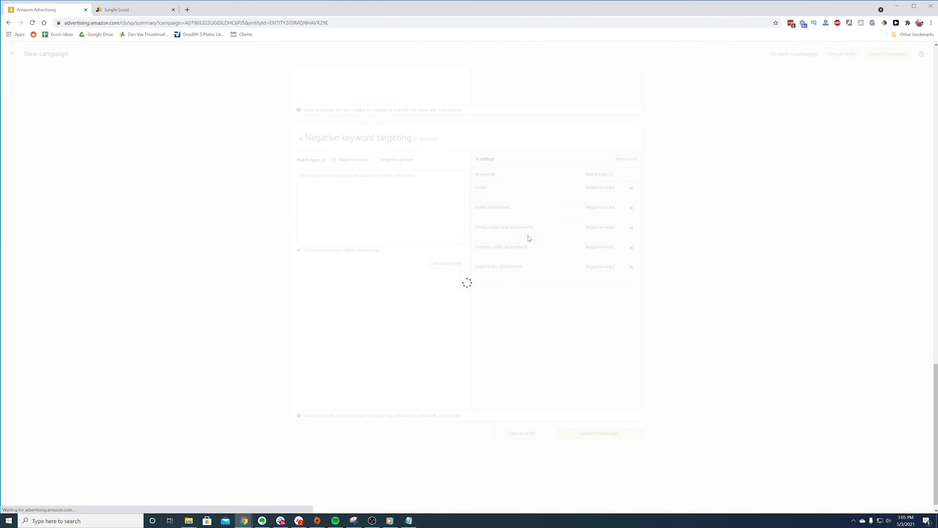
{"action": "left_click", "coordinate": [576, 233]}
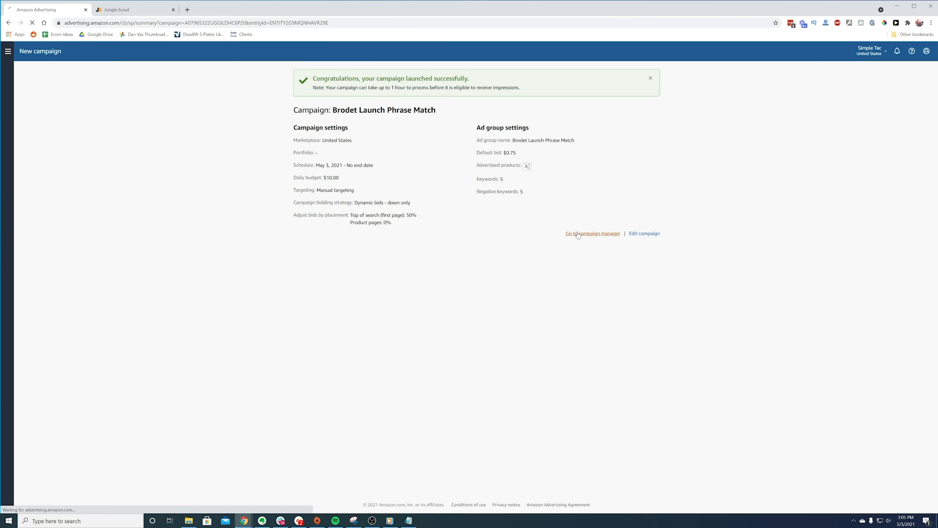
Start another Sponsored Products campaign and name it "Brodet Launch Exact Match"
{"action": "left_click", "coordinate": [115, 261]}
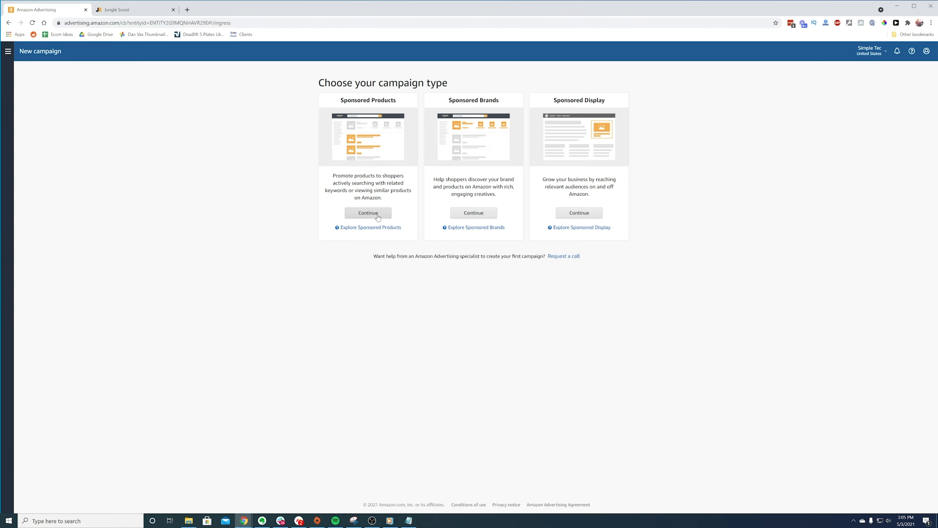
{"action": "left_click", "coordinate": [376, 217]}
{"action": "type", "text": "Brodet Launch Exact Match"}
{"action": "key", "text": "Tab"}
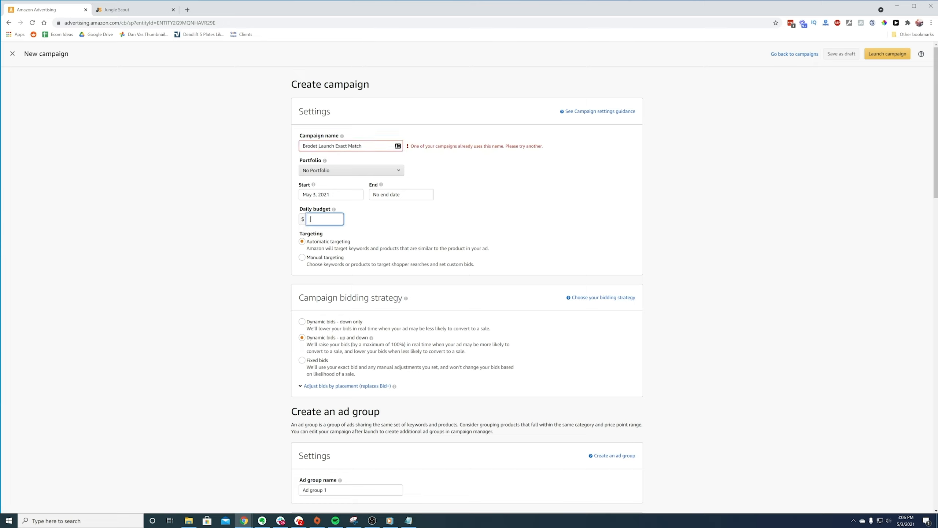
Change the new campaign's name to "Brodet Launch Exact Match 2"
{"action": "left_click", "coordinate": [369, 146]}
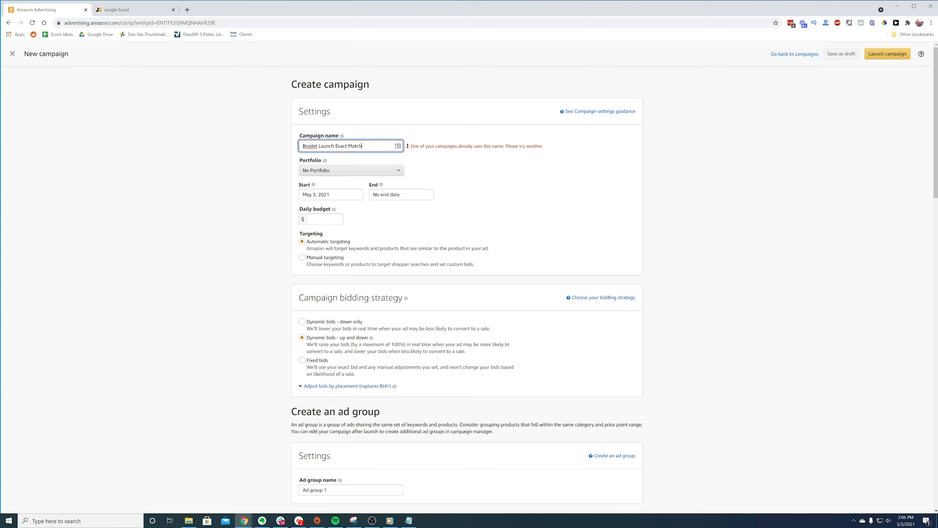
{"action": "key", "text": "Tab"}
{"action": "left_click", "coordinate": [377, 146]}
{"action": "left_click", "coordinate": [462, 148]}
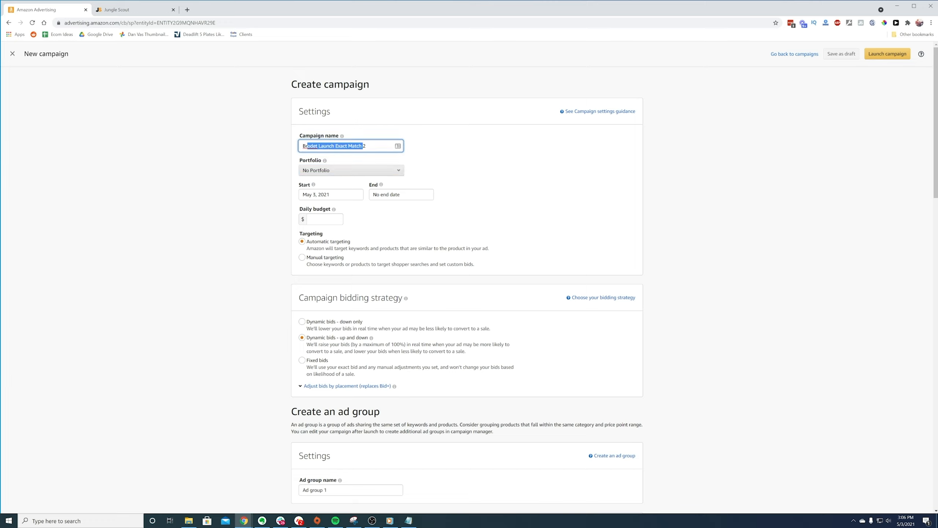
Give the exact match campaign a $10.00 daily budget, manual targeting and the "Dynamic bids - down only" strategy
{"action": "left_click", "coordinate": [313, 219]}
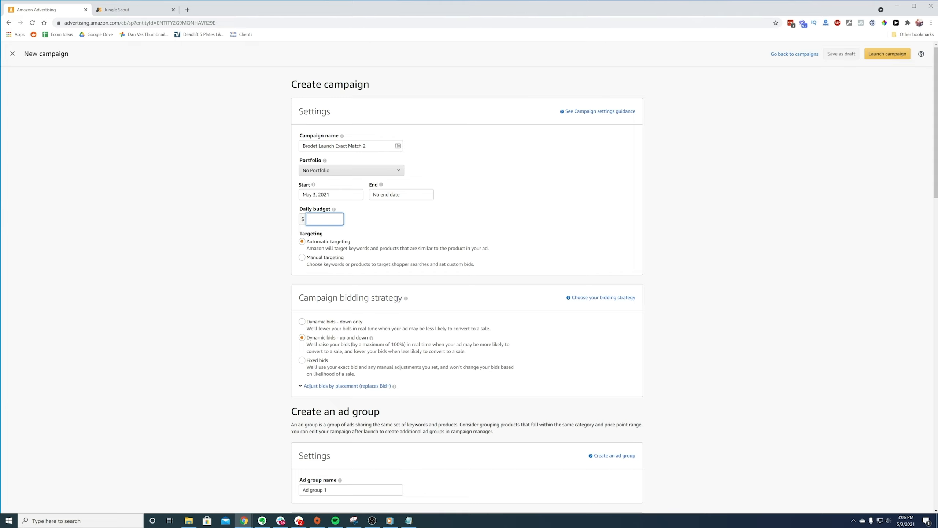
{"action": "type", "text": "10"}
{"action": "left_click", "coordinate": [302, 258]}
{"action": "scroll", "coordinate": [308, 273], "scroll_direction": "down", "scroll_amount": 2}
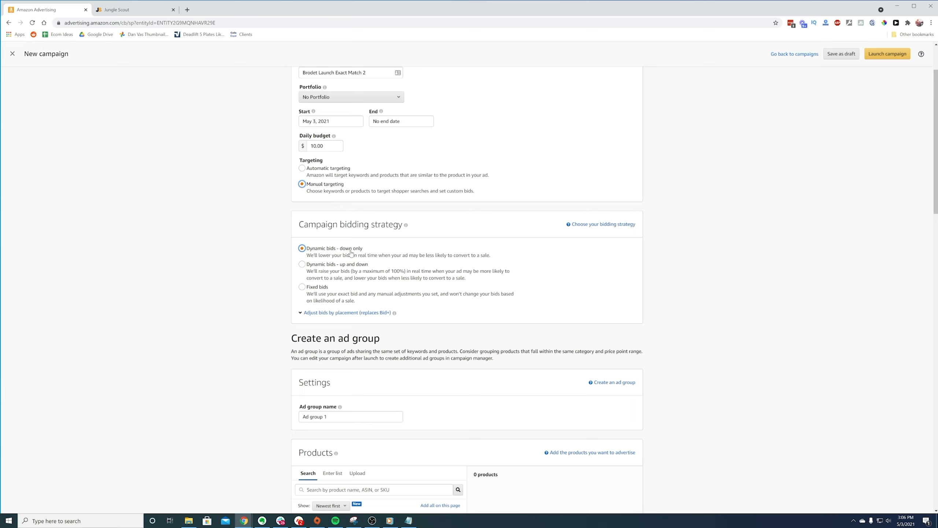
Add a 50% bid adjustment for the top of search (first page) placement
{"action": "left_click", "coordinate": [358, 316]}
{"action": "scroll", "coordinate": [357, 318], "scroll_direction": "down", "scroll_amount": 1}
{"action": "double_click", "coordinate": [373, 292]}
{"action": "left_click", "coordinate": [235, 297]}
{"action": "scroll", "coordinate": [236, 297], "scroll_direction": "down", "scroll_amount": 2}
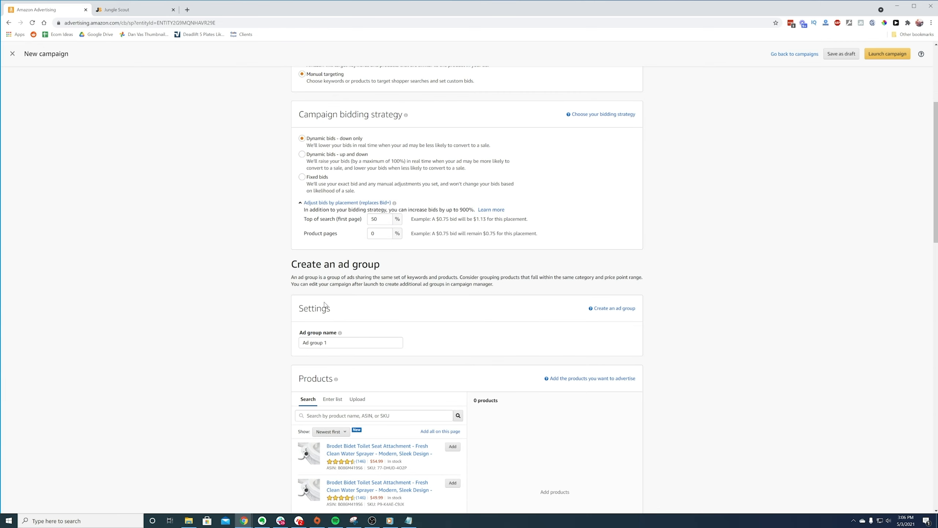
Copy the campaign name "Brodet Launch Exact Match 2" into the ad group name
{"action": "scroll", "coordinate": [329, 311], "scroll_direction": "up", "scroll_amount": 5}
{"action": "triple_click", "coordinate": [359, 146]}
{"action": "right_click", "coordinate": [355, 144]}
{"action": "left_click", "coordinate": [378, 171]}
{"action": "left_click", "coordinate": [271, 254]}
{"action": "scroll", "coordinate": [271, 256], "scroll_direction": "down", "scroll_amount": 4}
{"action": "triple_click", "coordinate": [354, 378]}
{"action": "right_click", "coordinate": [353, 378]}
{"action": "left_click", "coordinate": [372, 413]}
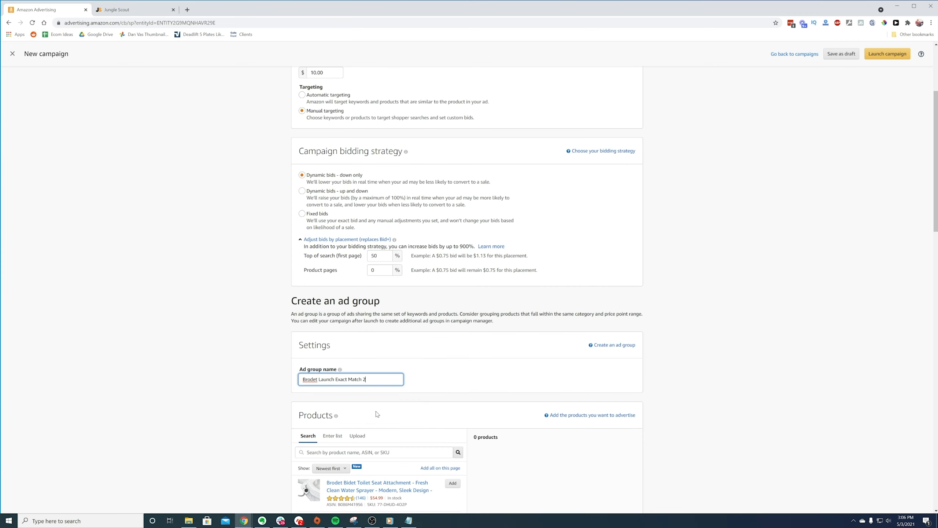
Enter the five bidet keywords copied from the notes as a manual keyword list and add them as exact match only
{"action": "scroll", "coordinate": [269, 327], "scroll_direction": "down", "scroll_amount": 12}
{"action": "scroll", "coordinate": [233, 284], "scroll_direction": "down", "scroll_amount": 2}
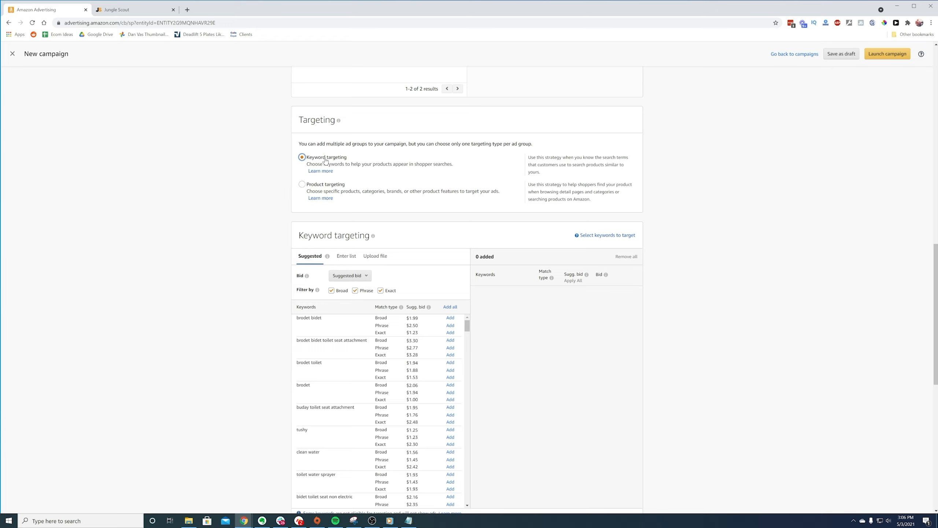
{"action": "left_click", "coordinate": [337, 261]}
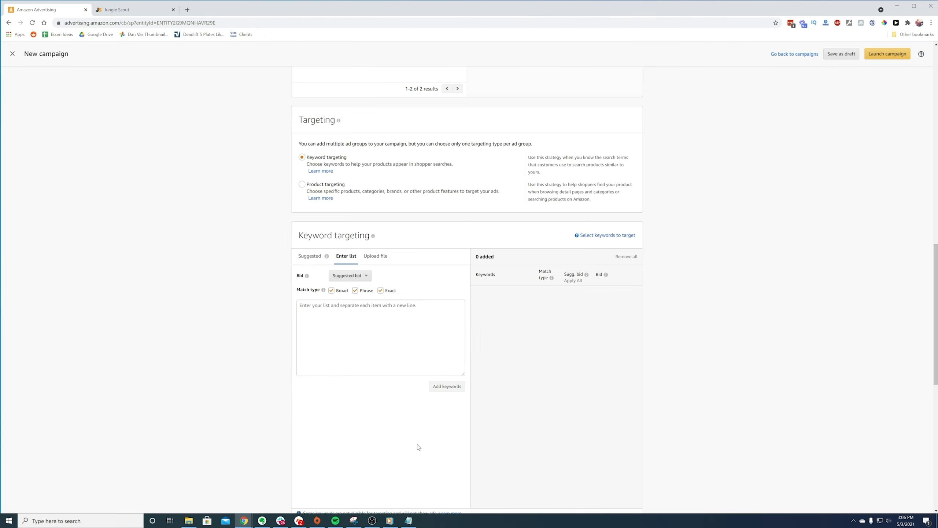
{"action": "left_click", "coordinate": [408, 520]}
{"action": "right_click", "coordinate": [349, 158]}
{"action": "left_click", "coordinate": [363, 179]}
{"action": "left_click", "coordinate": [218, 223]}
{"action": "right_click", "coordinate": [398, 326]}
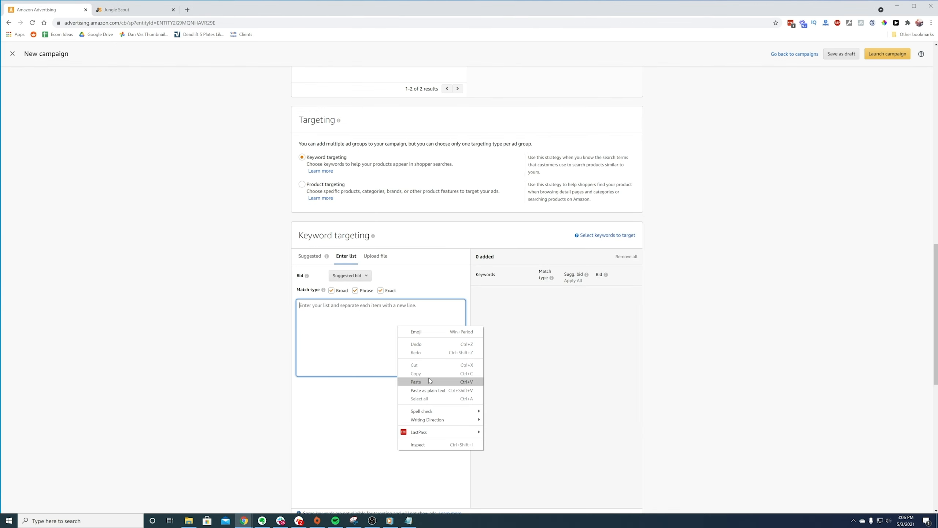
{"action": "left_click", "coordinate": [428, 378]}
{"action": "left_click", "coordinate": [355, 291]}
{"action": "left_click", "coordinate": [332, 290]}
{"action": "left_click", "coordinate": [447, 387]}
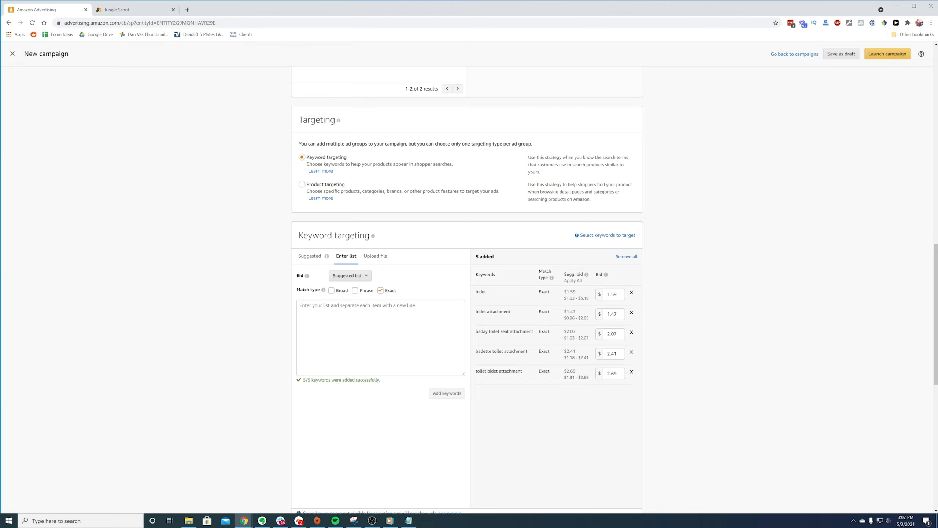
Set the bids of the exact match keywords to $2.00, starting with "bidet" and "bidet attachment"
{"action": "left_click", "coordinate": [613, 294]}
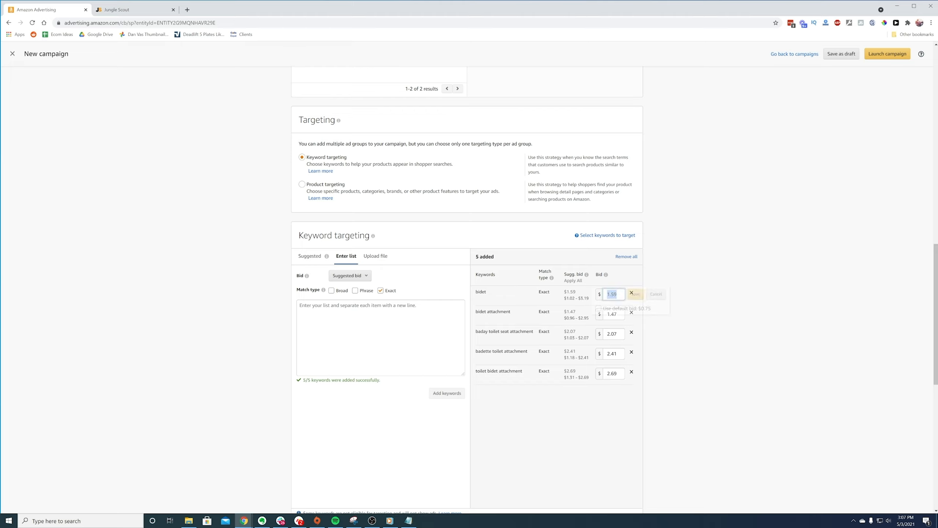
{"action": "type", "text": "2.00"}
{"action": "key", "text": "ctrl+a"}
{"action": "left_click", "coordinate": [635, 295]}
{"action": "key", "text": "Tab"}
{"action": "type", "text": "2"}
{"action": "left_click", "coordinate": [635, 316]}
{"action": "left_click", "coordinate": [613, 334]}
Launch the exact match campaign without negative keywords and return to the campaign manager
{"action": "scroll", "coordinate": [704, 281], "scroll_direction": "down", "scroll_amount": 8}
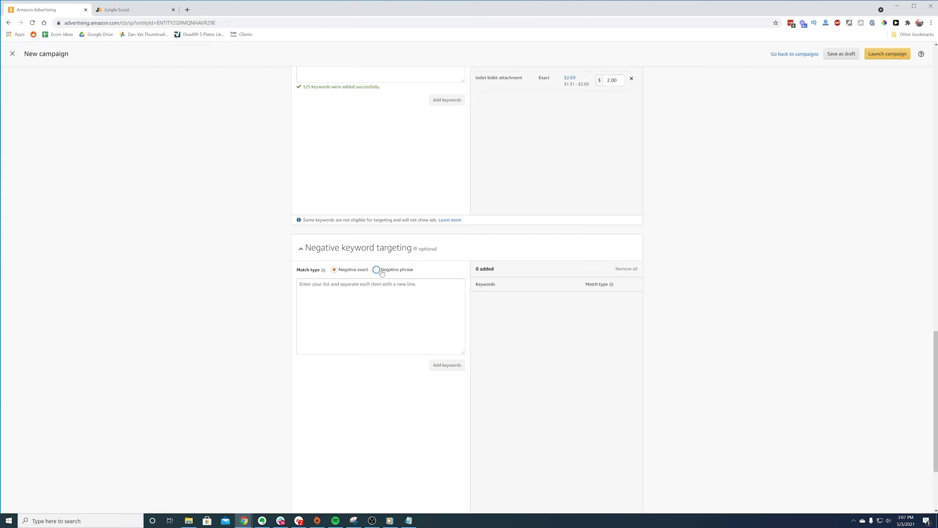
{"action": "scroll", "coordinate": [450, 243], "scroll_direction": "down", "scroll_amount": 4}
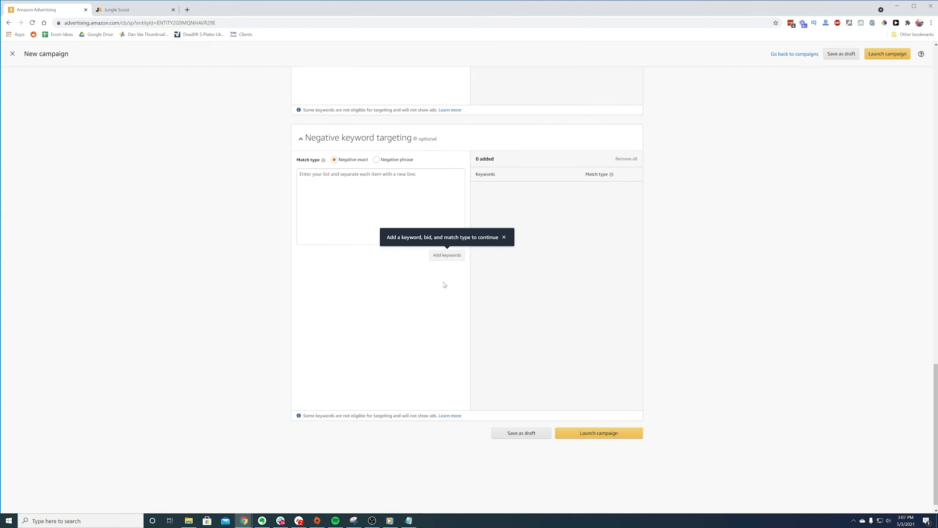
{"action": "left_click", "coordinate": [572, 425]}
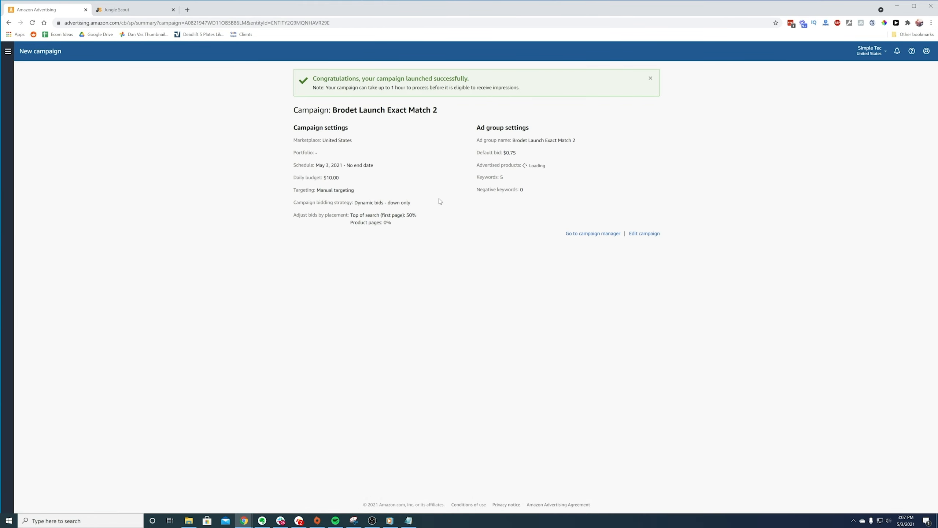
{"action": "left_click", "coordinate": [591, 235]}
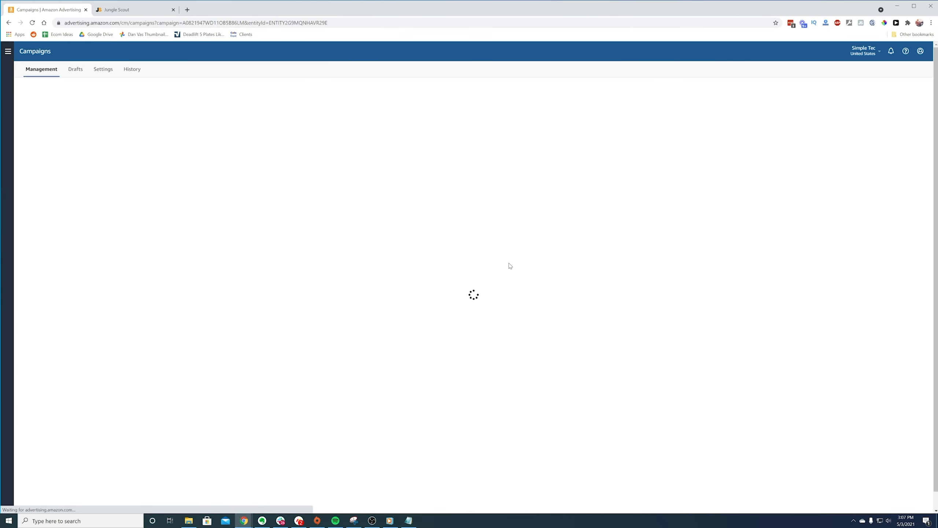
Create another Sponsored Products campaign and name it "Brodet Launch Product Display"
{"action": "left_click", "coordinate": [116, 260]}
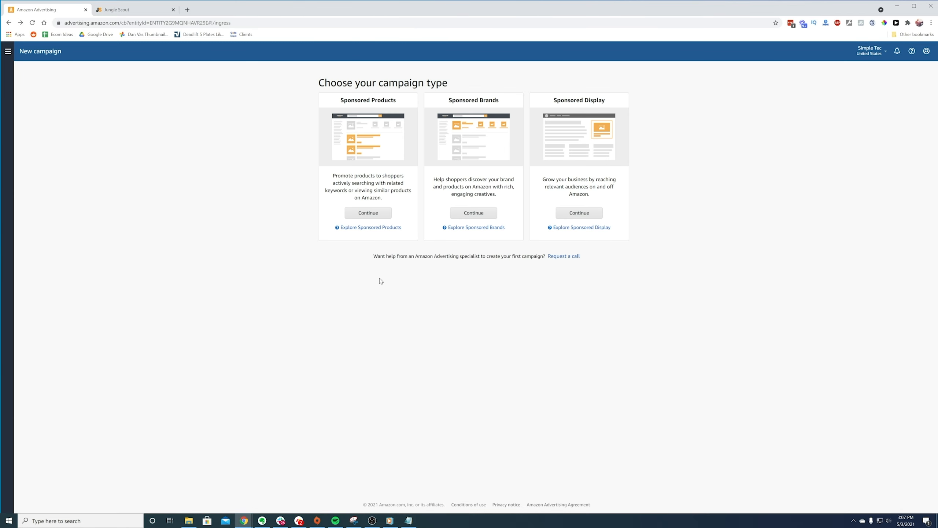
{"action": "left_click", "coordinate": [373, 213]}
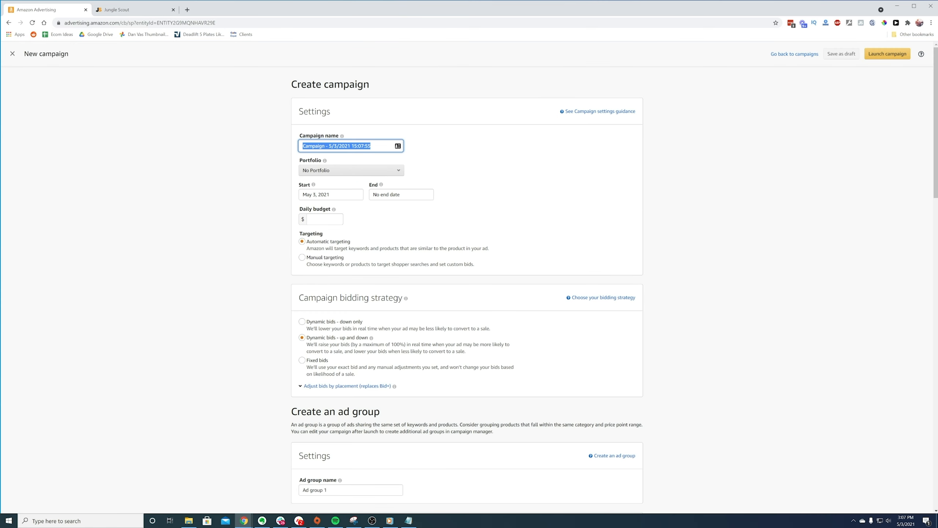
{"action": "type", "text": "Broc"}
{"action": "type", "text": "et Launch Product Display"}
Give the product display campaign a $10.00 daily budget and manual targeting with the "Dynamic bids - down only" strategy
{"action": "left_click", "coordinate": [310, 219]}
{"action": "left_click", "coordinate": [261, 220]}
{"action": "left_click", "coordinate": [302, 258]}
{"action": "scroll", "coordinate": [298, 264], "scroll_direction": "down", "scroll_amount": 1}
{"action": "scroll", "coordinate": [295, 265], "scroll_direction": "down", "scroll_amount": 1}
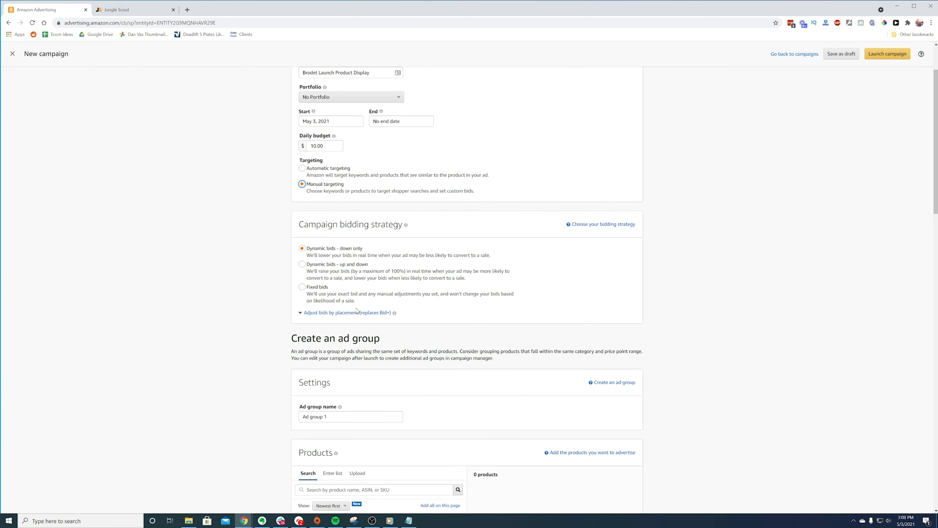
Set the product display campaign's top of search (first page) bid adjustment to 50%
{"action": "left_click", "coordinate": [347, 313]}
{"action": "left_click", "coordinate": [373, 328]}
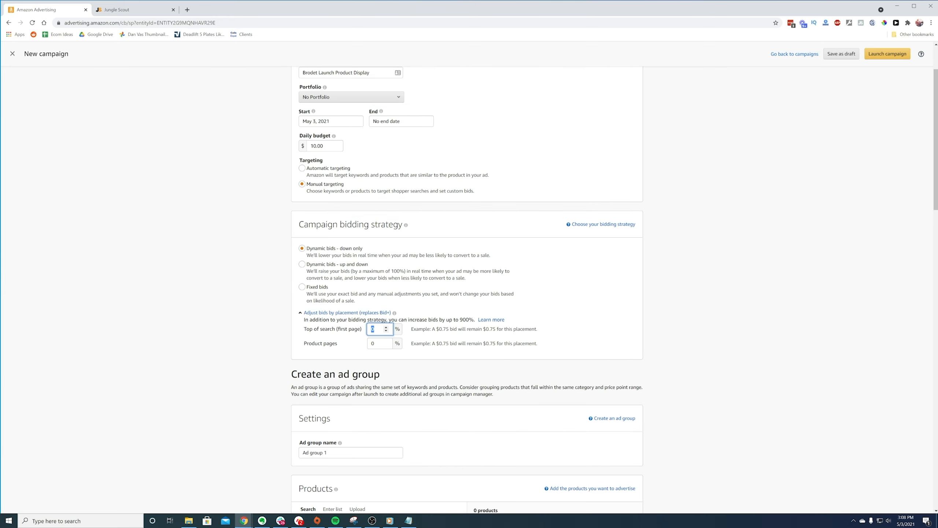
{"action": "left_click", "coordinate": [250, 313]}
Reuse the campaign name "Brodet Launch Product Display" as the ad group name
{"action": "scroll", "coordinate": [264, 309], "scroll_direction": "up", "scroll_amount": 2}
{"action": "left_click", "coordinate": [357, 146]}
{"action": "triple_click", "coordinate": [357, 146]}
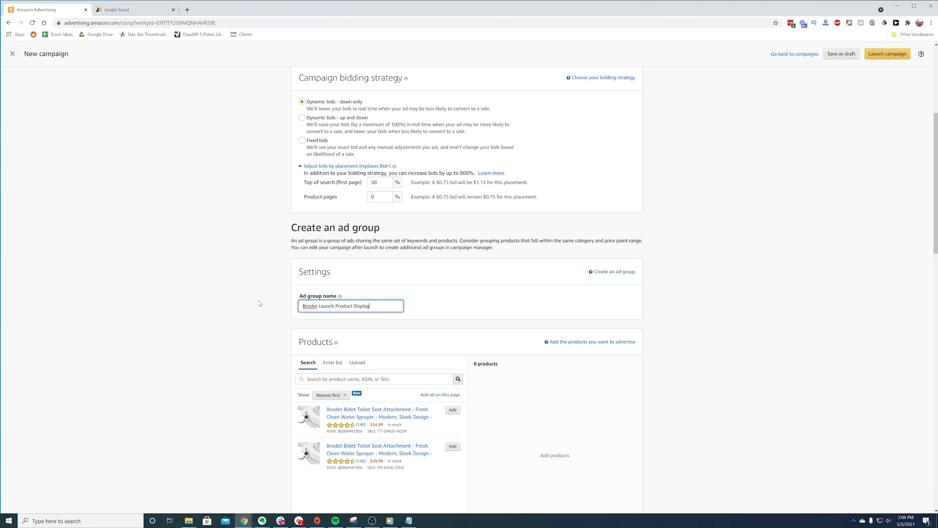
{"action": "left_click", "coordinate": [259, 300]}
Add the $49.99 Brodet bidet as the advertised product and choose product targeting for the ad group
{"action": "scroll", "coordinate": [260, 287], "scroll_direction": "down", "scroll_amount": 2}
{"action": "scroll", "coordinate": [259, 289], "scroll_direction": "down", "scroll_amount": 1}
{"action": "left_click", "coordinate": [453, 337]}
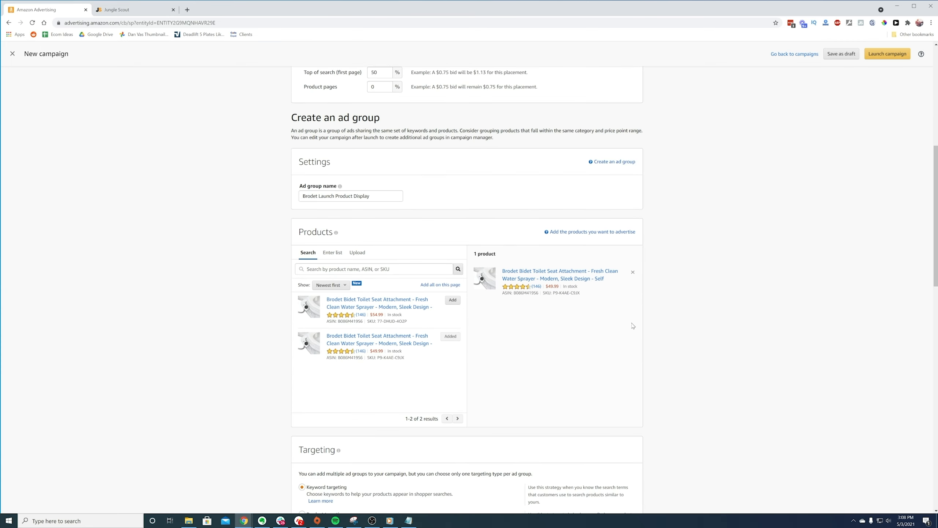
{"action": "scroll", "coordinate": [633, 326], "scroll_direction": "down", "scroll_amount": 6}
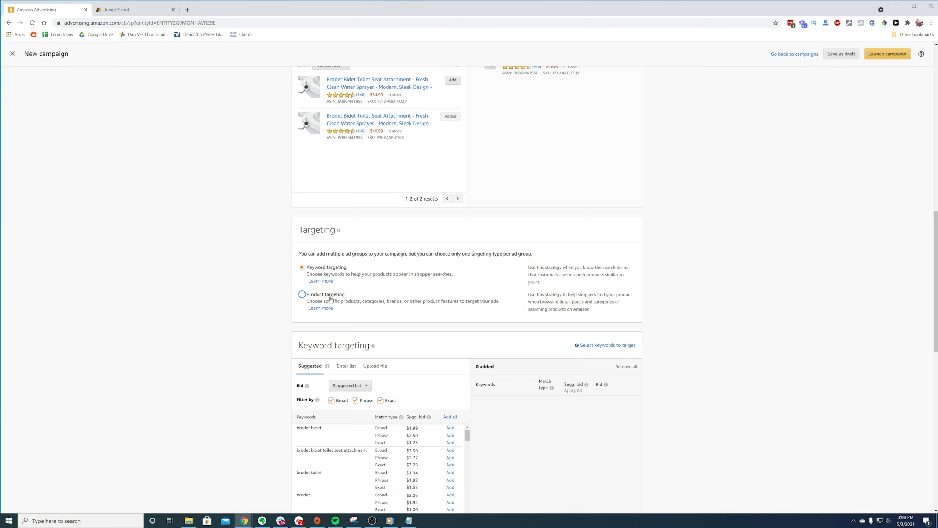
{"action": "left_click", "coordinate": [330, 300]}
{"action": "scroll", "coordinate": [243, 291], "scroll_direction": "down", "scroll_amount": 2}
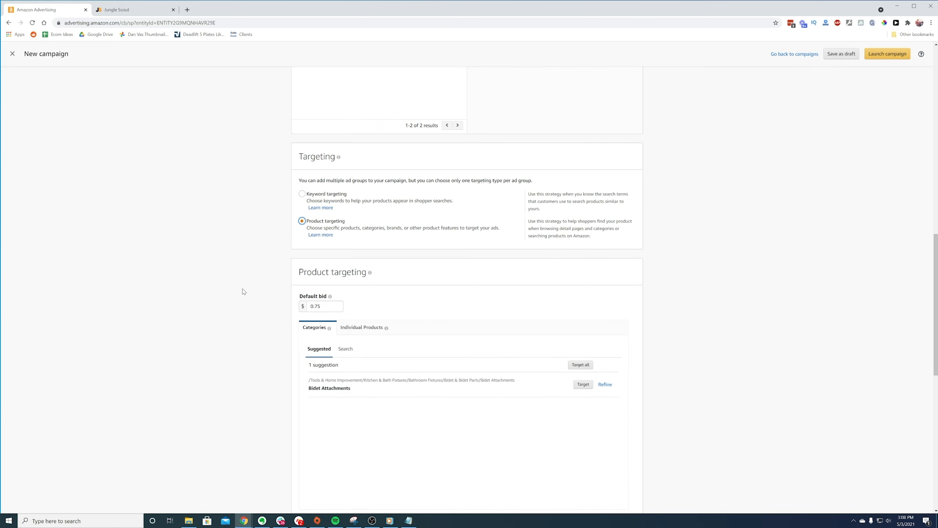
{"action": "scroll", "coordinate": [330, 240], "scroll_direction": "down", "scroll_amount": 2}
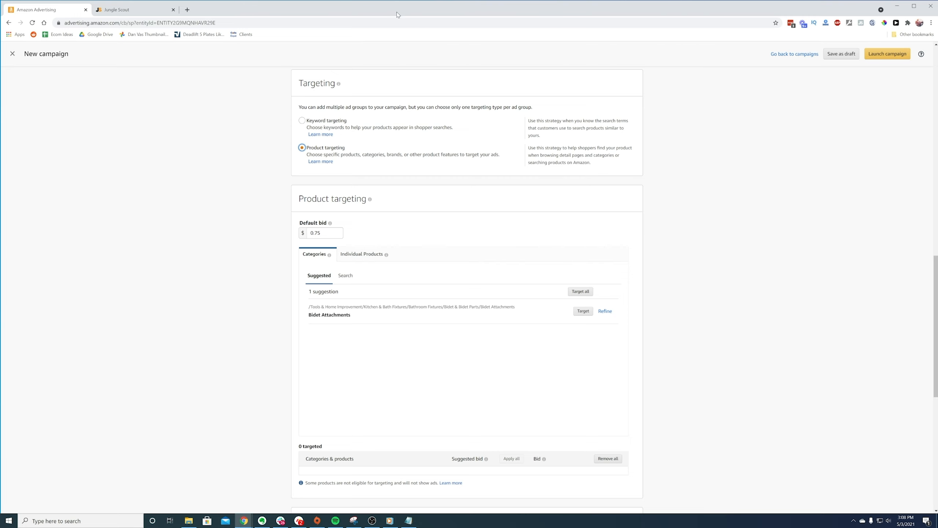
Open Amazon in a new browser tab, search for "brodet" and open the Brodet bidet listing
{"action": "left_click", "coordinate": [187, 9]}
{"action": "type", "text": "ama"}
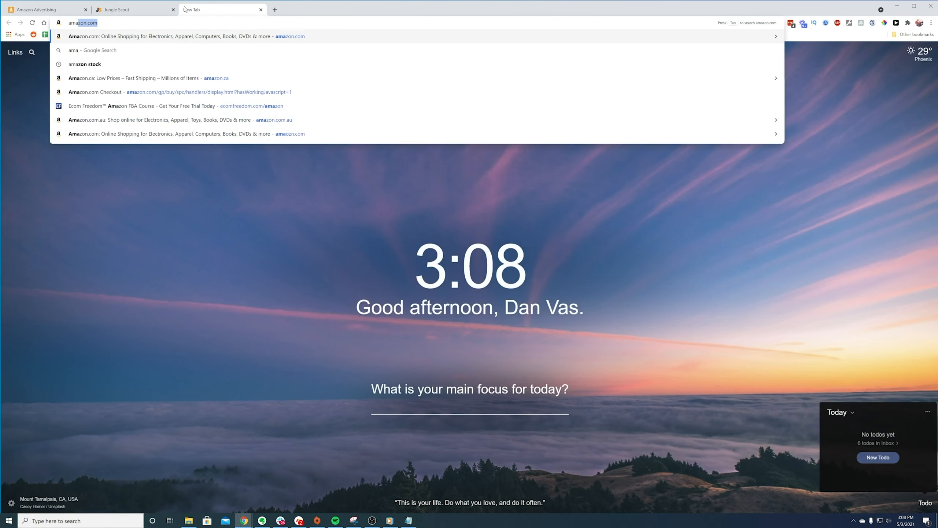
{"action": "key", "text": "Return"}
{"action": "left_click", "coordinate": [194, 63]}
{"action": "type", "text": "bi"}
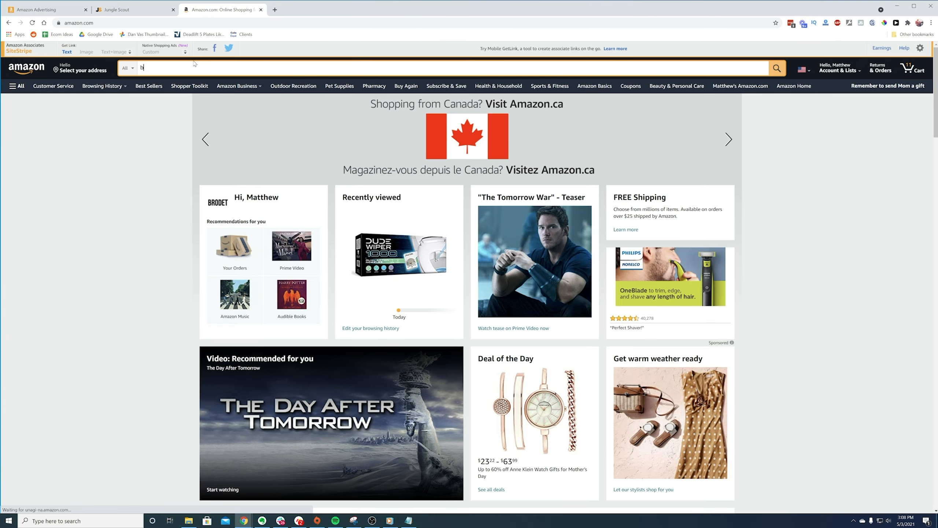
{"action": "type", "text": "det"}
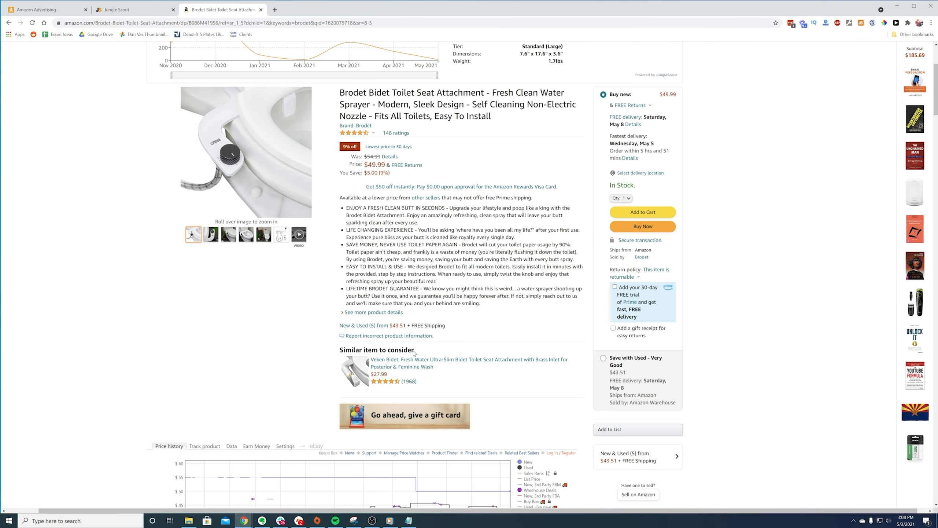
Examine the Brodet listing, including its sponsored related products and customer reviews
{"action": "scroll", "coordinate": [414, 353], "scroll_direction": "down", "scroll_amount": 15}
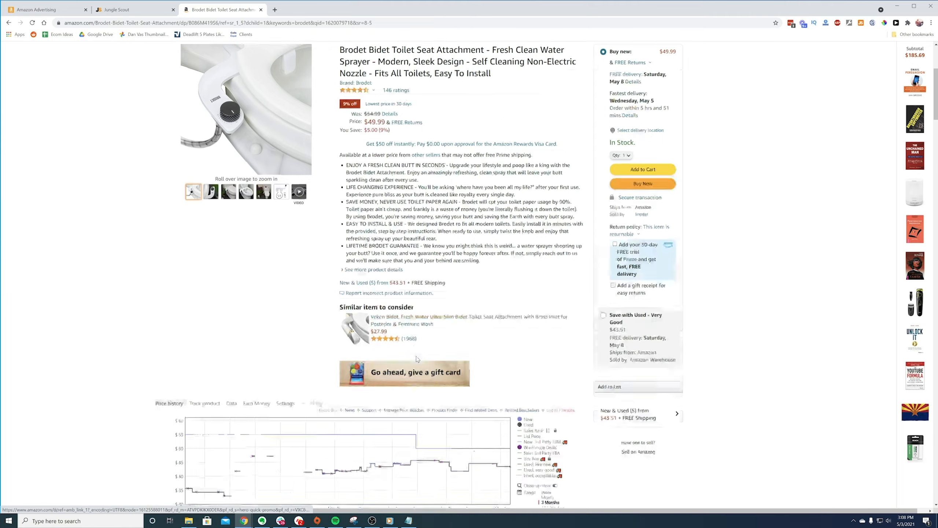
{"action": "scroll", "coordinate": [137, 325], "scroll_direction": "down", "scroll_amount": 20}
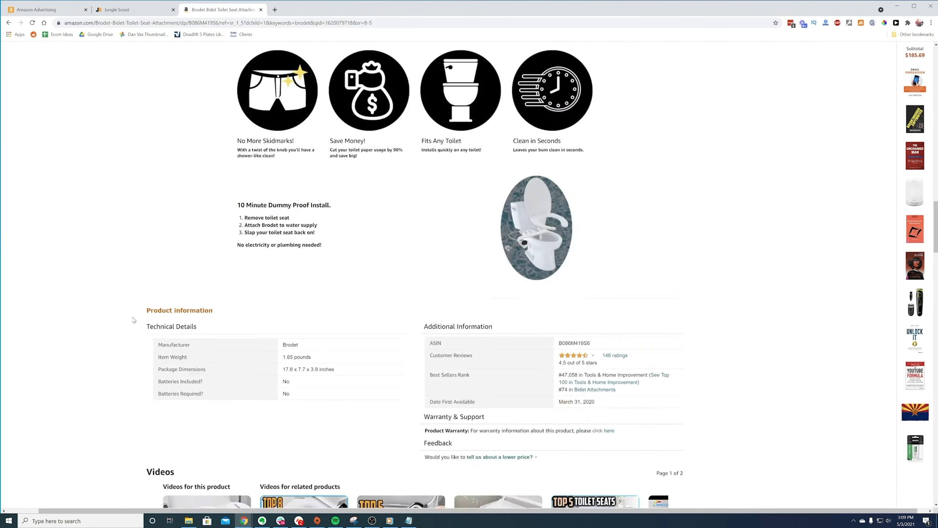
{"action": "scroll", "coordinate": [123, 311], "scroll_direction": "down", "scroll_amount": 3}
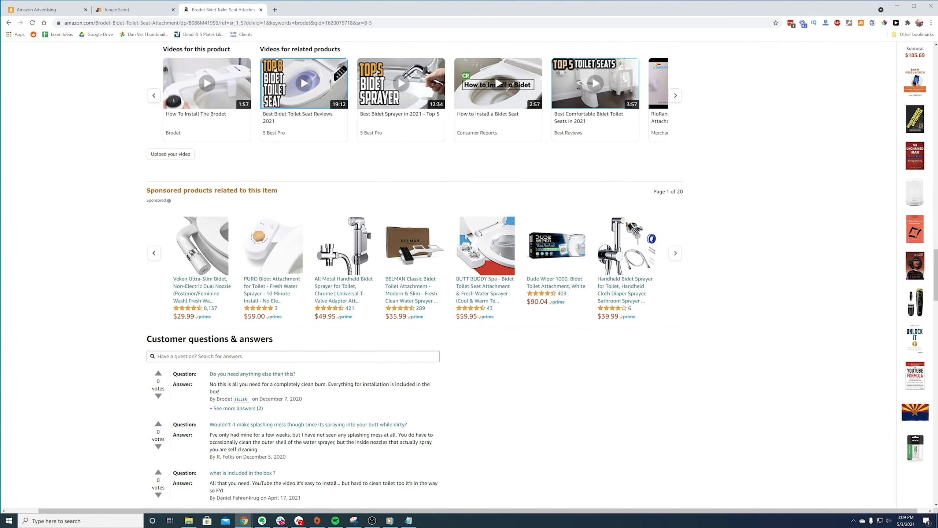
{"action": "scroll", "coordinate": [142, 364], "scroll_direction": "down", "scroll_amount": 7}
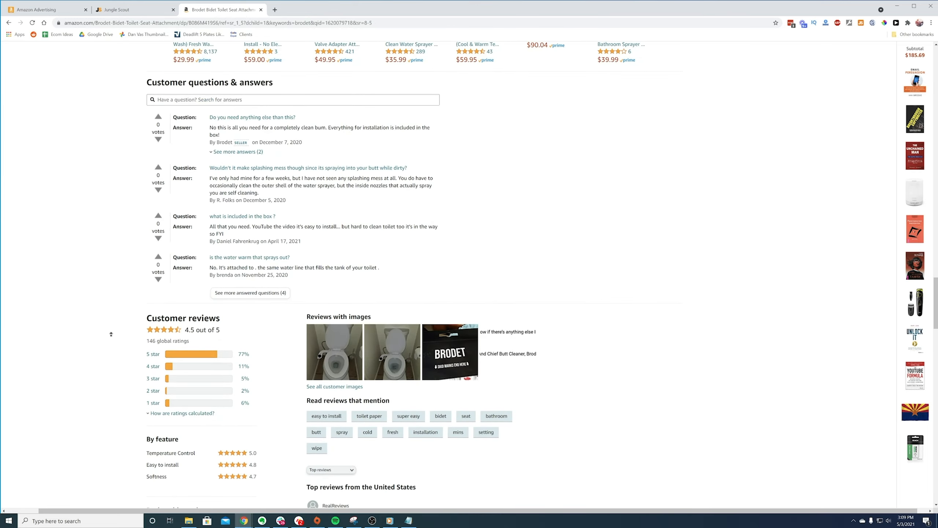
{"action": "scroll", "coordinate": [56, 200], "scroll_direction": "up", "scroll_amount": 20}
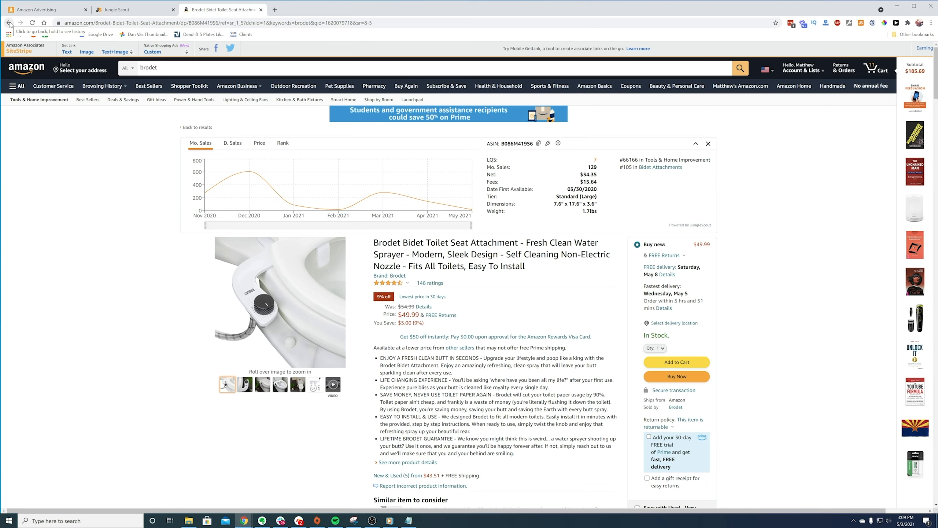
Go back to the Amazon search results and search for the keyword "bidet" copied from the notes
{"action": "left_click", "coordinate": [9, 23]}
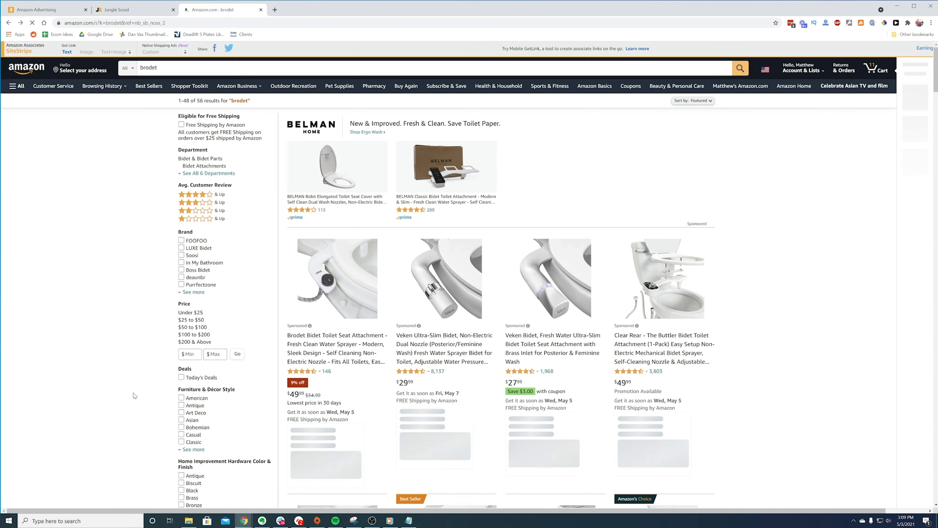
{"action": "left_click", "coordinate": [409, 520]}
{"action": "left_click", "coordinate": [336, 160]}
{"action": "double_click", "coordinate": [309, 134]}
{"action": "right_click", "coordinate": [311, 135]}
{"action": "left_click", "coordinate": [327, 162]}
{"action": "double_click", "coordinate": [148, 68]}
{"action": "key", "text": "ctrl+v"}
{"action": "key", "text": "Return"}
Open the LUXE Bidet Neo 185 and LUXE Bidet Neo 120 listings in new browser tabs
{"action": "scroll", "coordinate": [560, 247], "scroll_direction": "down", "scroll_amount": 2}
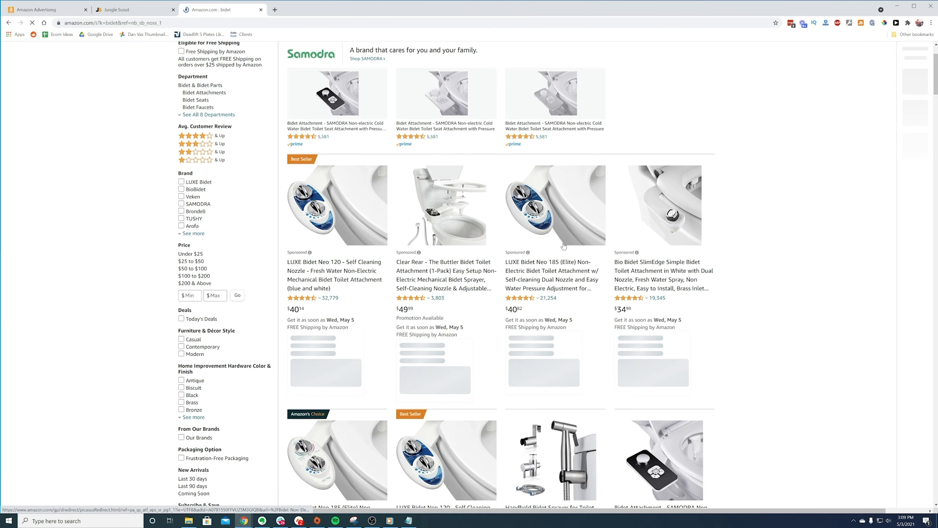
{"action": "scroll", "coordinate": [560, 247], "scroll_direction": "down", "scroll_amount": 5}
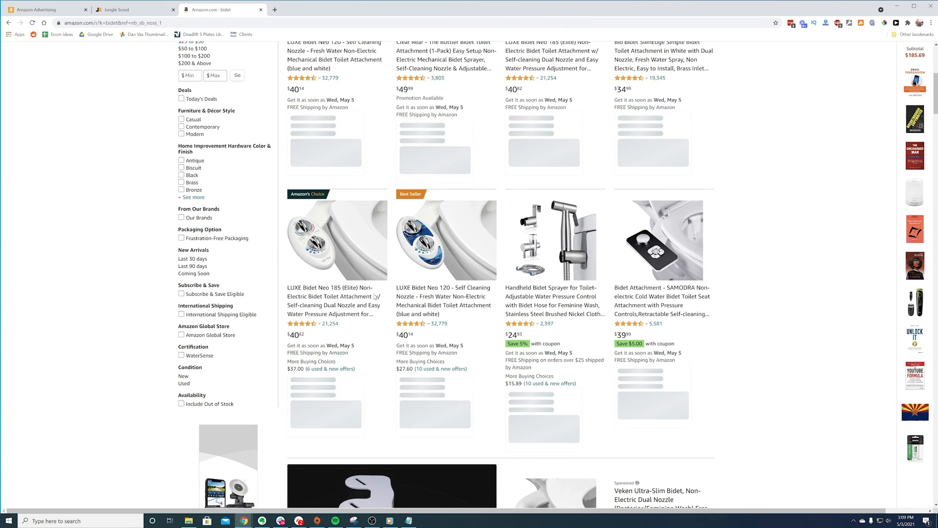
{"action": "left_click", "coordinate": [320, 298], "text": "ctrl"}
{"action": "left_click", "coordinate": [545, 328], "text": "ctrl"}
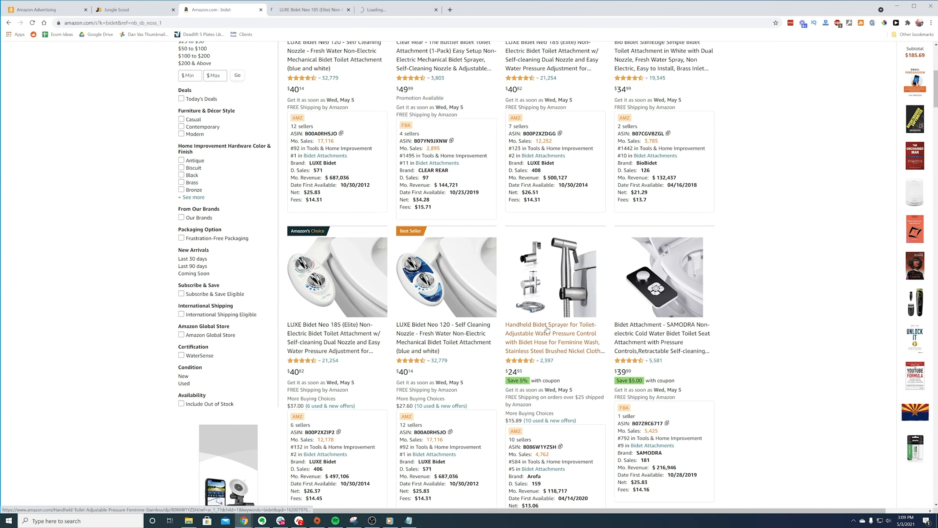
Examine the LUXE Bidet Neo 185 listing's price, ratings and sales data as a possible product target
{"action": "key", "text": "ctrl+Tab"}
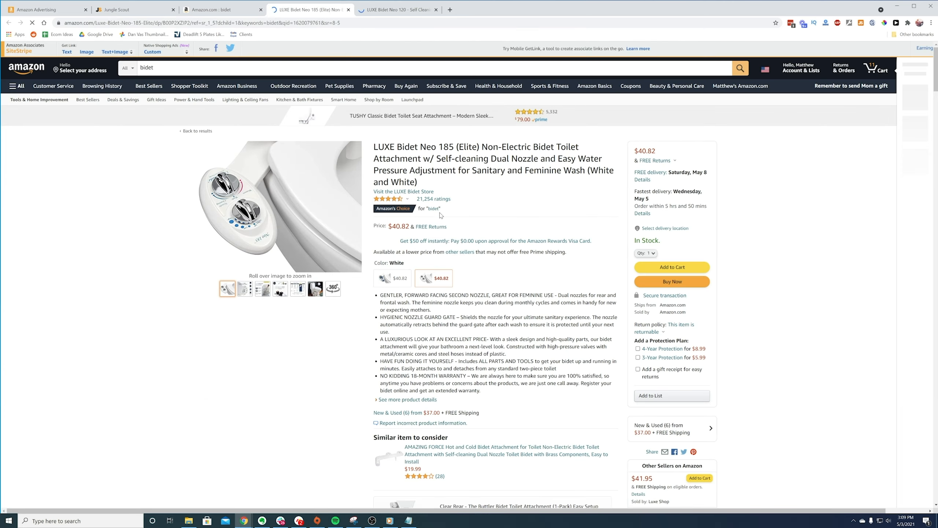
{"action": "scroll", "coordinate": [468, 291], "scroll_direction": "down", "scroll_amount": 2}
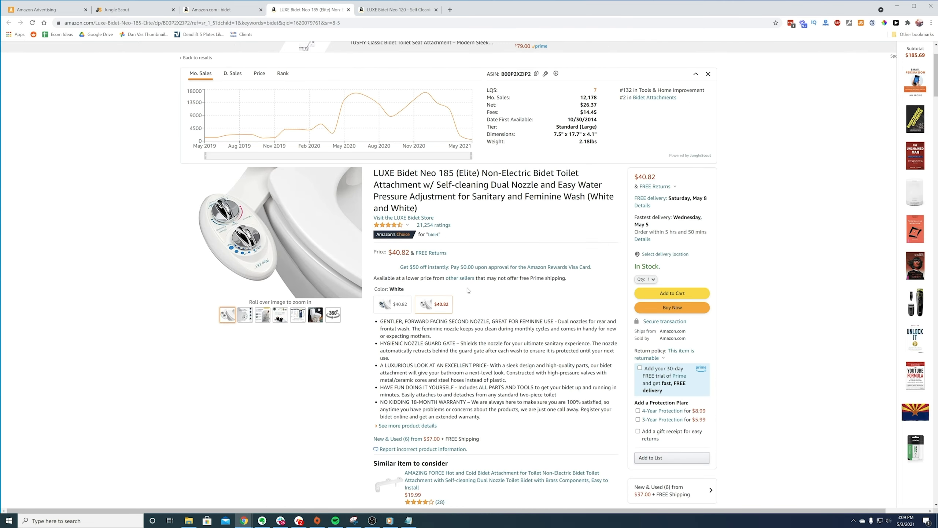
{"action": "scroll", "coordinate": [469, 291], "scroll_direction": "down", "scroll_amount": 3}
{"action": "scroll", "coordinate": [468, 291], "scroll_direction": "up", "scroll_amount": 3}
{"action": "mouse_move", "coordinate": [248, 320]}
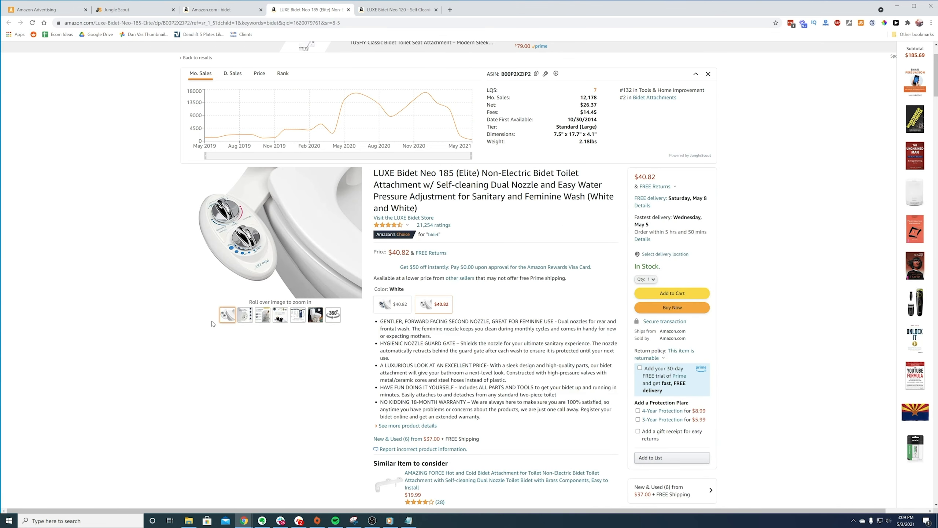
Return to the "bidet" search results, look for further competing bidets and open the Veken Ultra-Slim Bidet listing
{"action": "scroll", "coordinate": [582, 411], "scroll_direction": "down", "scroll_amount": 2}
{"action": "scroll", "coordinate": [413, 252], "scroll_direction": "up", "scroll_amount": 3}
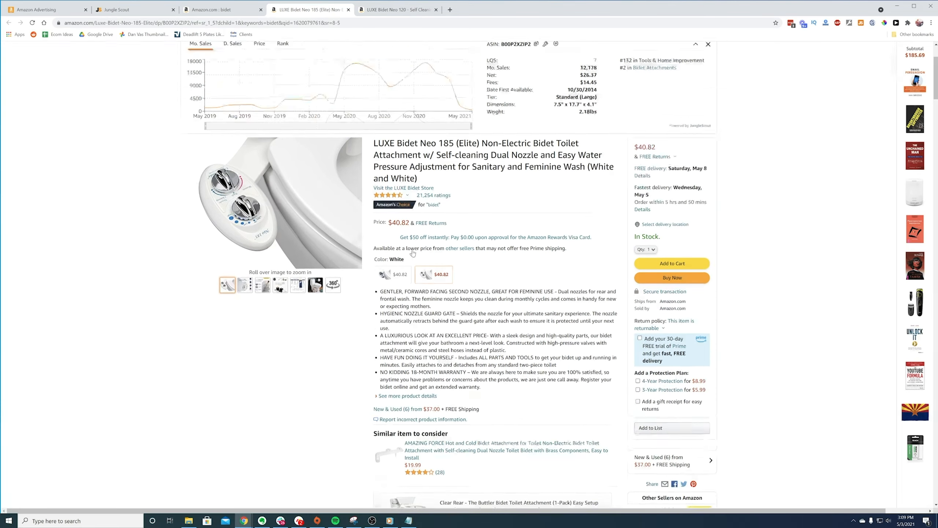
{"action": "left_click", "coordinate": [212, 10]}
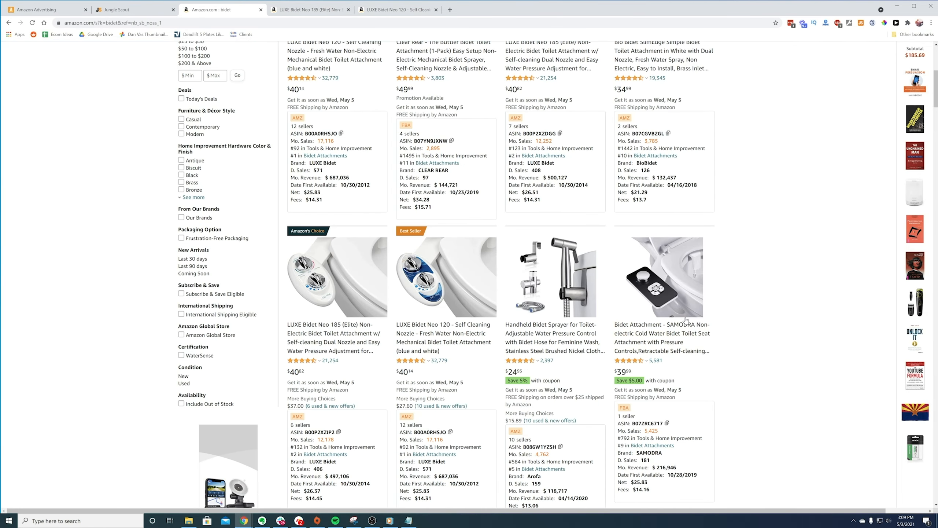
{"action": "scroll", "coordinate": [623, 334], "scroll_direction": "down", "scroll_amount": 4}
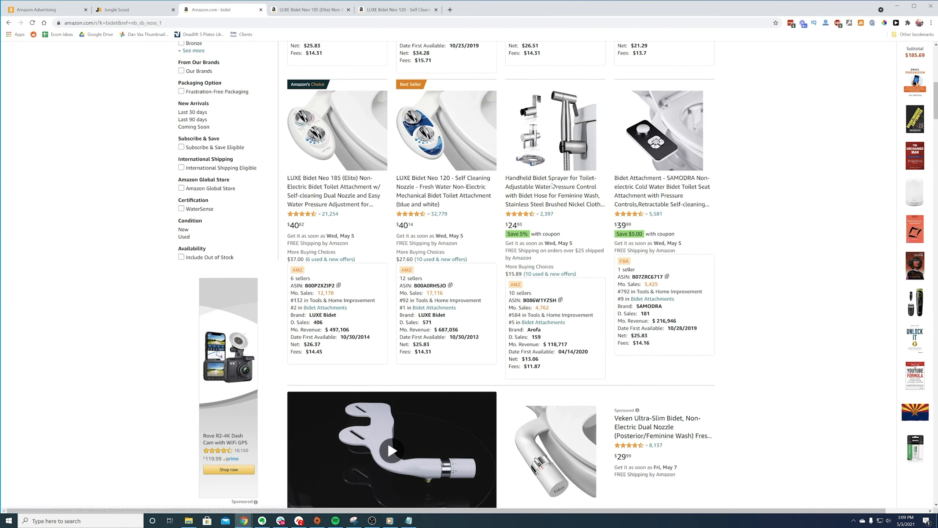
{"action": "scroll", "coordinate": [551, 185], "scroll_direction": "down", "scroll_amount": 3}
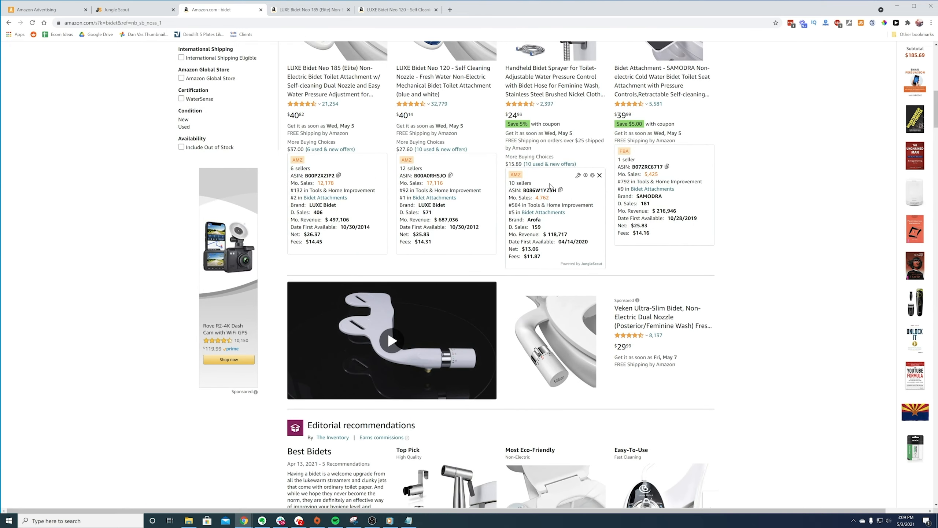
{"action": "scroll", "coordinate": [550, 185], "scroll_direction": "down", "scroll_amount": 3}
{"action": "scroll", "coordinate": [547, 184], "scroll_direction": "down", "scroll_amount": 5}
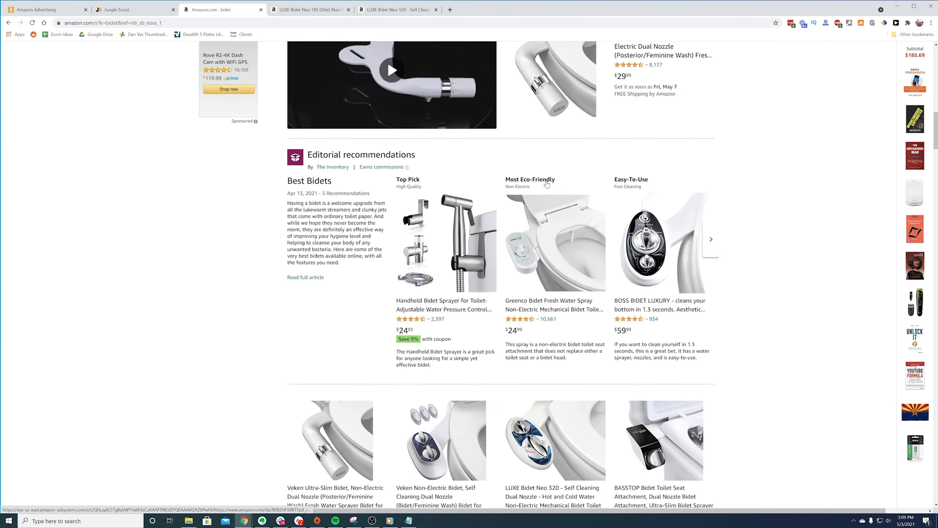
{"action": "scroll", "coordinate": [547, 184], "scroll_direction": "down", "scroll_amount": 2}
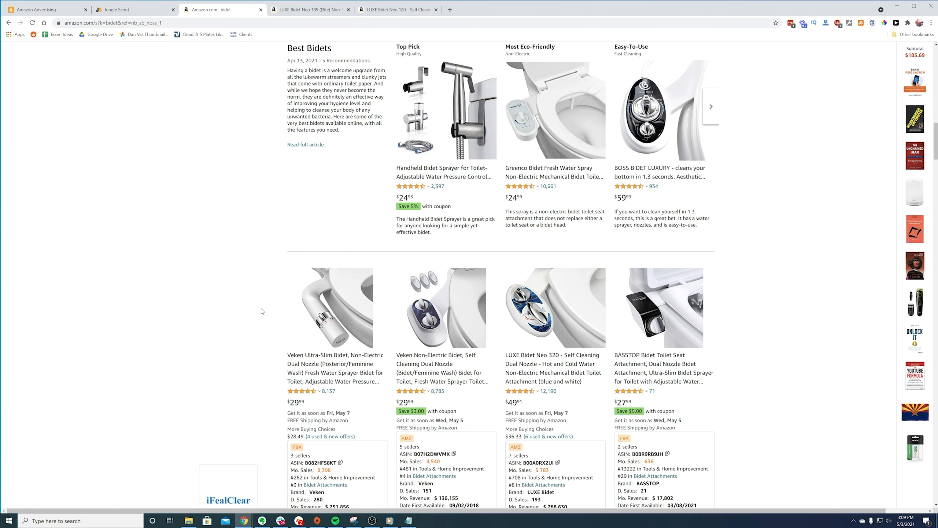
{"action": "scroll", "coordinate": [428, 373], "scroll_direction": "down", "scroll_amount": 2}
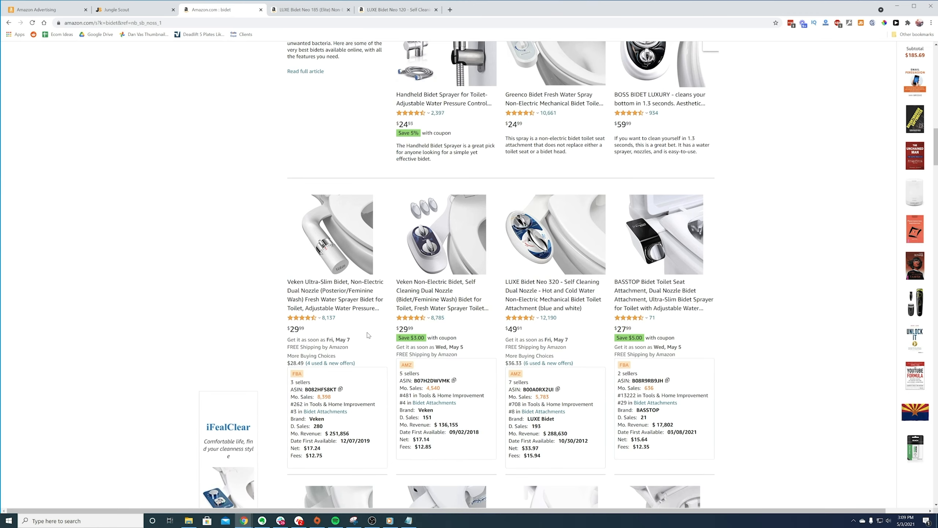
{"action": "left_click", "coordinate": [348, 305]}
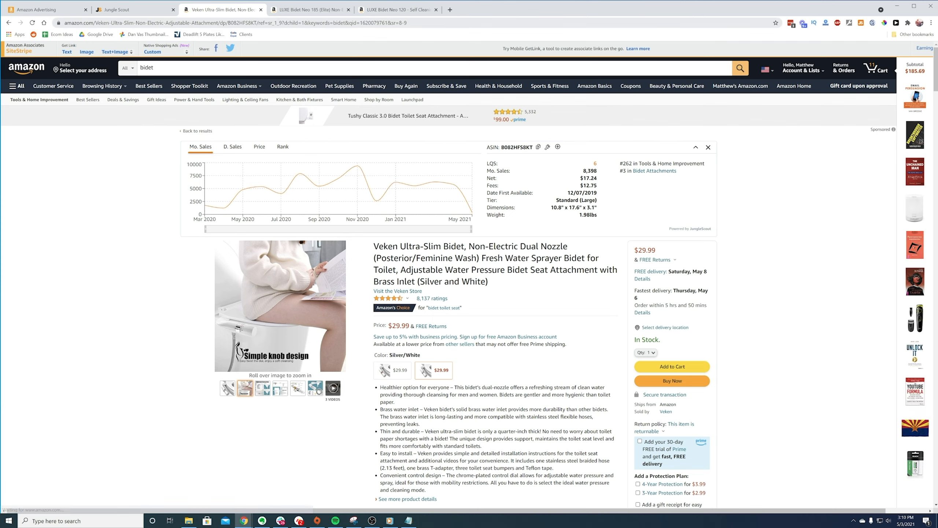
Copy the Veken Ultra-Slim Bidet's ASIN from the web address of its listing
{"action": "double_click", "coordinate": [259, 23]}
{"action": "double_click", "coordinate": [275, 23]}
{"action": "right_click", "coordinate": [276, 22]}
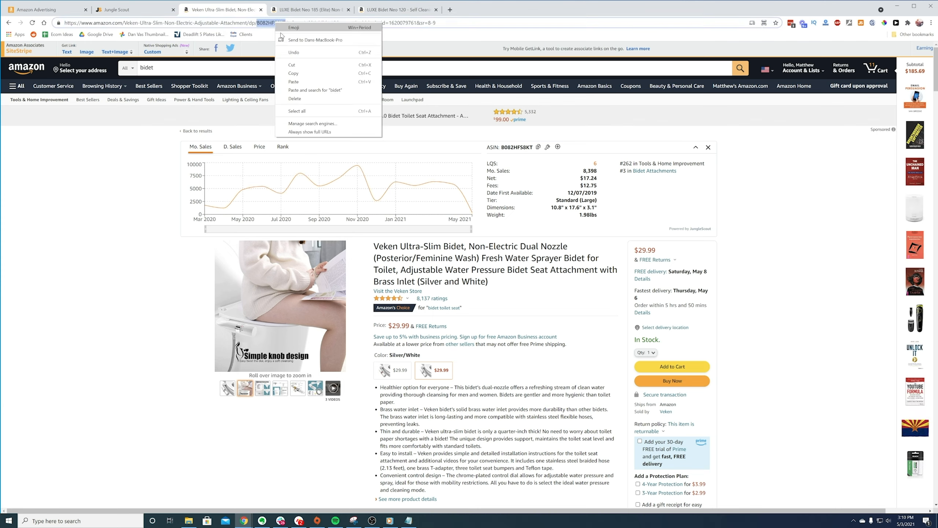
{"action": "left_click", "coordinate": [293, 73]}
{"action": "left_click", "coordinate": [259, 24]}
{"action": "left_click_drag", "start_coordinate": [258, 24], "coordinate": [294, 23]}
{"action": "left_click", "coordinate": [290, 24]}
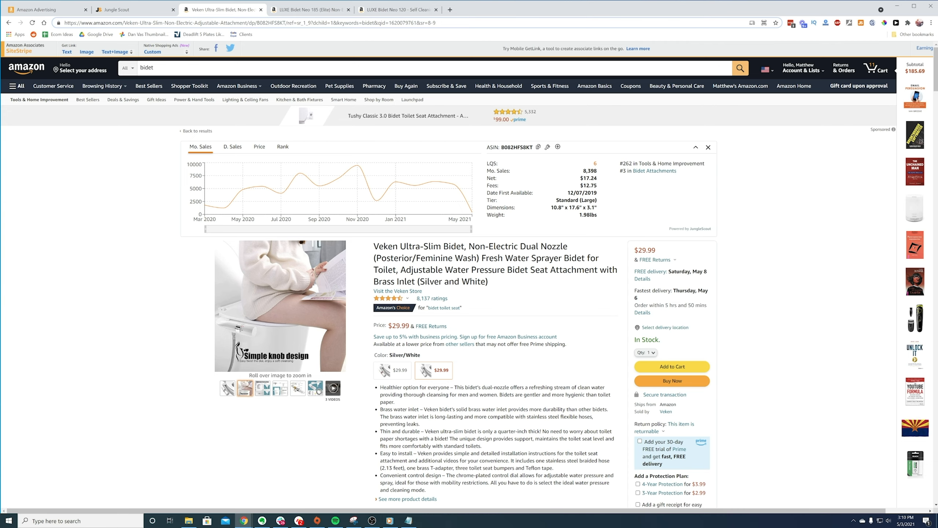
In the campaign's product targeting, switch to entering a list of individual products and add the ASIN B082HFS8KT
{"action": "left_click", "coordinate": [69, 15]}
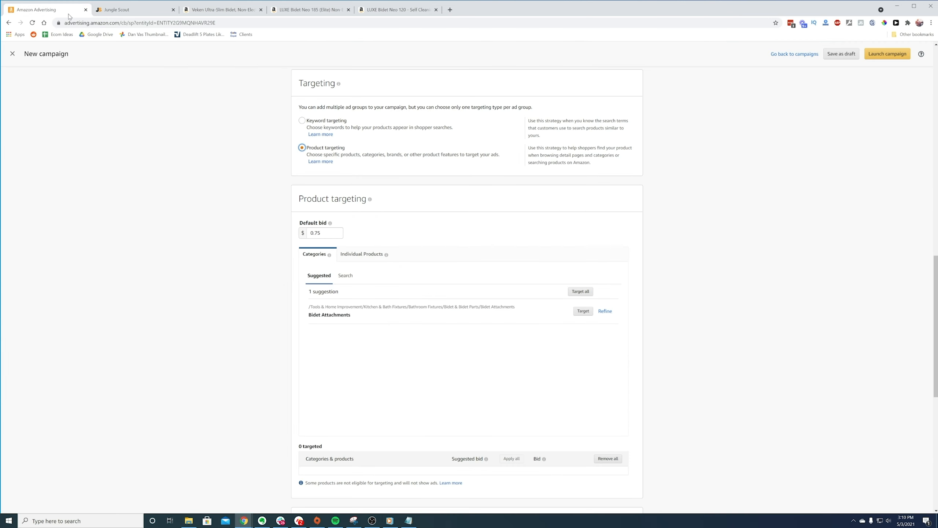
{"action": "left_click", "coordinate": [354, 255]}
{"action": "left_click", "coordinate": [384, 275]}
{"action": "right_click", "coordinate": [383, 299]}
{"action": "left_click", "coordinate": [401, 354]}
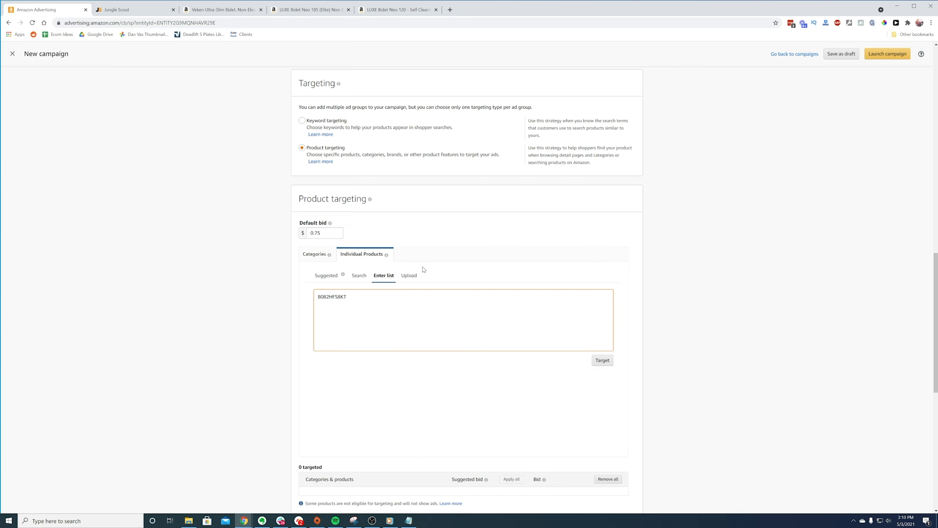
{"action": "scroll", "coordinate": [467, 291], "scroll_direction": "down", "scroll_amount": 1}
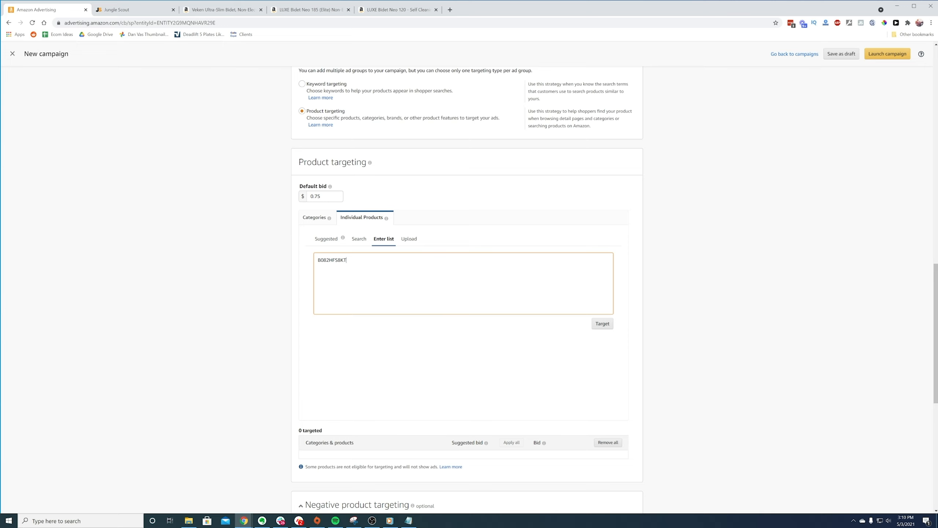
Copy the LUXE Bidet Neo 120's ASIN from its listing and add B00A0RHSJO to the campaign's product list
{"action": "left_click", "coordinate": [311, 10]}
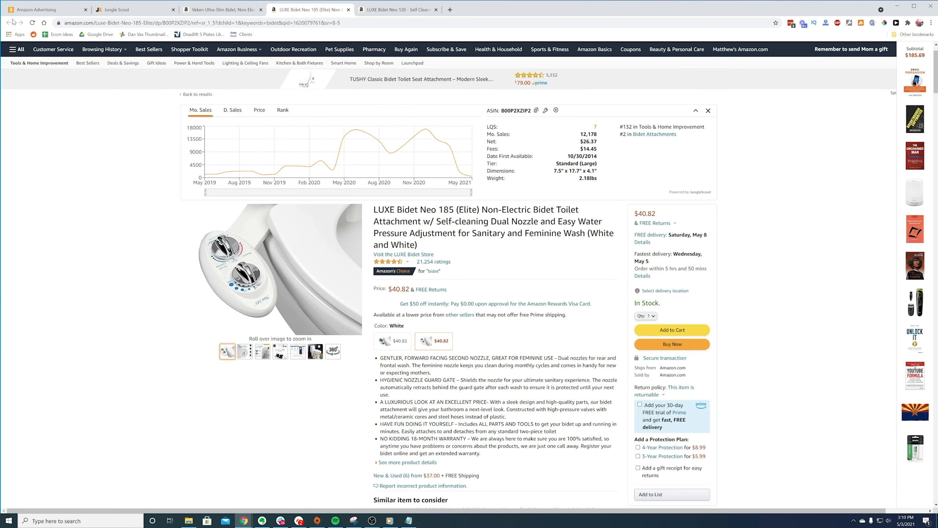
{"action": "left_click", "coordinate": [384, 11]}
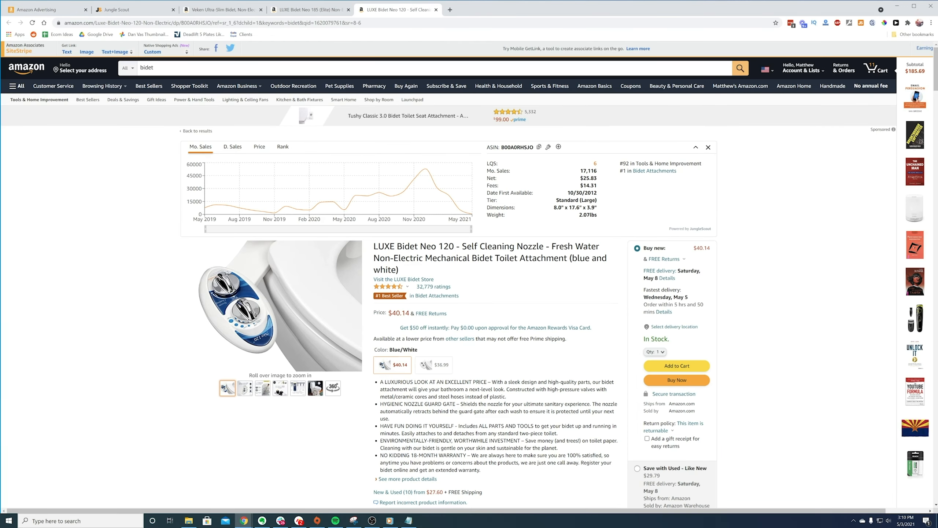
{"action": "left_click", "coordinate": [231, 23]}
{"action": "double_click", "coordinate": [231, 23]}
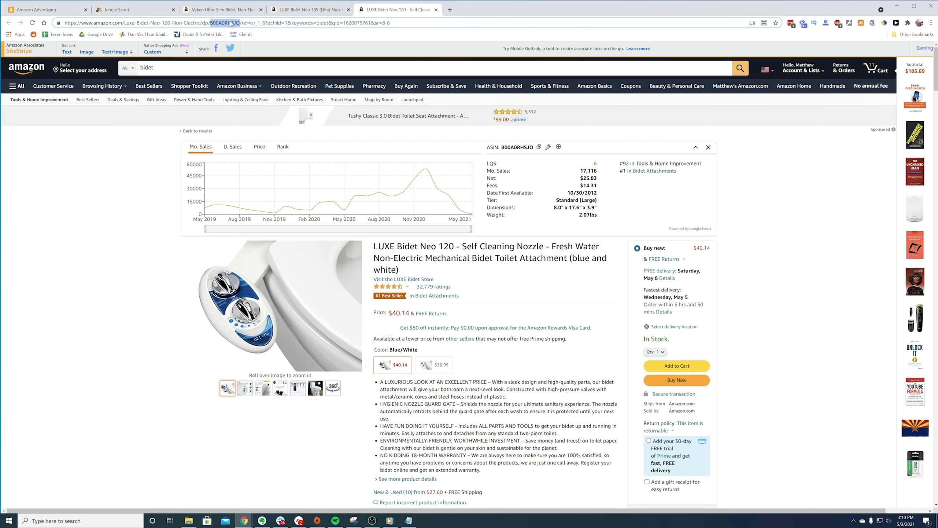
{"action": "key", "text": "ctrl+c"}
{"action": "left_click", "coordinate": [37, 9]}
{"action": "key", "text": "ctrl+v"}
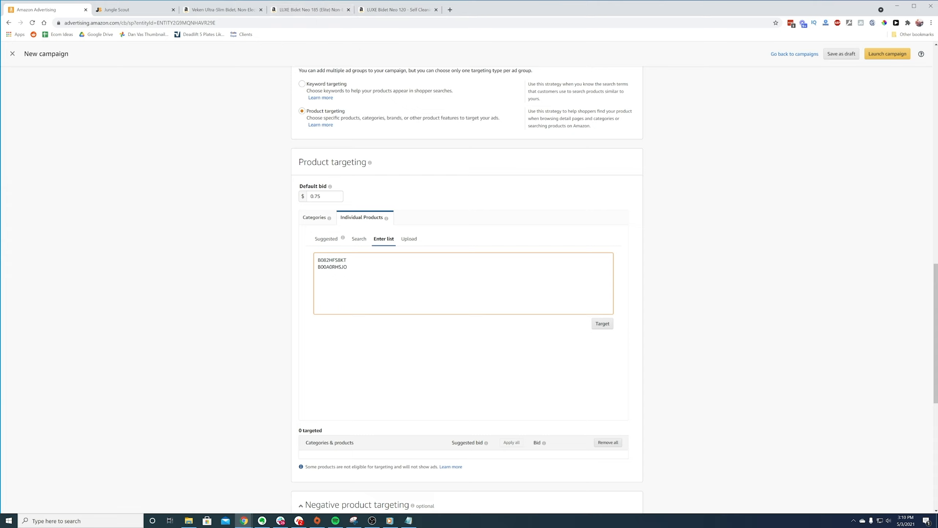
Target both listed competitor products and launch the product targeting campaign
{"action": "left_click_drag", "start_coordinate": [349, 268], "coordinate": [313, 253]}
{"action": "left_click", "coordinate": [348, 267]}
{"action": "left_click", "coordinate": [602, 323]}
{"action": "scroll", "coordinate": [517, 296], "scroll_direction": "down", "scroll_amount": 5}
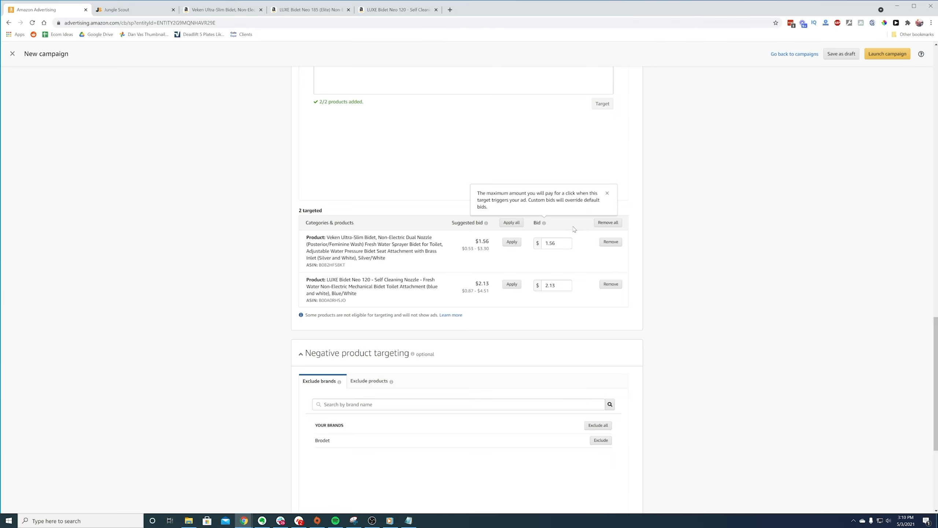
{"action": "scroll", "coordinate": [761, 266], "scroll_direction": "down", "scroll_amount": 3}
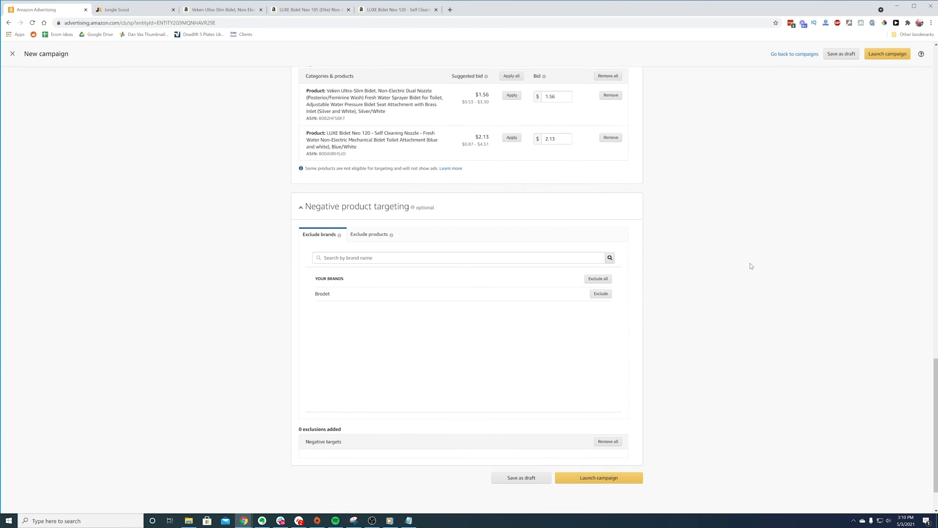
{"action": "left_click", "coordinate": [603, 482]}
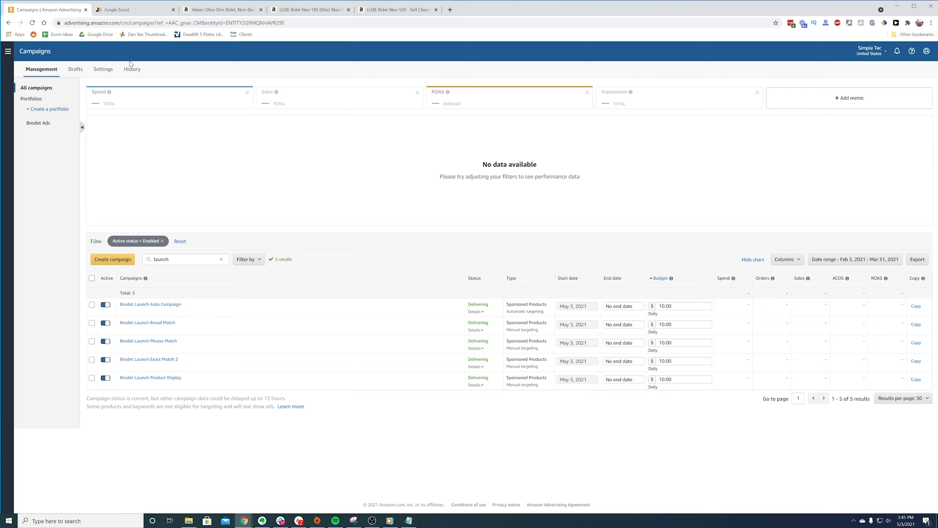
Create and run a summary Search term report for Sponsored Products covering the last 30 days
{"action": "left_click", "coordinate": [7, 51]}
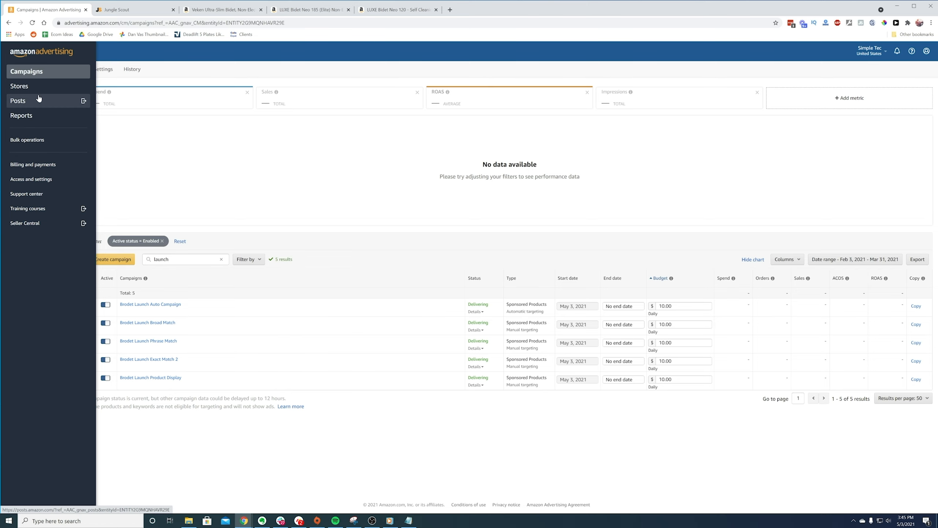
{"action": "left_click", "coordinate": [43, 116]}
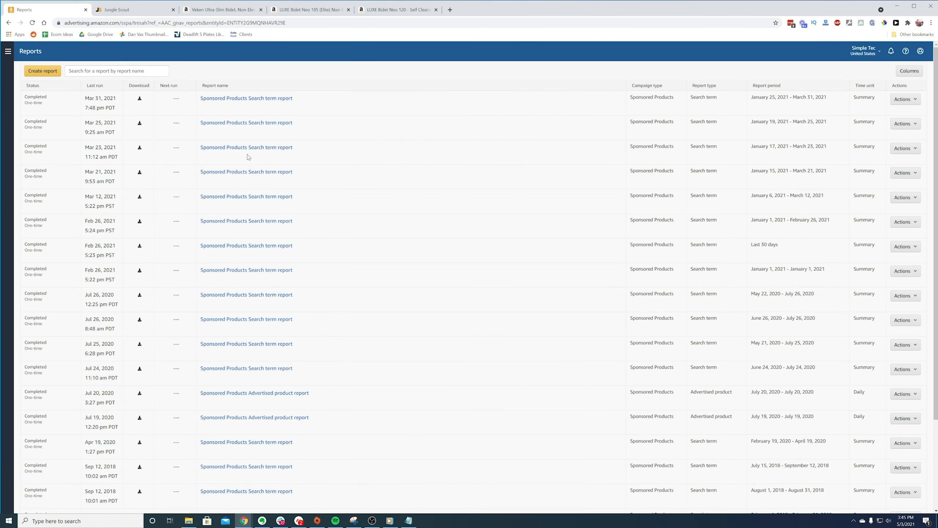
{"action": "left_click", "coordinate": [47, 73]}
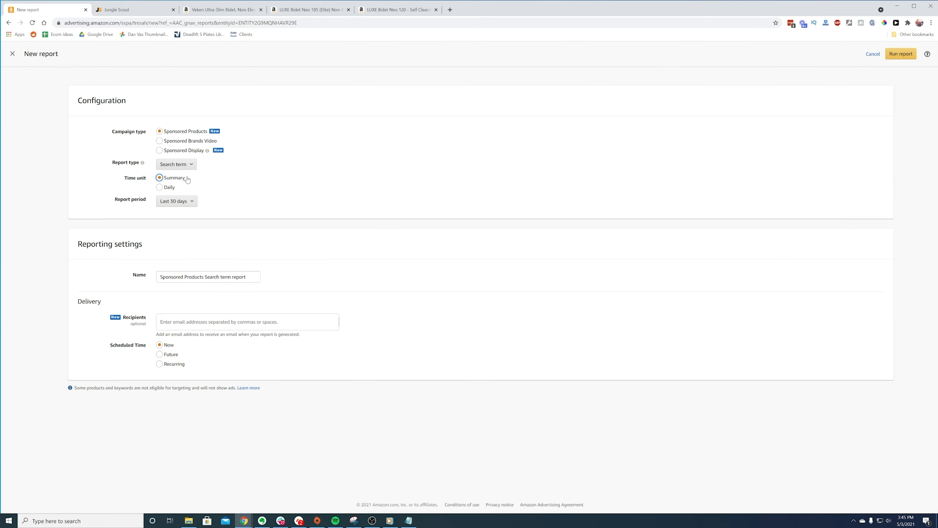
{"action": "left_click", "coordinate": [193, 133]}
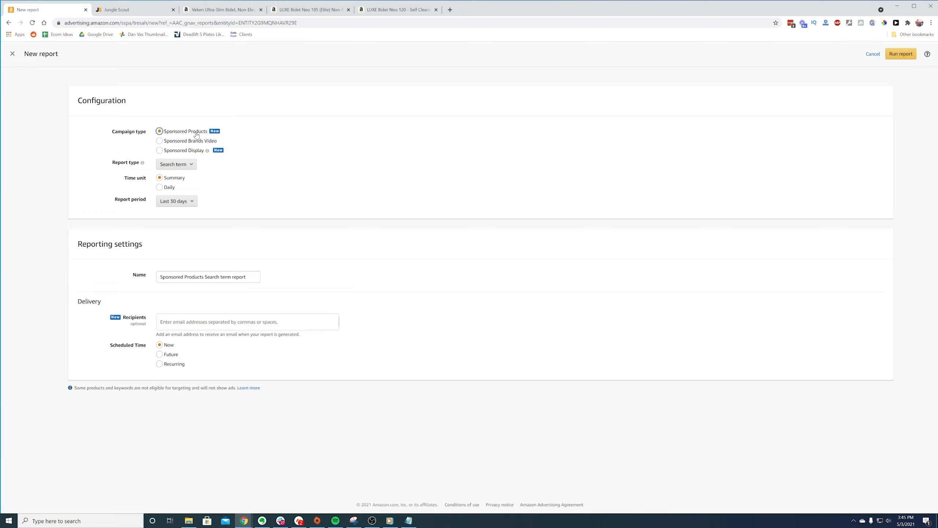
{"action": "left_click", "coordinate": [187, 164]}
{"action": "left_click", "coordinate": [183, 174]}
{"action": "left_click", "coordinate": [185, 239]}
{"action": "left_click", "coordinate": [900, 54]}
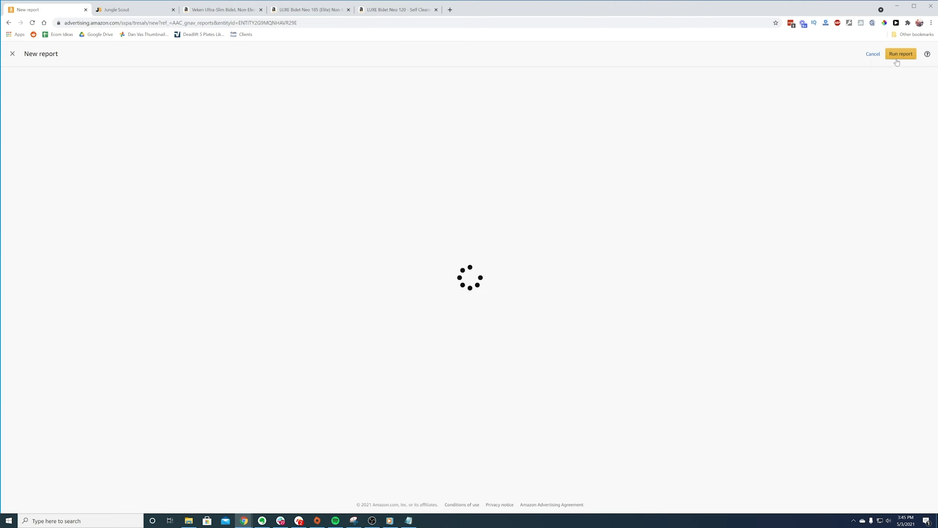
Refresh the report's page, download the finished search term report and open the file in Excel
{"action": "left_click", "coordinate": [32, 23]}
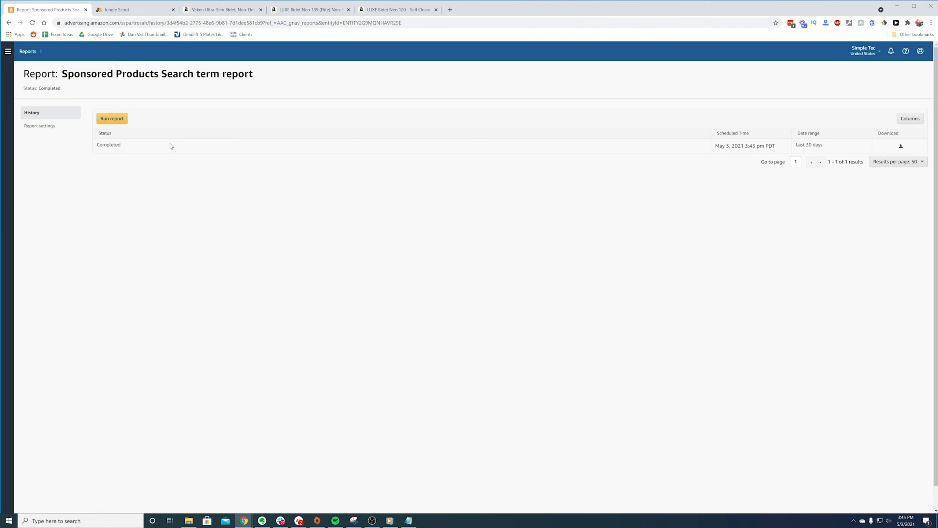
{"action": "left_click", "coordinate": [900, 146]}
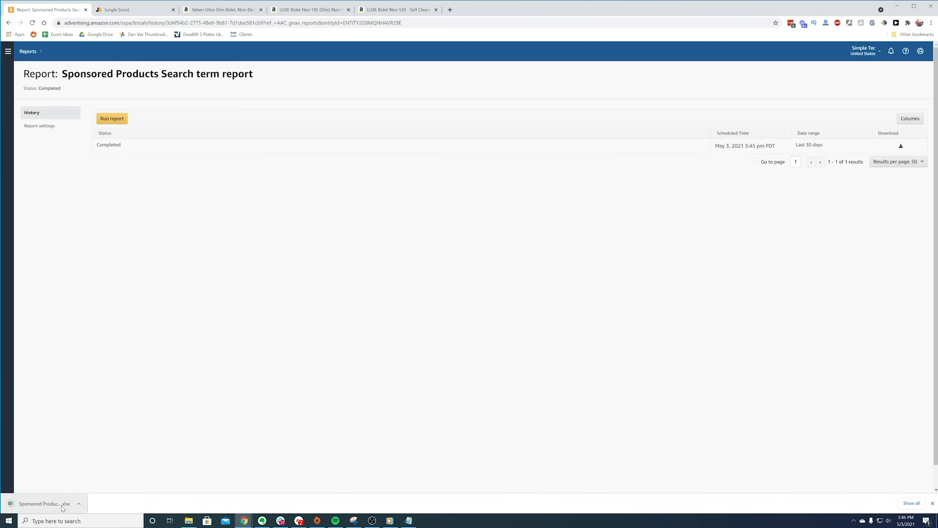
{"action": "left_click", "coordinate": [63, 505]}
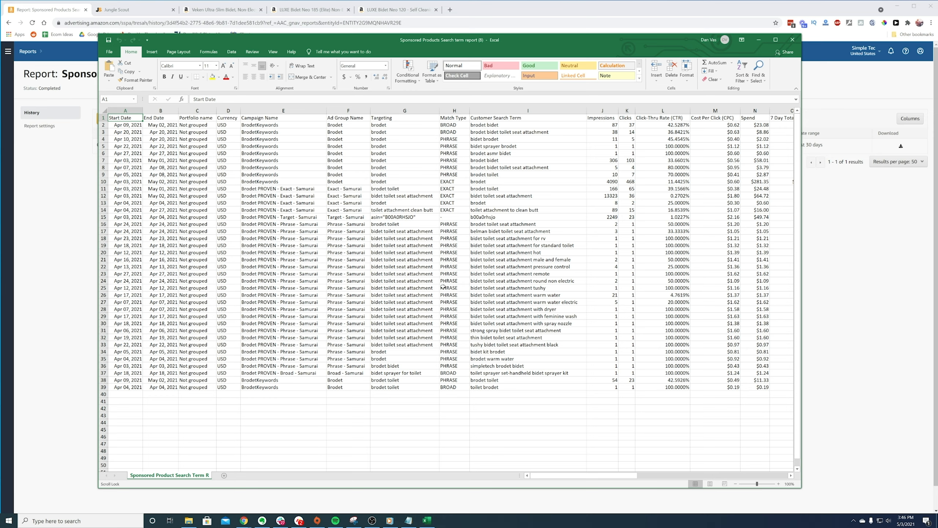
Sort the whole search term report by Total Advertising Cost of Sales (ACoS) from highest to lowest
{"action": "left_click", "coordinate": [280, 346]}
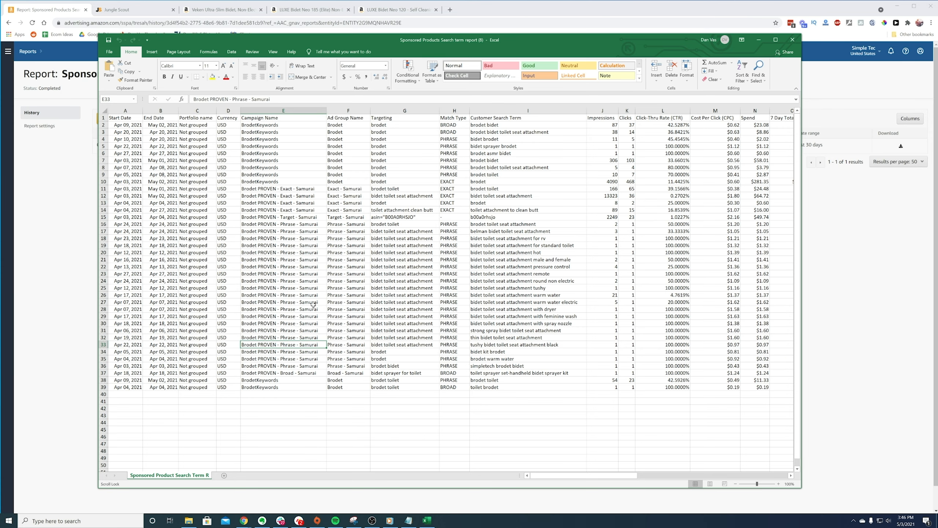
{"action": "left_click", "coordinate": [488, 119]}
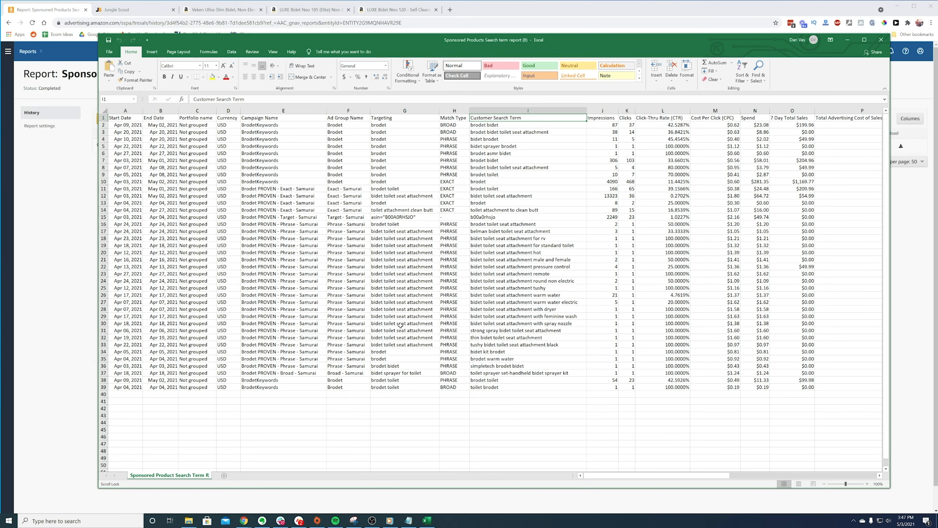
{"action": "left_click_drag", "start_coordinate": [615, 44], "coordinate": [540, 44]}
{"action": "left_click", "coordinate": [646, 204]}
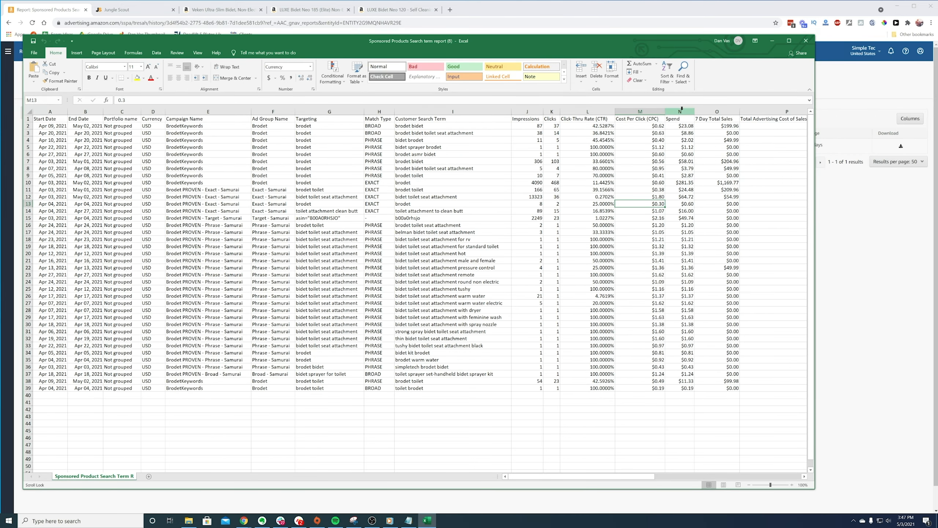
{"action": "left_click_drag", "start_coordinate": [615, 477], "coordinate": [642, 477]}
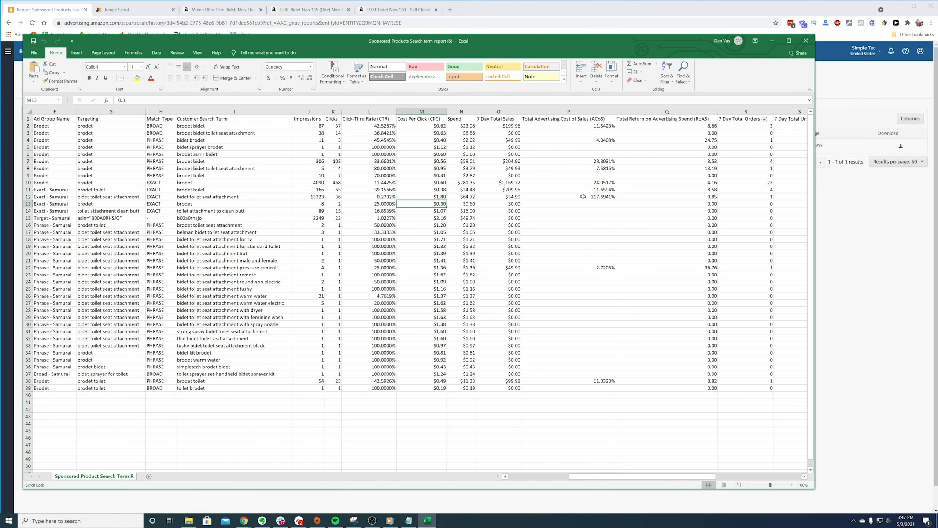
{"action": "left_click", "coordinate": [598, 108]}
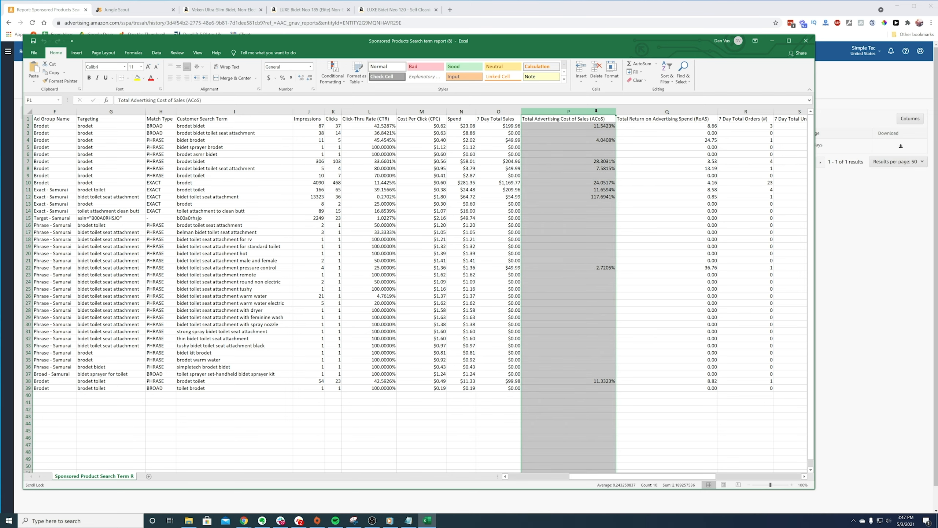
{"action": "left_click", "coordinate": [156, 52]}
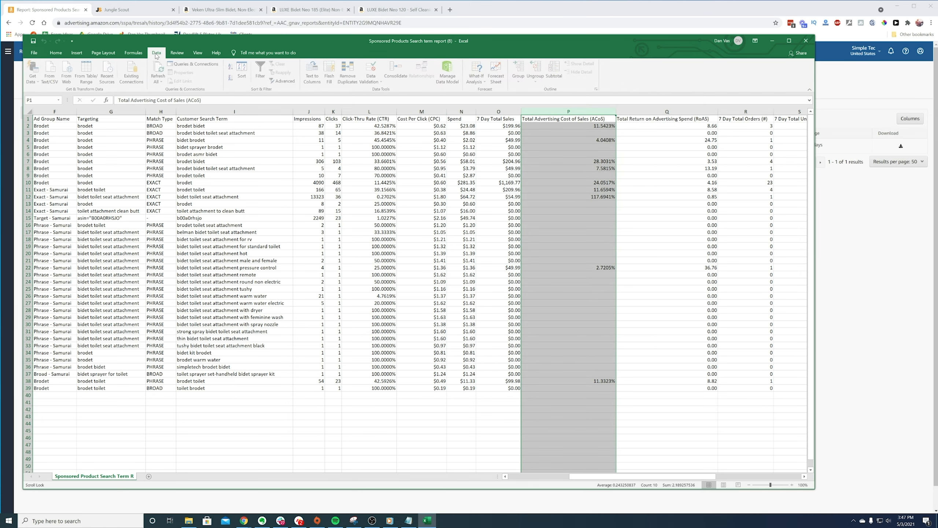
{"action": "left_click", "coordinate": [232, 79]}
{"action": "key", "text": "Escape"}
{"action": "left_click", "coordinate": [232, 79]}
{"action": "left_click", "coordinate": [401, 246]}
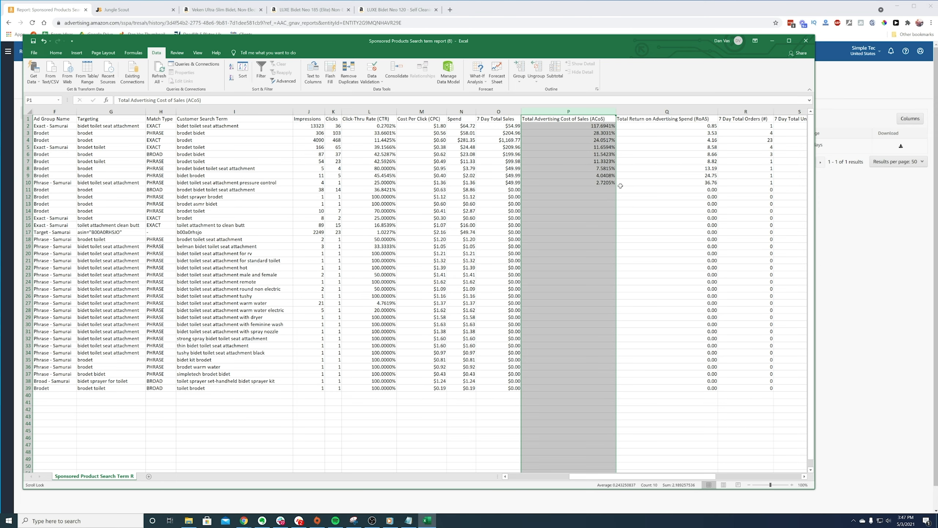
Examine the highest-ACoS search term's row in the report, including its sales, targeting, ad group and campaign name
{"action": "left_click", "coordinate": [624, 147]}
{"action": "mouse_move", "coordinate": [606, 476]}
{"action": "left_mouse_down"}
{"action": "mouse_move", "coordinate": [620, 476]}
{"action": "mouse_move", "coordinate": [582, 470]}
{"action": "mouse_move", "coordinate": [606, 469]}
{"action": "left_mouse_up"}
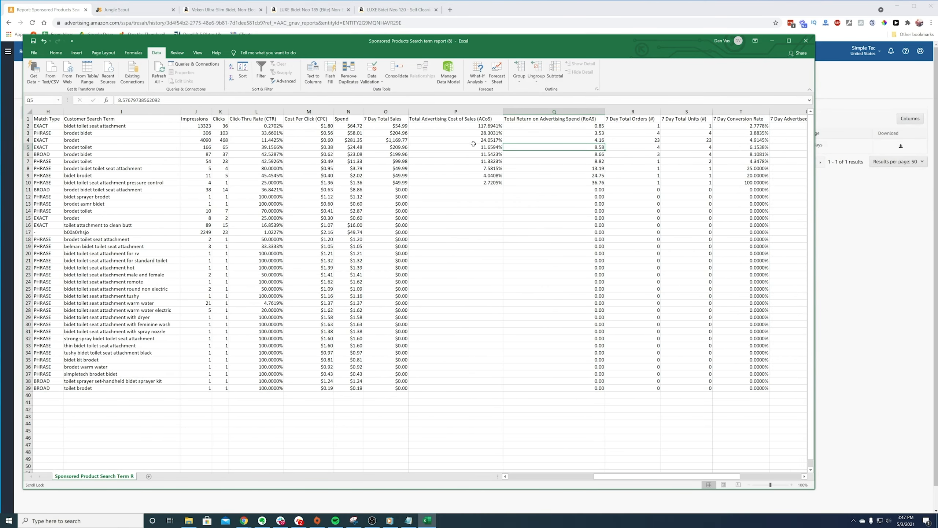
{"action": "left_click", "coordinate": [491, 126]}
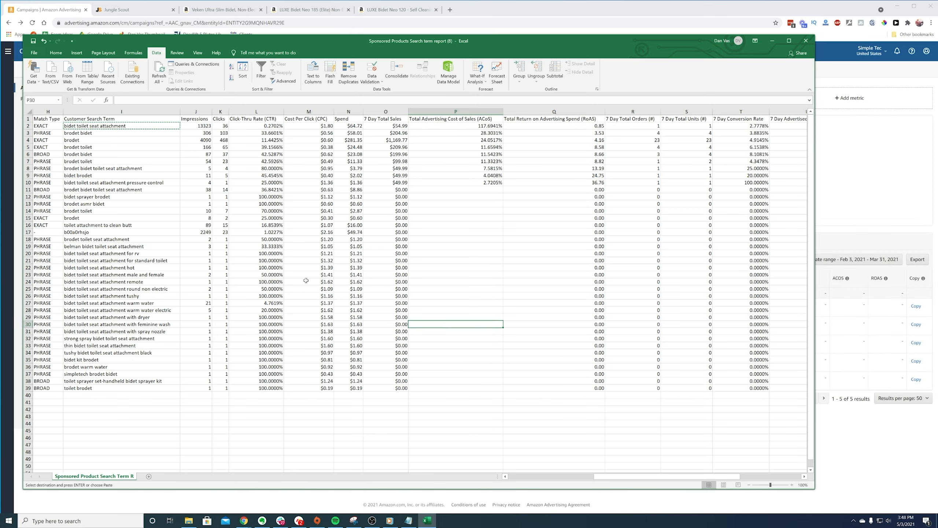
{"action": "left_click_drag", "start_coordinate": [633, 477], "coordinate": [609, 477]}
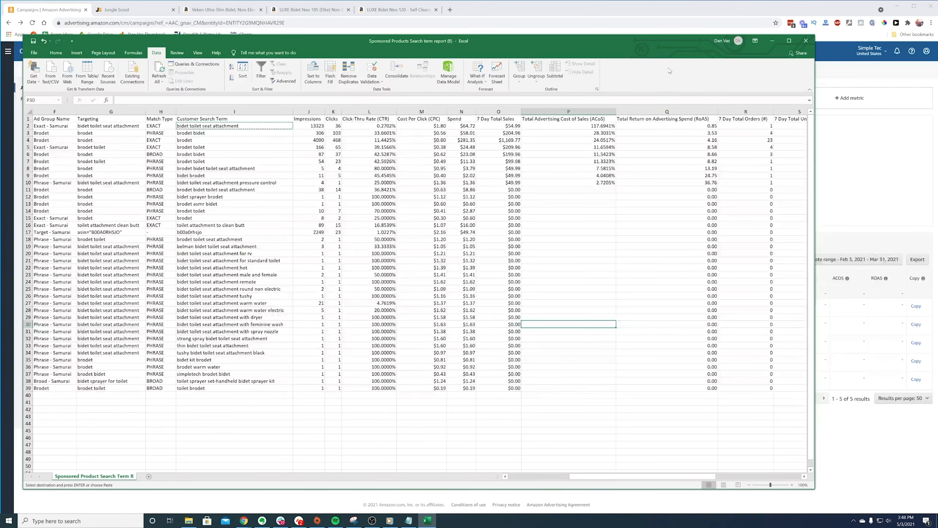
{"action": "left_click", "coordinate": [226, 126]}
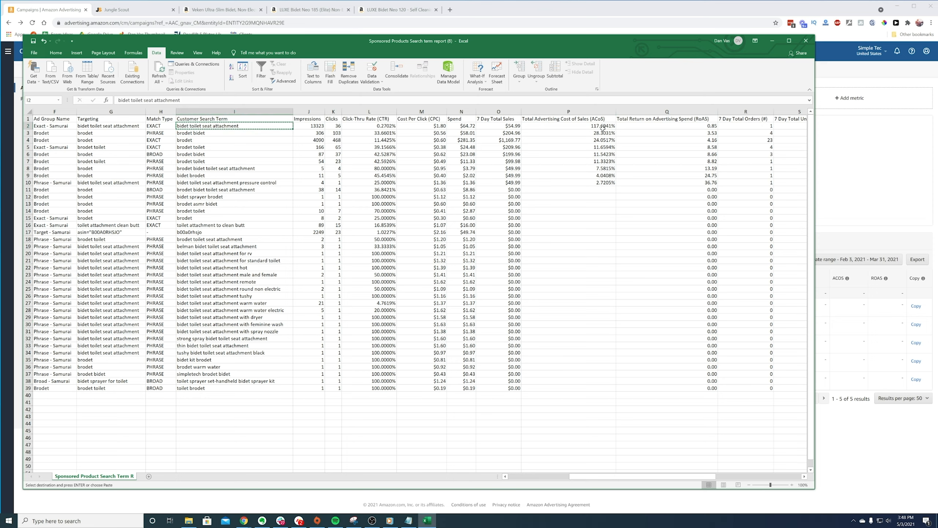
{"action": "left_click", "coordinate": [124, 126]}
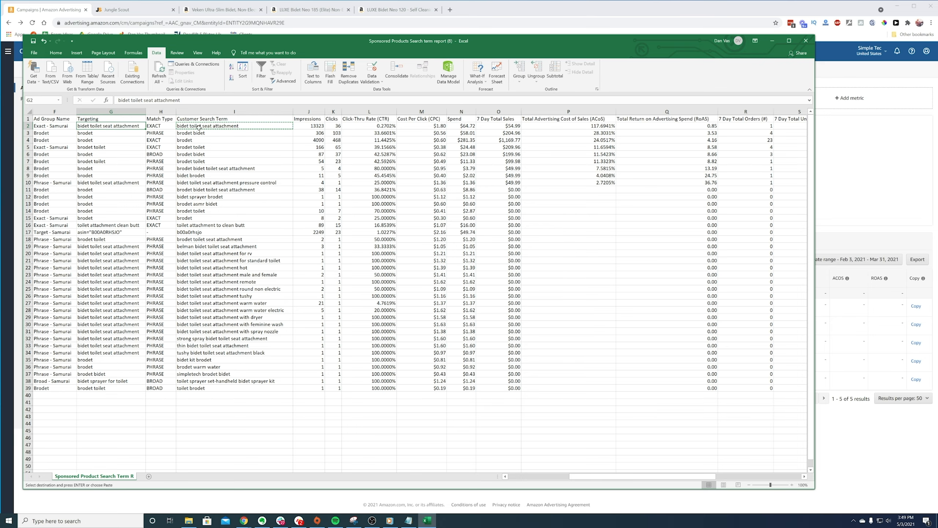
{"action": "left_click_drag", "start_coordinate": [599, 478], "coordinate": [562, 478]}
{"action": "left_click", "coordinate": [133, 127]}
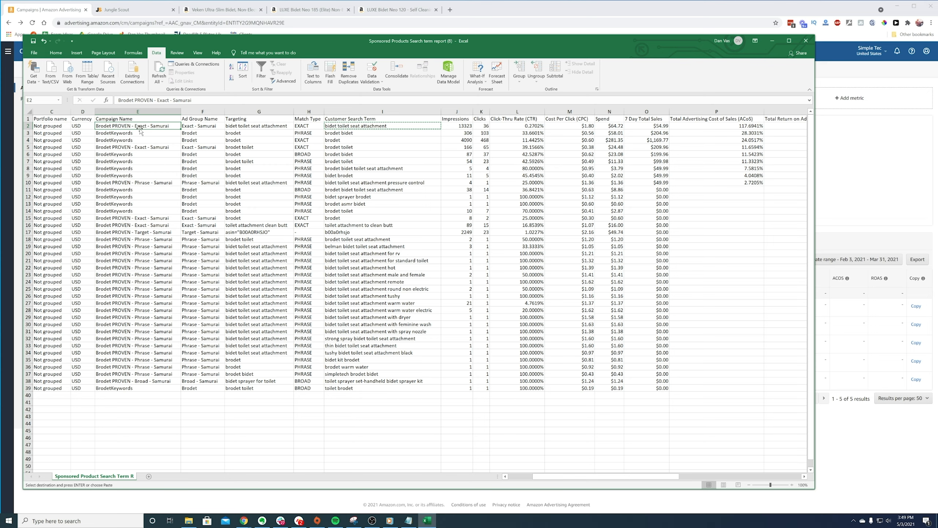
Copy the customer search term "bidet toilet seat attachment" and open the negative keywords of the Brodet Launch Broad Match campaign in the browser
{"action": "left_click", "coordinate": [420, 127]}
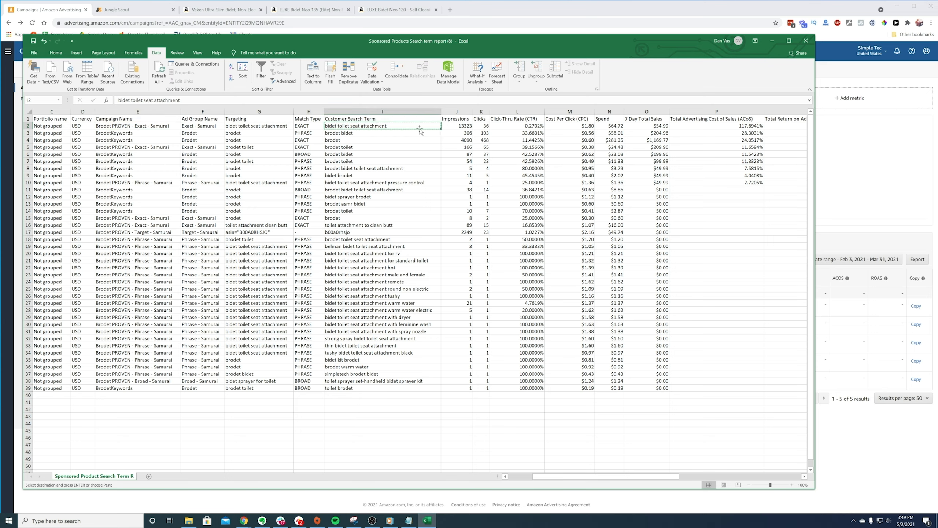
{"action": "right_click", "coordinate": [392, 127]}
{"action": "left_click", "coordinate": [418, 141]}
{"action": "left_click", "coordinate": [57, 19]}
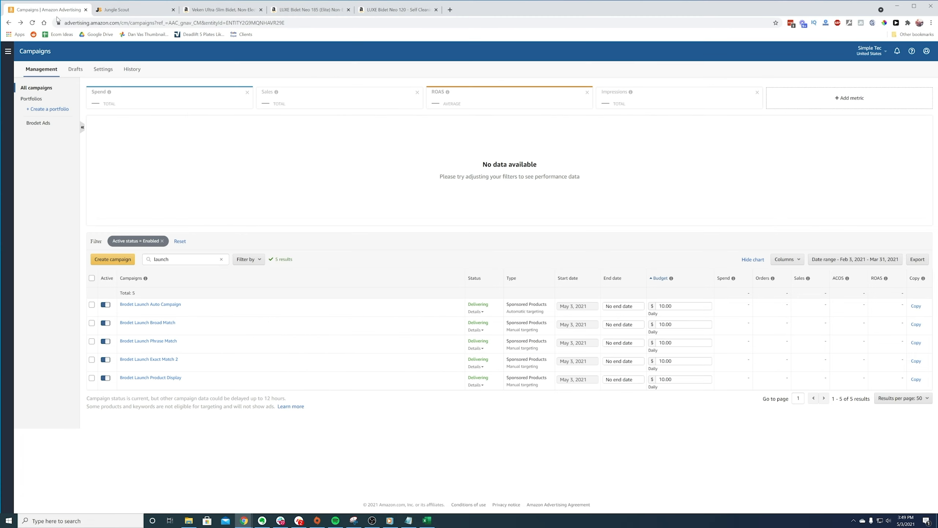
{"action": "left_click", "coordinate": [173, 325]}
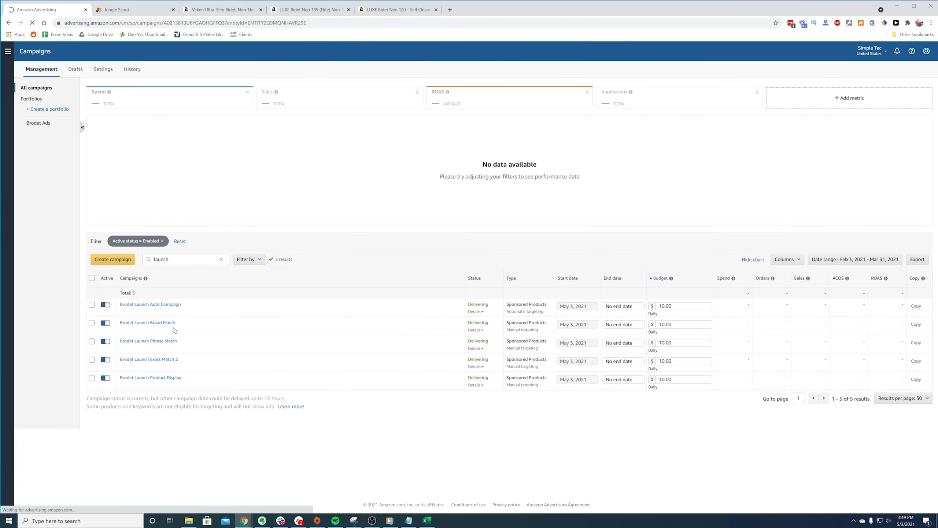
{"action": "left_click", "coordinate": [47, 139]}
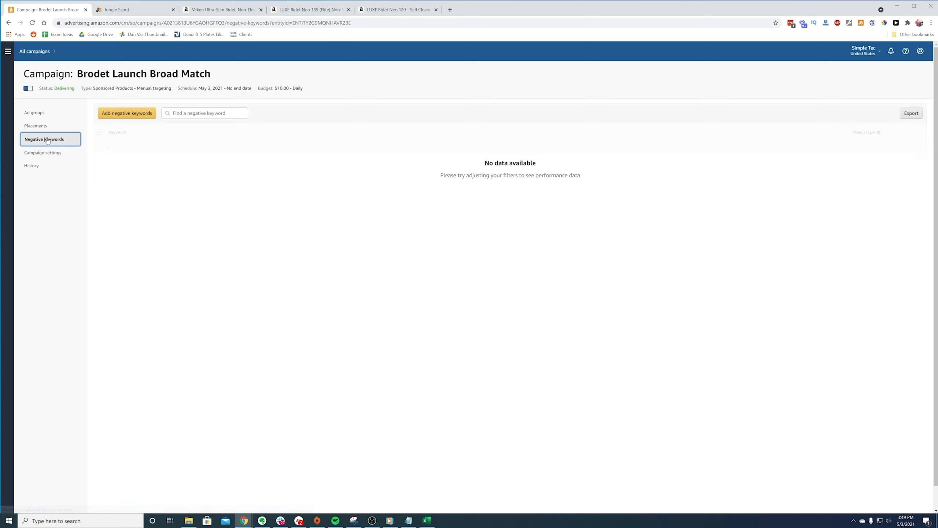
Add the copied term "bidet toilet seat attachment" to the campaign as a negative exact keyword and save it
{"action": "left_click", "coordinate": [139, 113]}
{"action": "right_click", "coordinate": [351, 175]}
{"action": "left_click", "coordinate": [425, 230]}
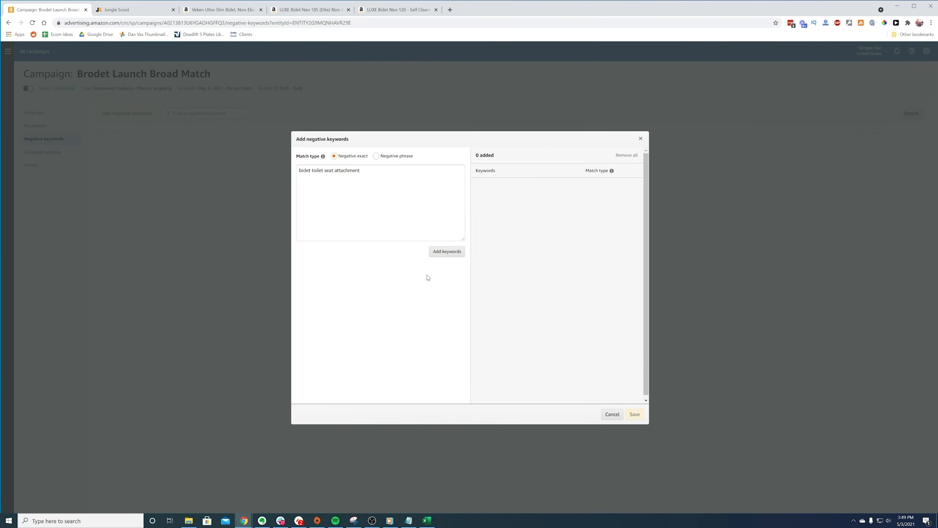
{"action": "left_click", "coordinate": [355, 156]}
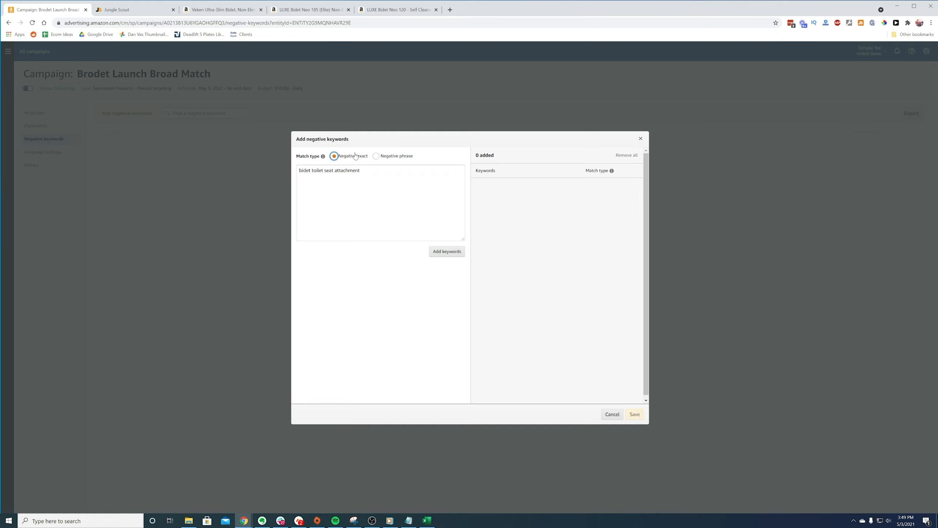
{"action": "left_click", "coordinate": [447, 251]}
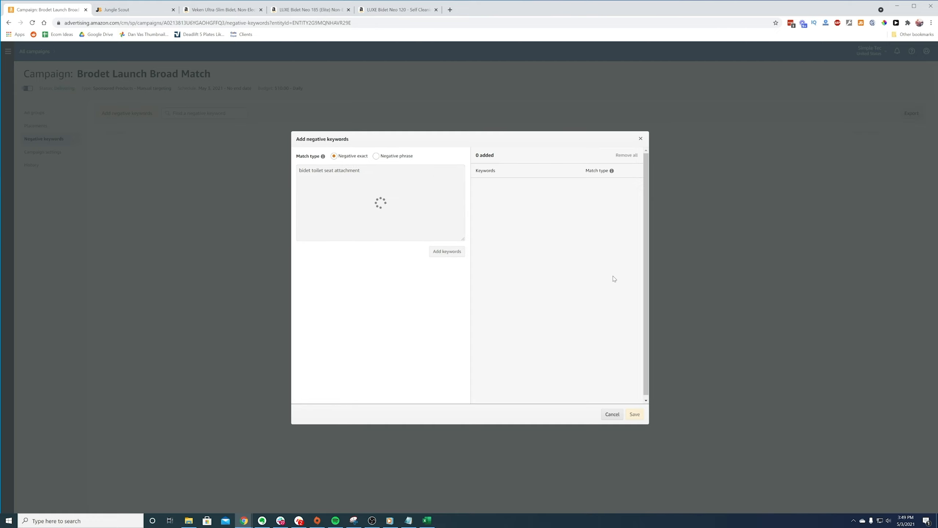
{"action": "left_click", "coordinate": [635, 414]}
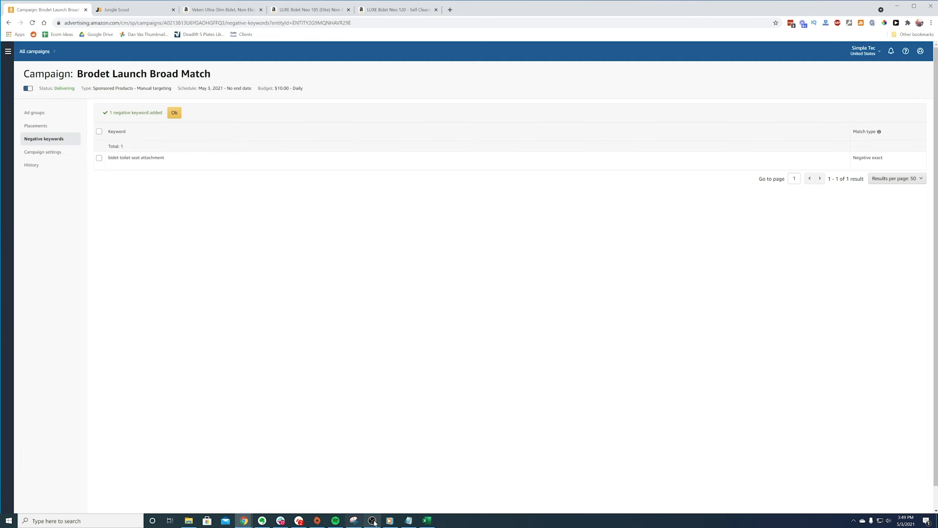
Switch back to the search term report in Excel and review the ACoS column
{"action": "left_click", "coordinate": [432, 516]}
{"action": "left_click_drag", "start_coordinate": [606, 477], "coordinate": [641, 476]}
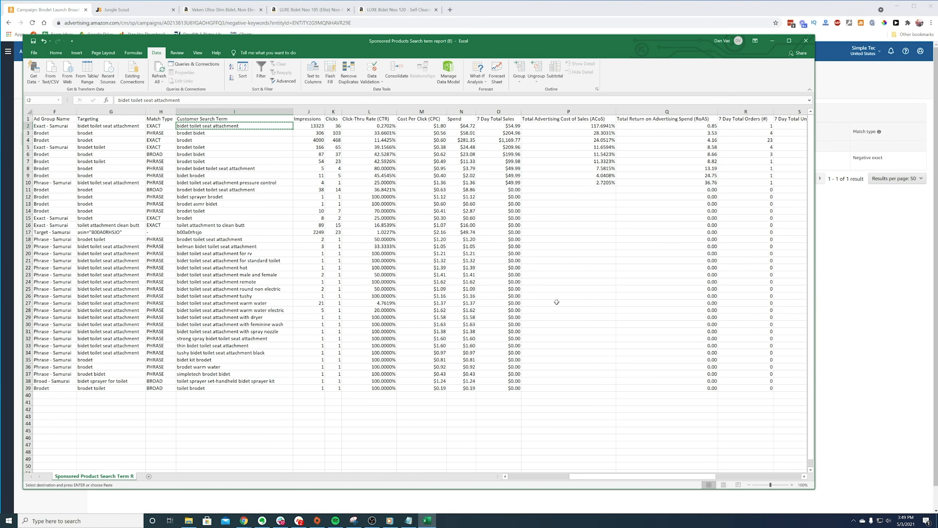